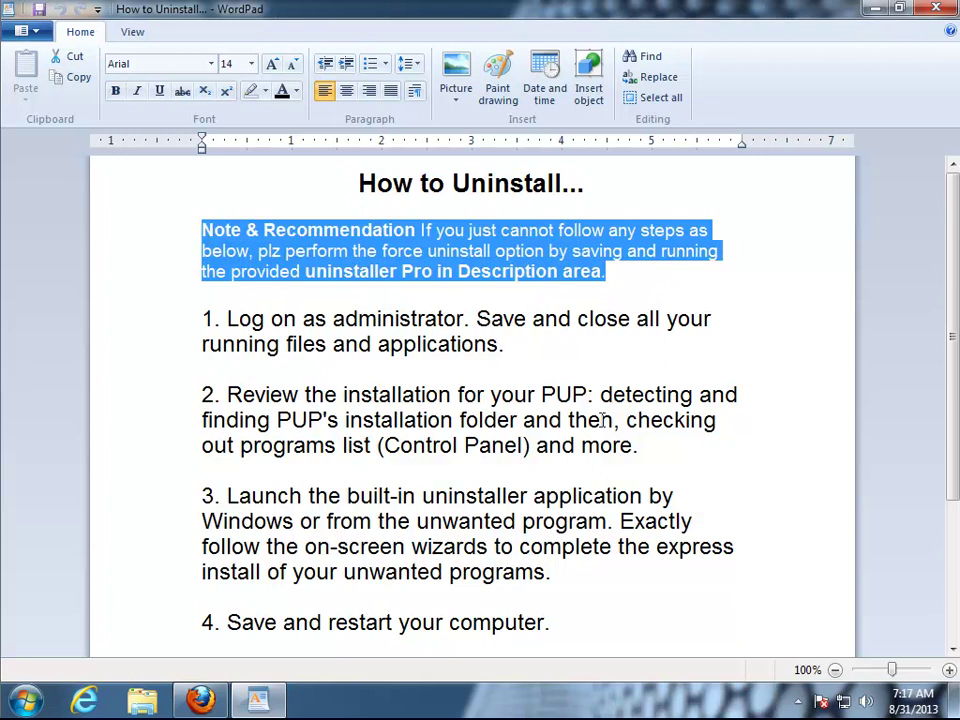
Read through the numbered uninstall steps in the How to Uninstall document and close it.
{"action": "left_click", "coordinate": [251, 320]}
{"action": "left_click_drag", "start_coordinate": [206, 318], "coordinate": [512, 715]}
{"action": "left_click_drag", "start_coordinate": [950, 548], "coordinate": [952, 436]}
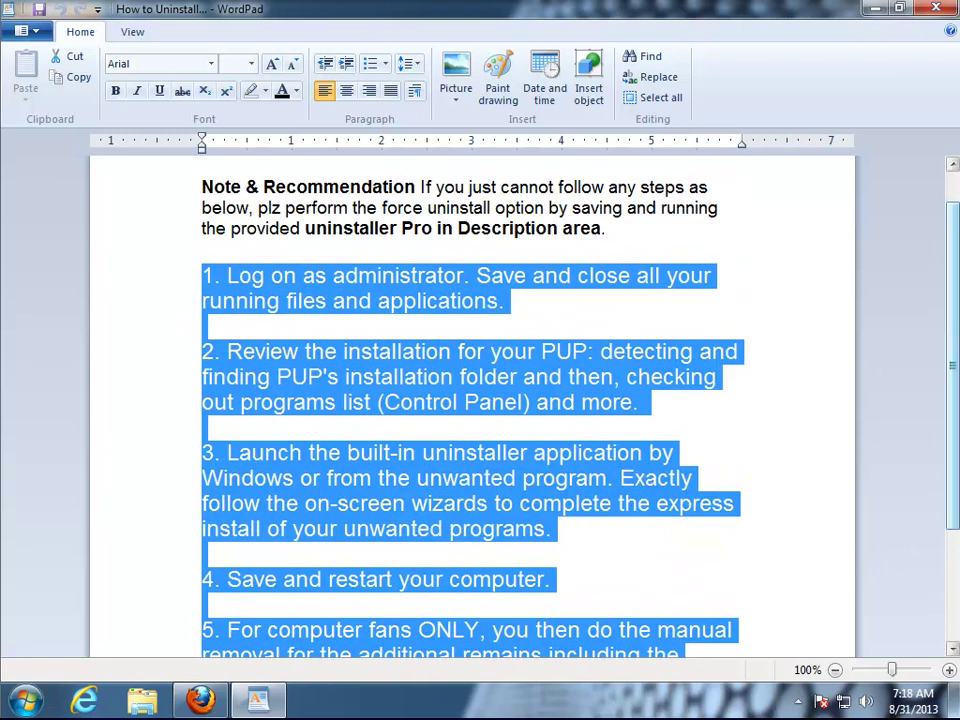
{"action": "left_click_drag", "start_coordinate": [953, 305], "coordinate": [955, 406]}
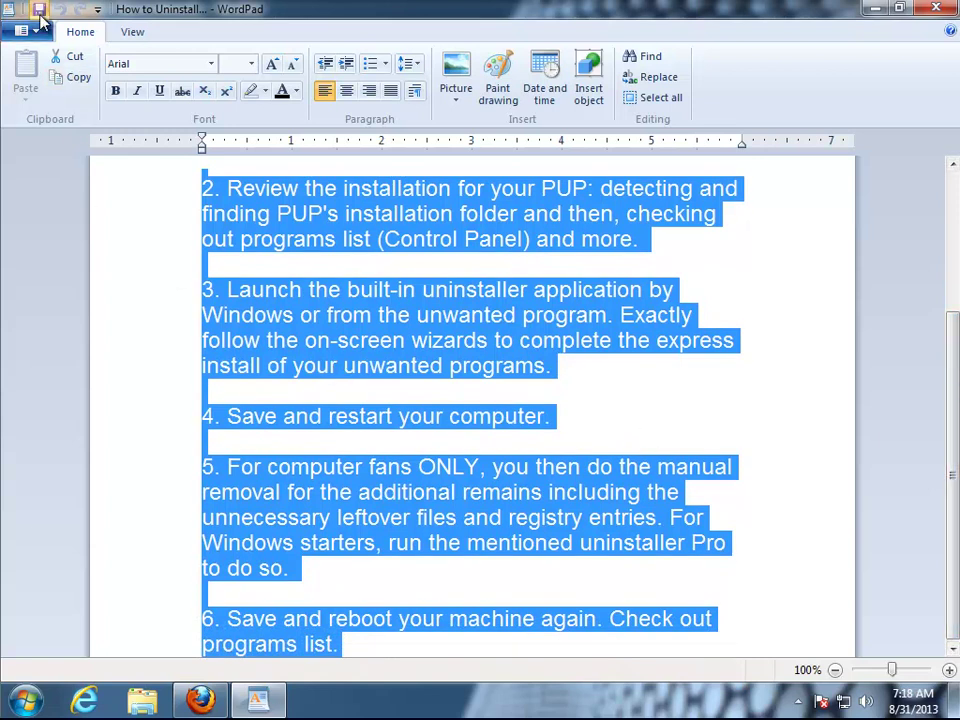
{"action": "left_click", "coordinate": [937, 10]}
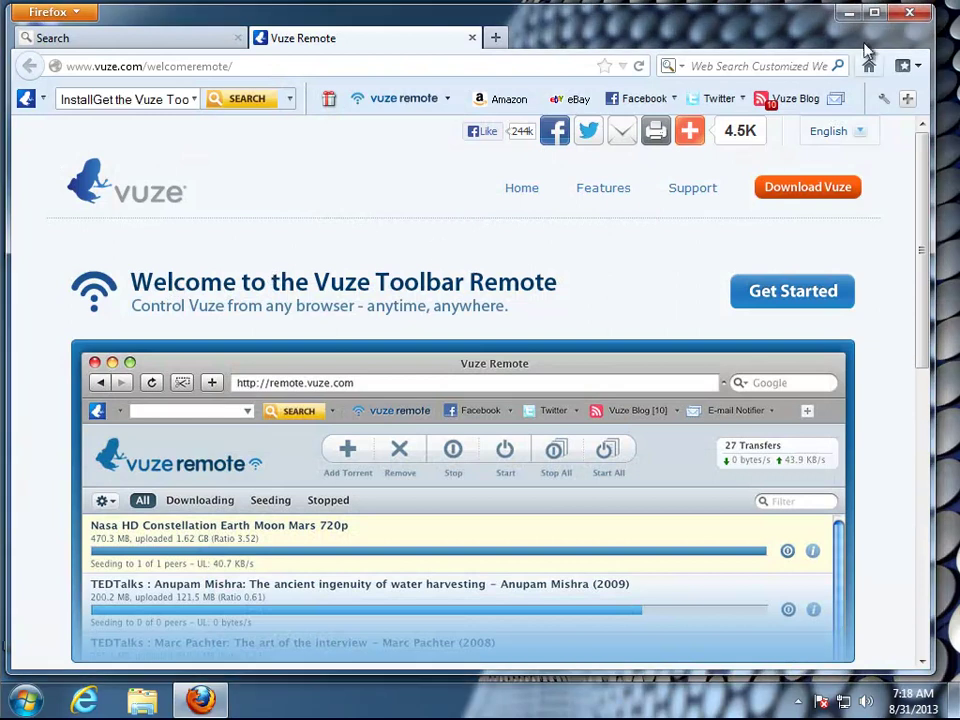
Inspect the Web Search Customized Web Search entry in Firefox's search engine list, cancel, and view the Search page.
{"action": "left_click", "coordinate": [873, 12]}
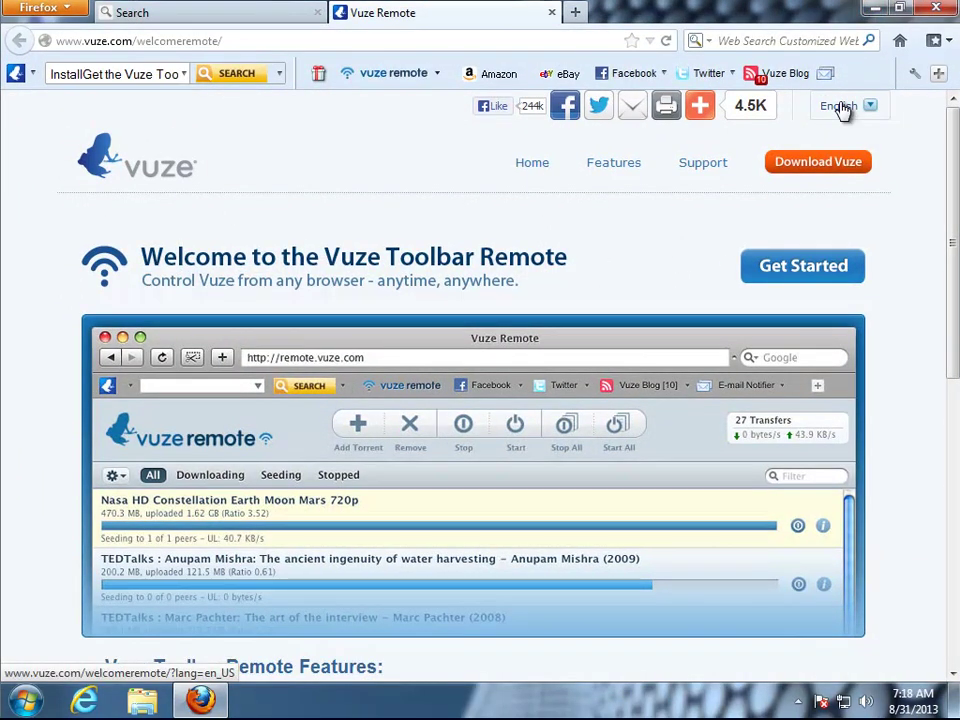
{"action": "left_click", "coordinate": [700, 42]}
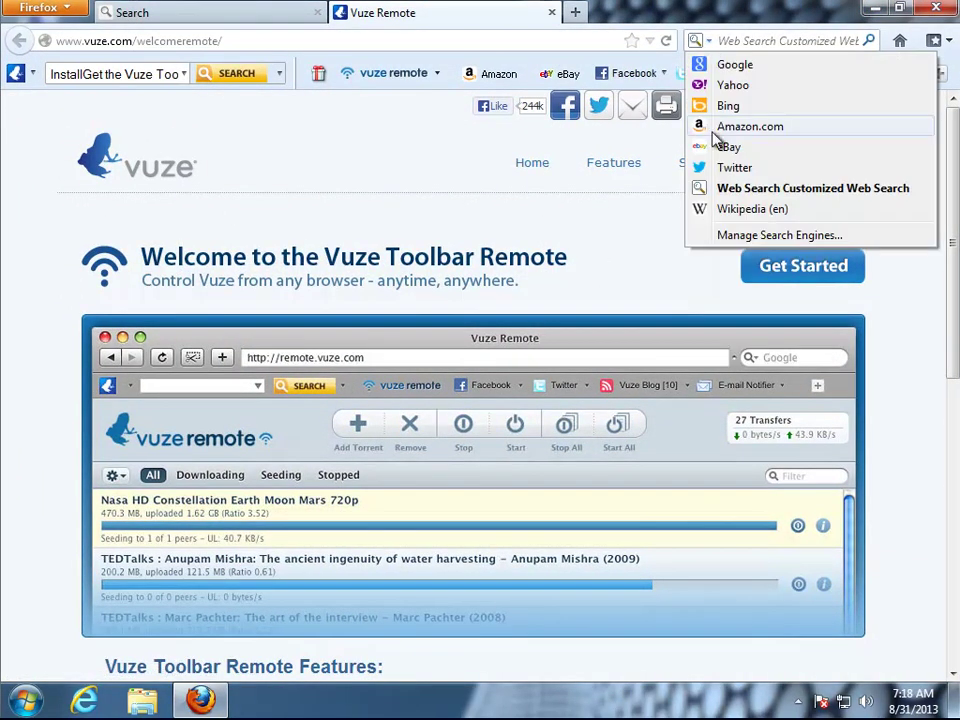
{"action": "left_click", "coordinate": [724, 236]}
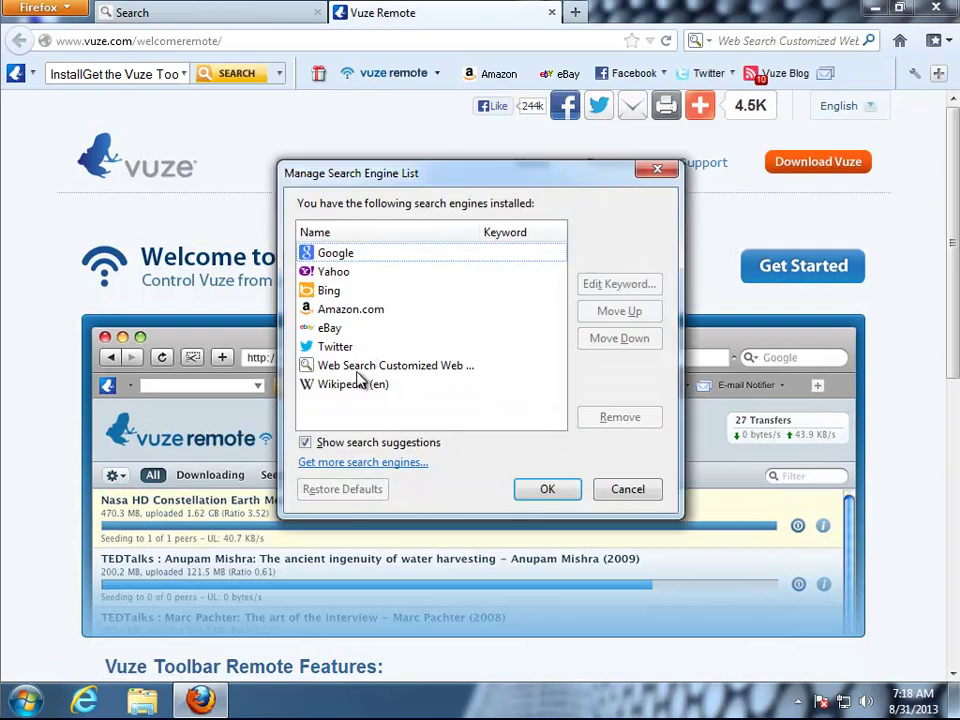
{"action": "left_click", "coordinate": [345, 365]}
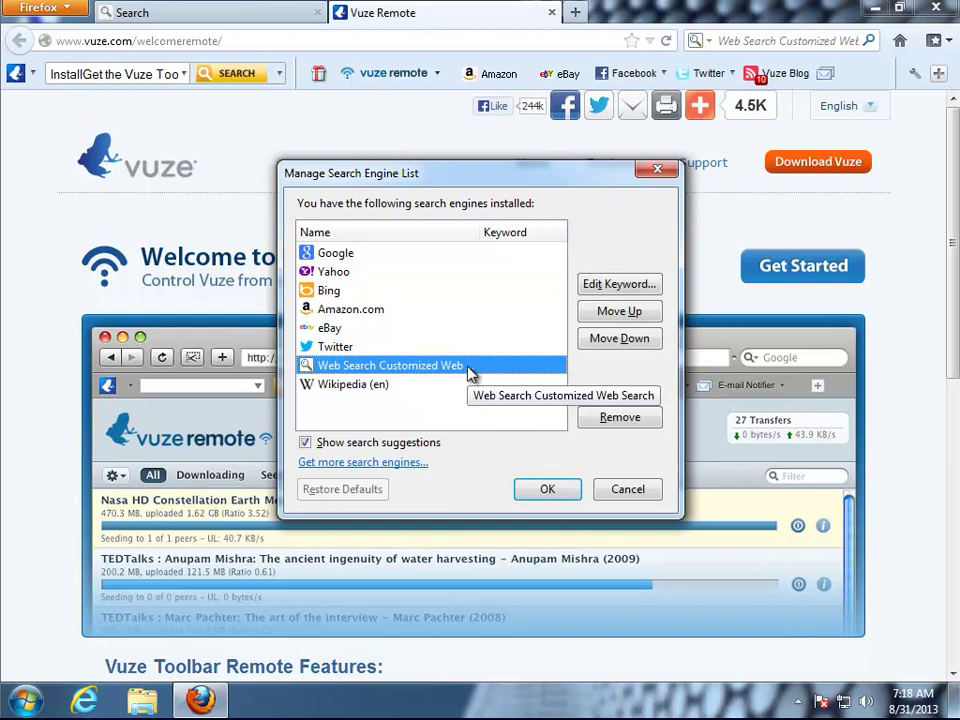
{"action": "left_click", "coordinate": [640, 489]}
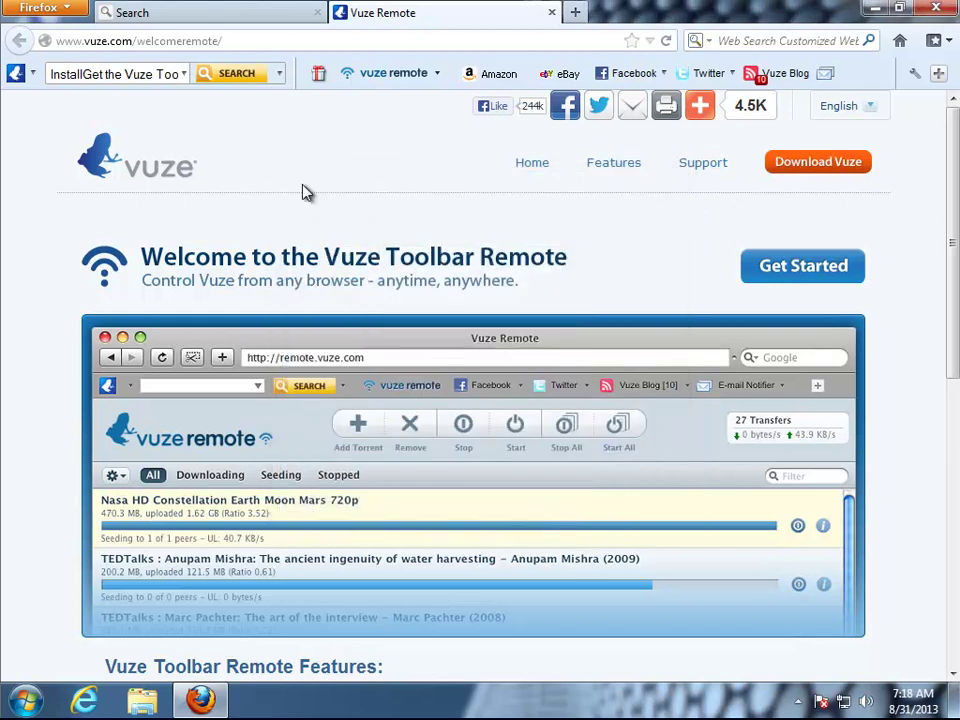
{"action": "left_click", "coordinate": [118, 12]}
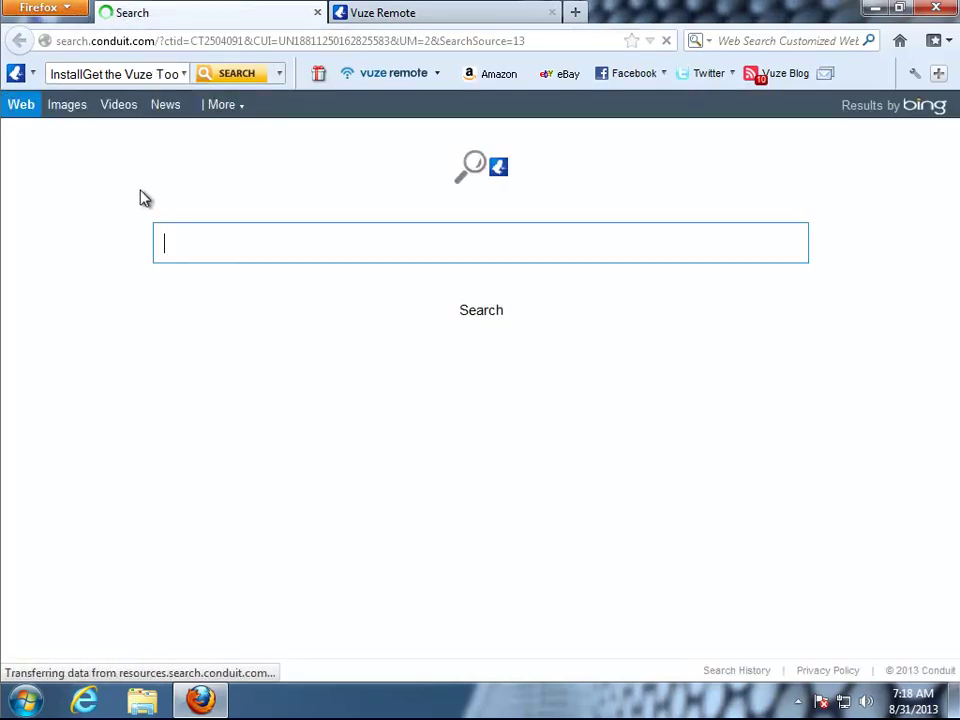
View the details of the ASPCA App By We-Care.com and Vuze Remote extensions in the Firefox Add-ons Manager.
{"action": "left_click", "coordinate": [66, 13]}
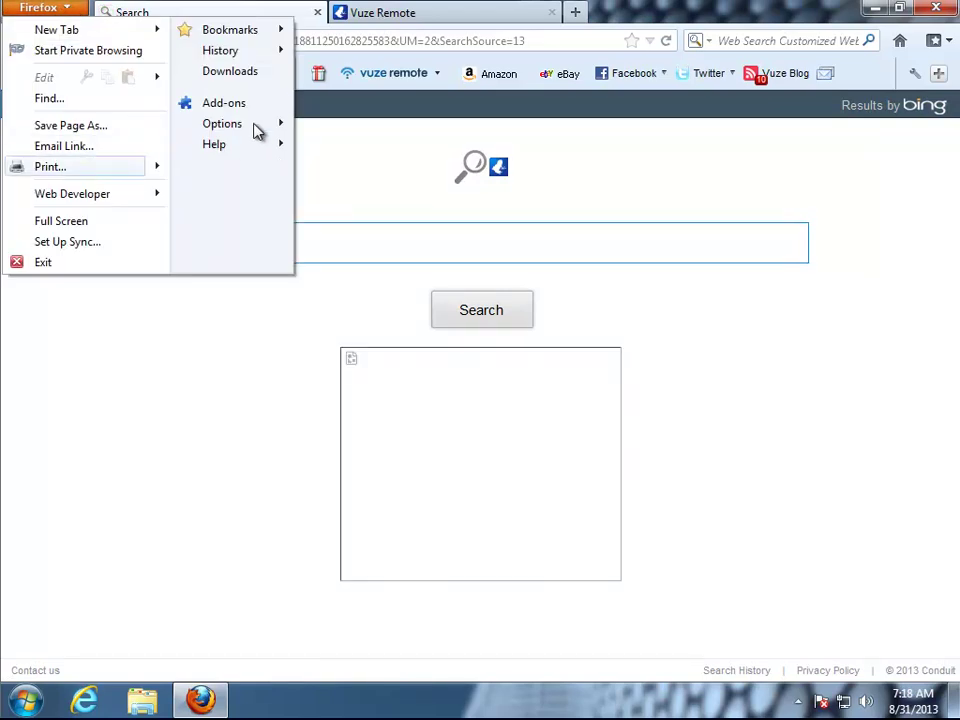
{"action": "left_click", "coordinate": [226, 103]}
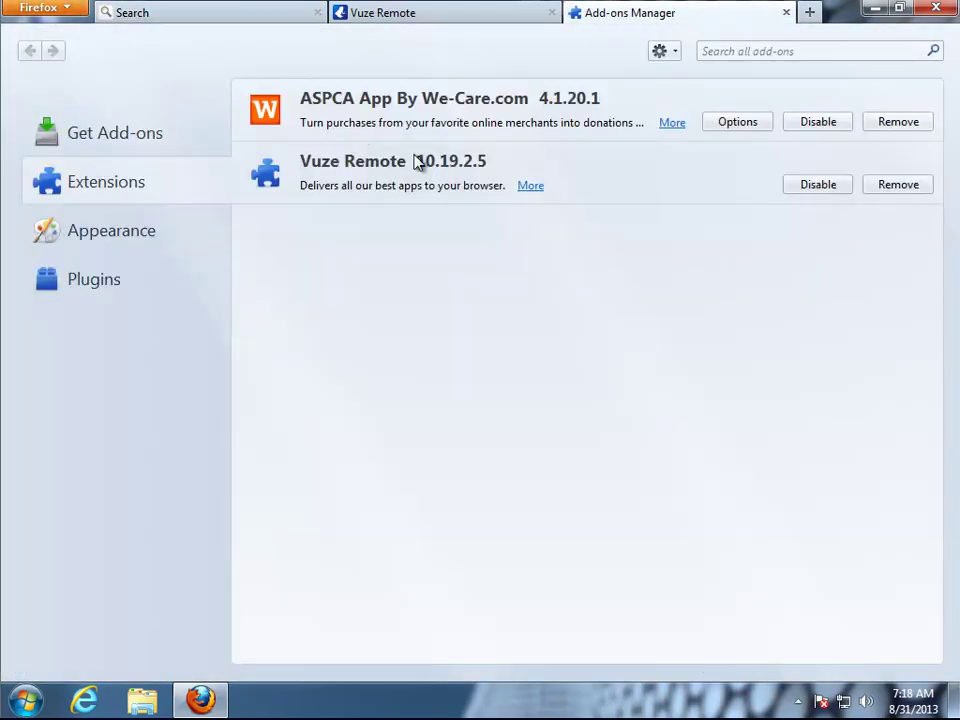
{"action": "left_click", "coordinate": [670, 123]}
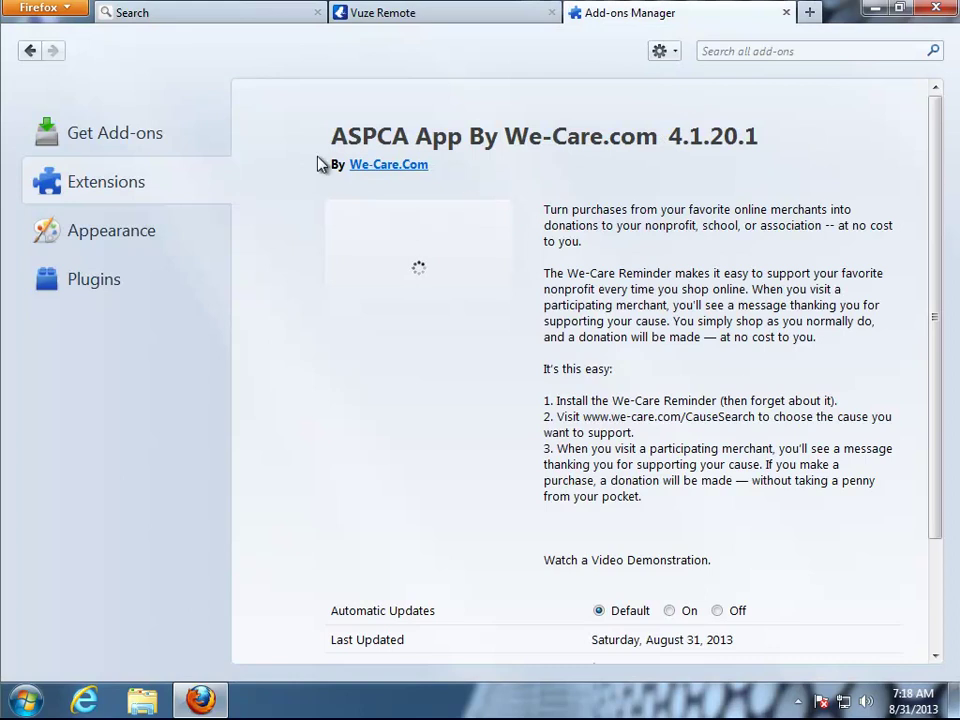
{"action": "left_click", "coordinate": [131, 187]}
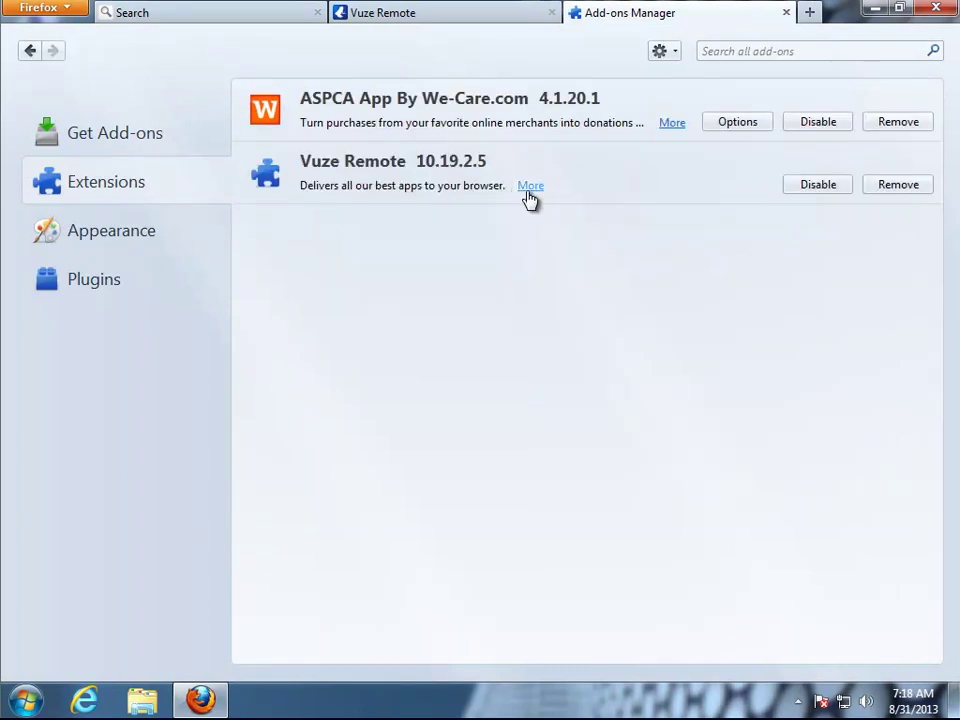
{"action": "left_click", "coordinate": [529, 187]}
{"action": "left_click", "coordinate": [116, 193]}
Look through the vuZe1, vuZe3 and vuZe2 installer screenshots on the desktop, enlarging vuZe1, and minimize the photo viewer.
{"action": "left_click", "coordinate": [871, 10]}
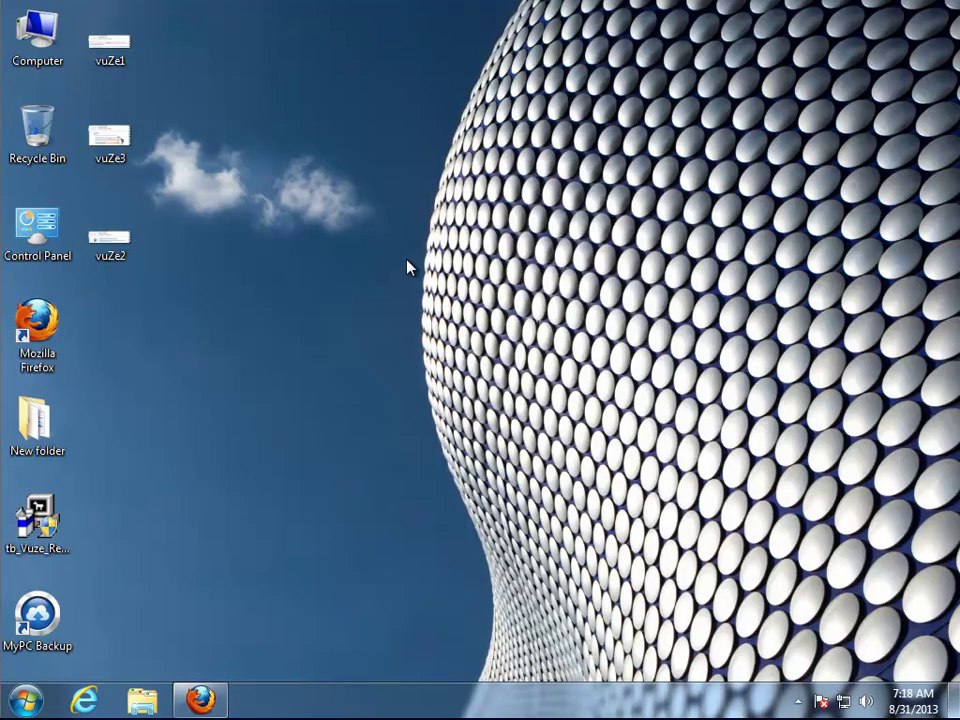
{"action": "double_click", "coordinate": [110, 62]}
{"action": "left_click", "coordinate": [824, 60]}
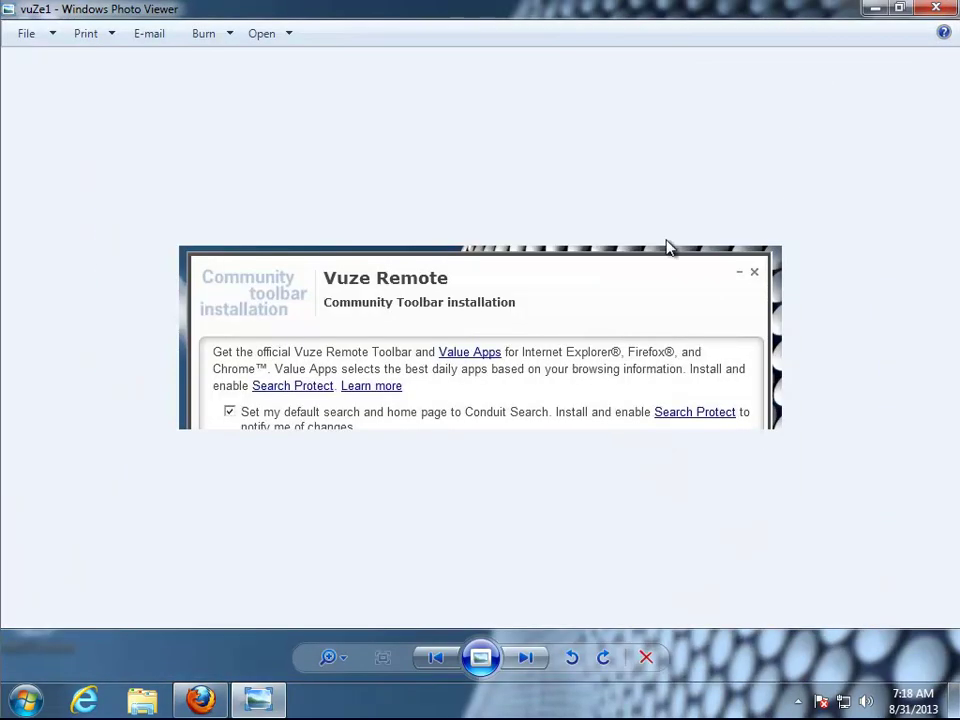
{"action": "left_click", "coordinate": [336, 670]}
{"action": "left_click_drag", "start_coordinate": [333, 660], "coordinate": [333, 655]}
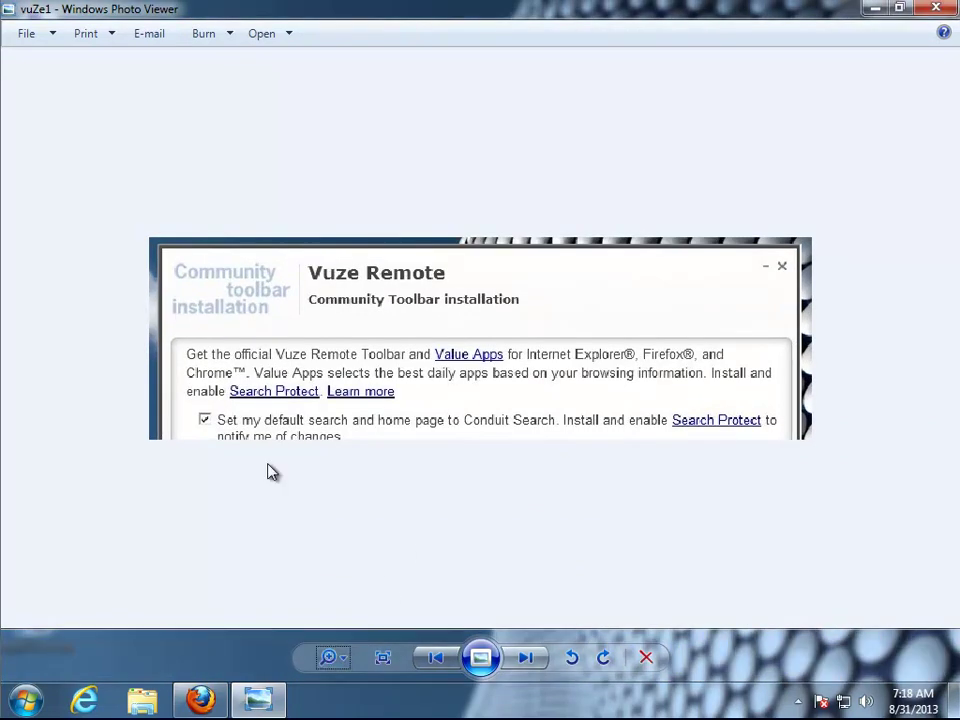
{"action": "left_click", "coordinate": [527, 658]}
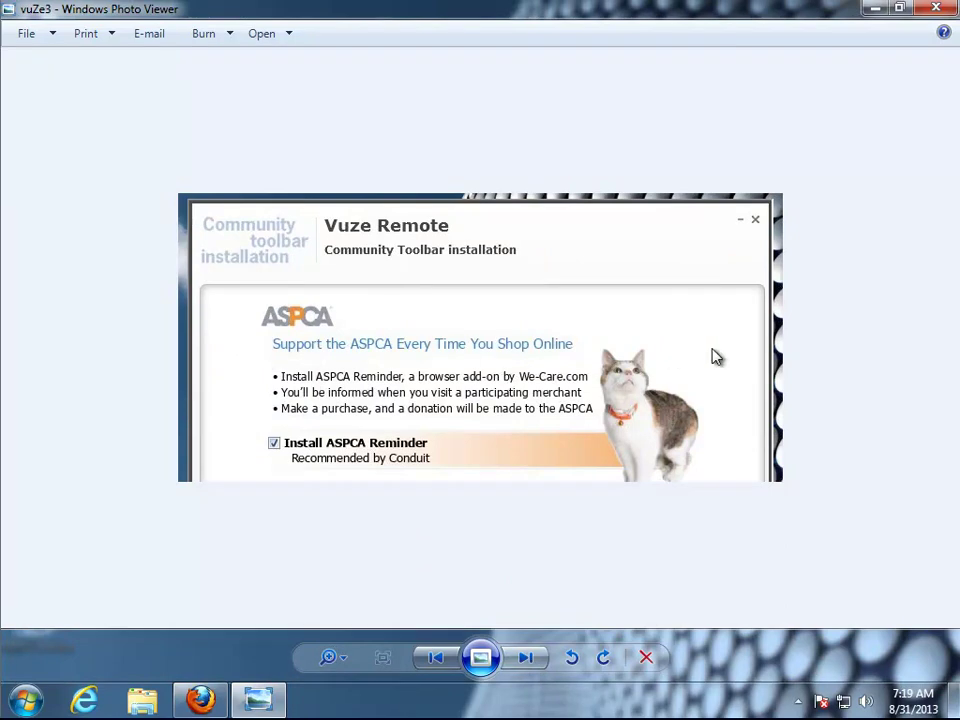
{"action": "left_click", "coordinate": [525, 660]}
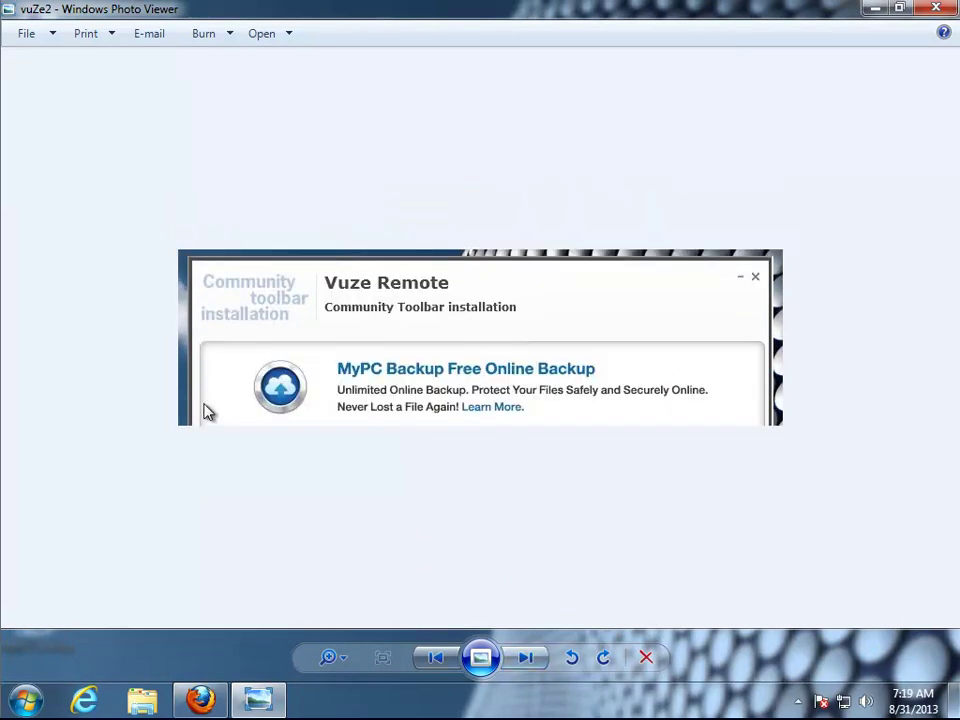
{"action": "left_click", "coordinate": [527, 660]}
{"action": "left_click", "coordinate": [527, 660]}
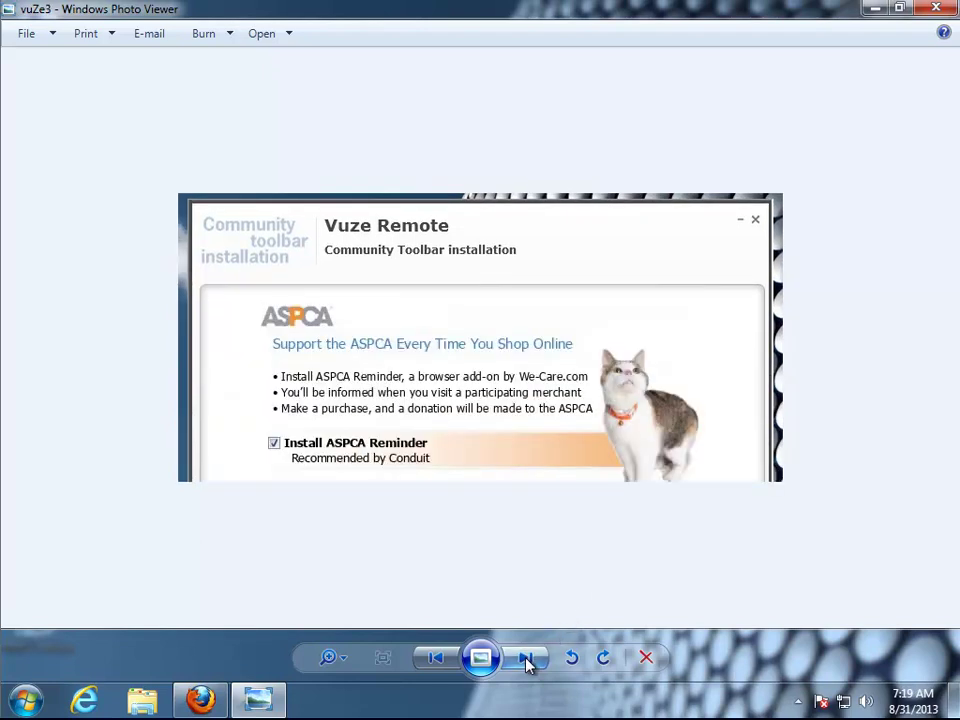
{"action": "left_click", "coordinate": [527, 660]}
{"action": "left_click", "coordinate": [874, 9]}
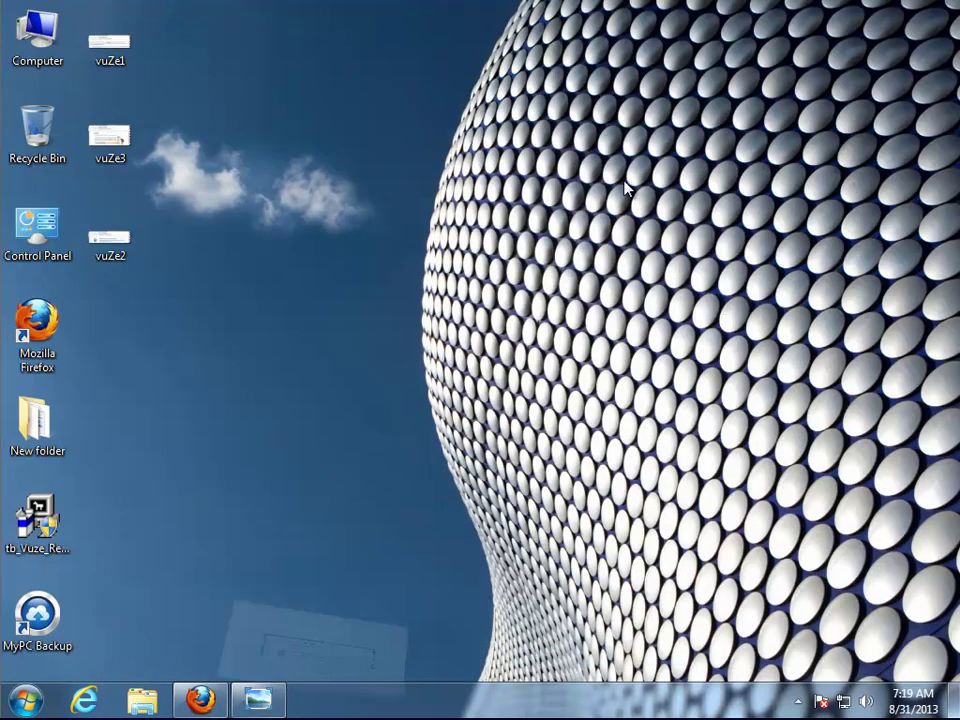
Switch to Internet Explorer and inspect the WeCareReminder Class and We-Care Add-on extensions through Internet Options.
{"action": "left_click", "coordinate": [200, 700]}
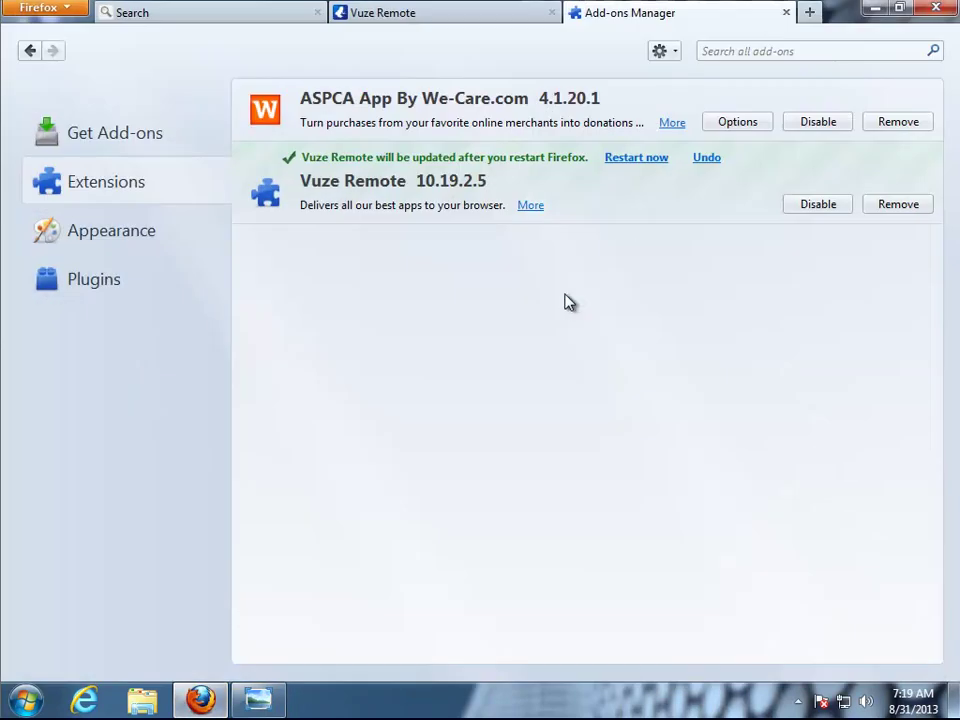
{"action": "left_click", "coordinate": [82, 700]}
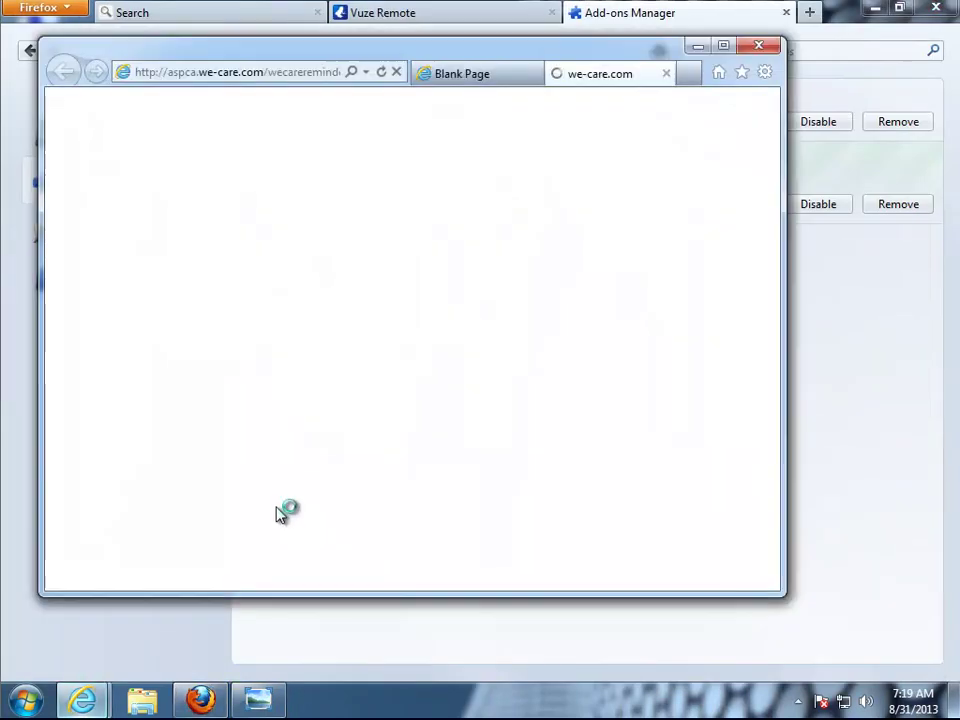
{"action": "left_click", "coordinate": [722, 46]}
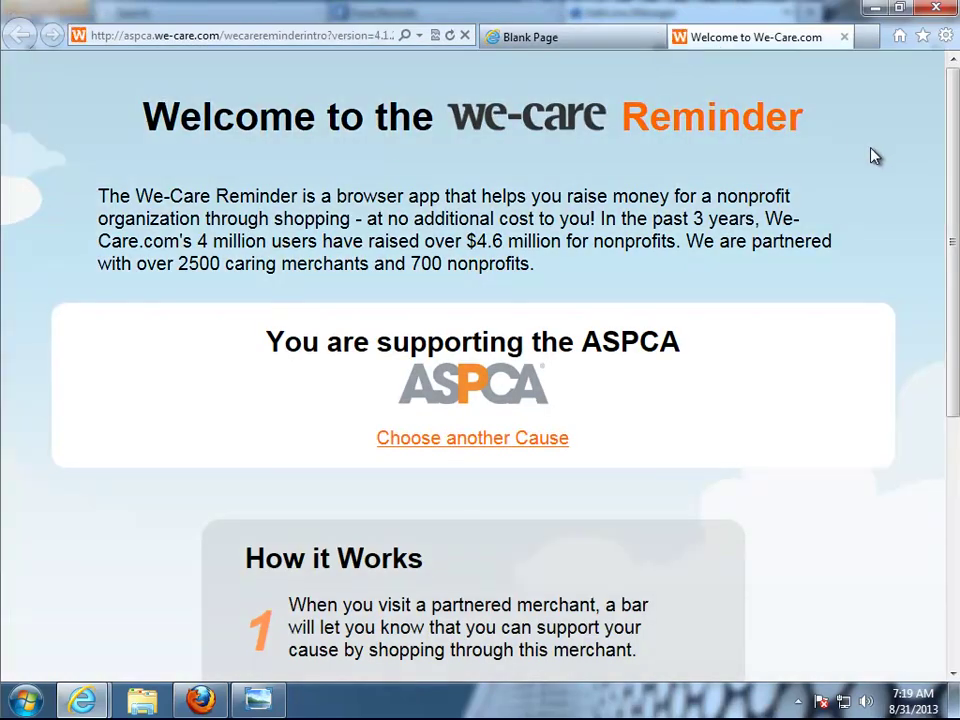
{"action": "left_click", "coordinate": [944, 36]}
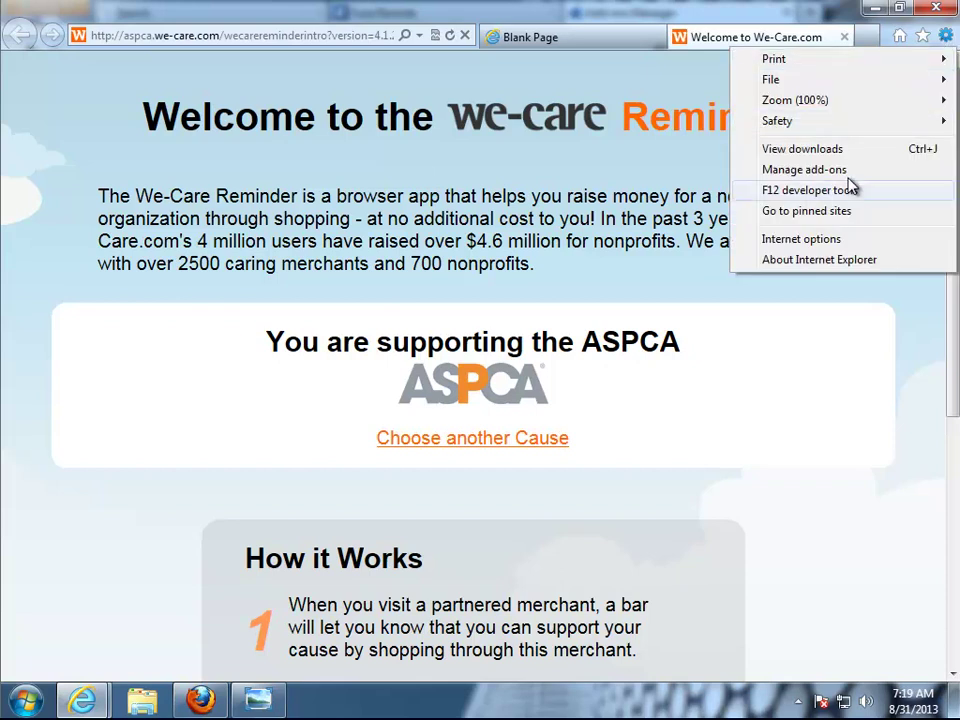
{"action": "left_click", "coordinate": [815, 240]}
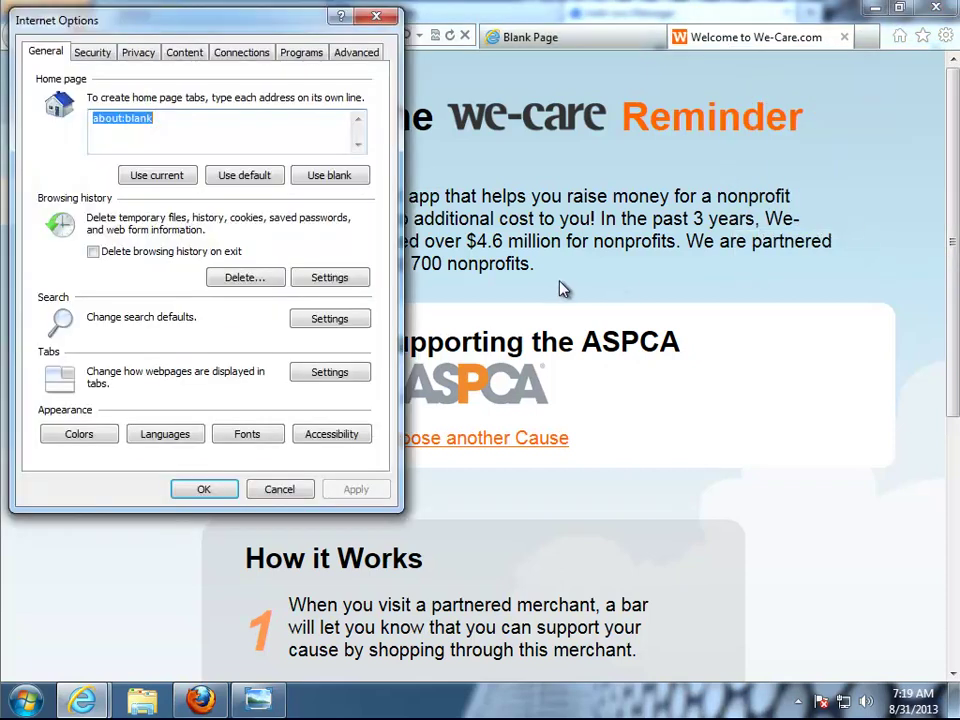
{"action": "left_click", "coordinate": [312, 53]}
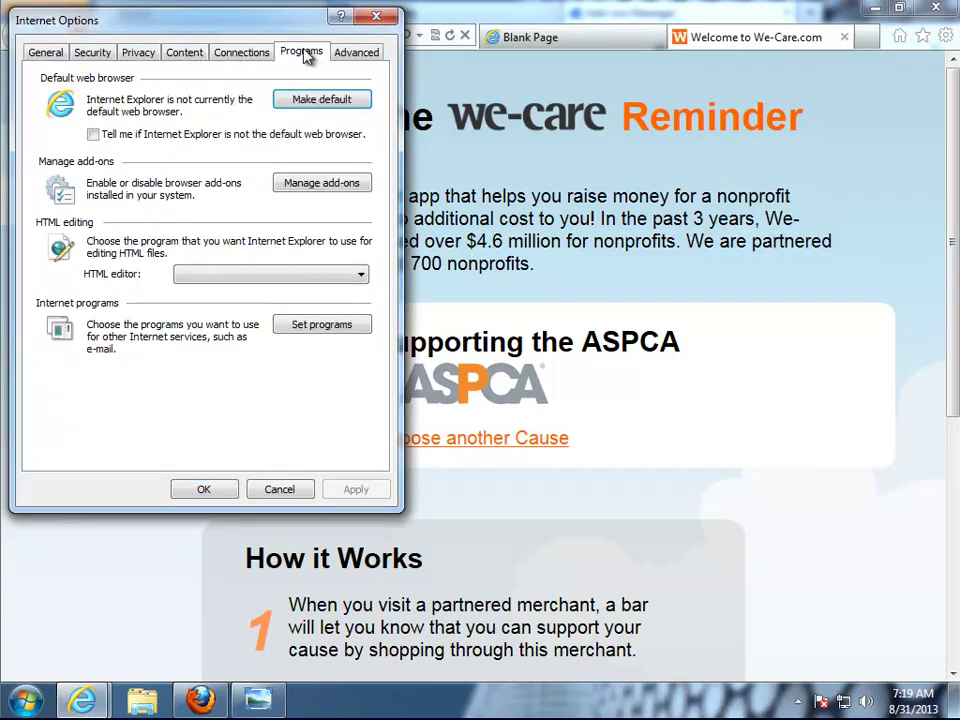
{"action": "left_click", "coordinate": [296, 182]}
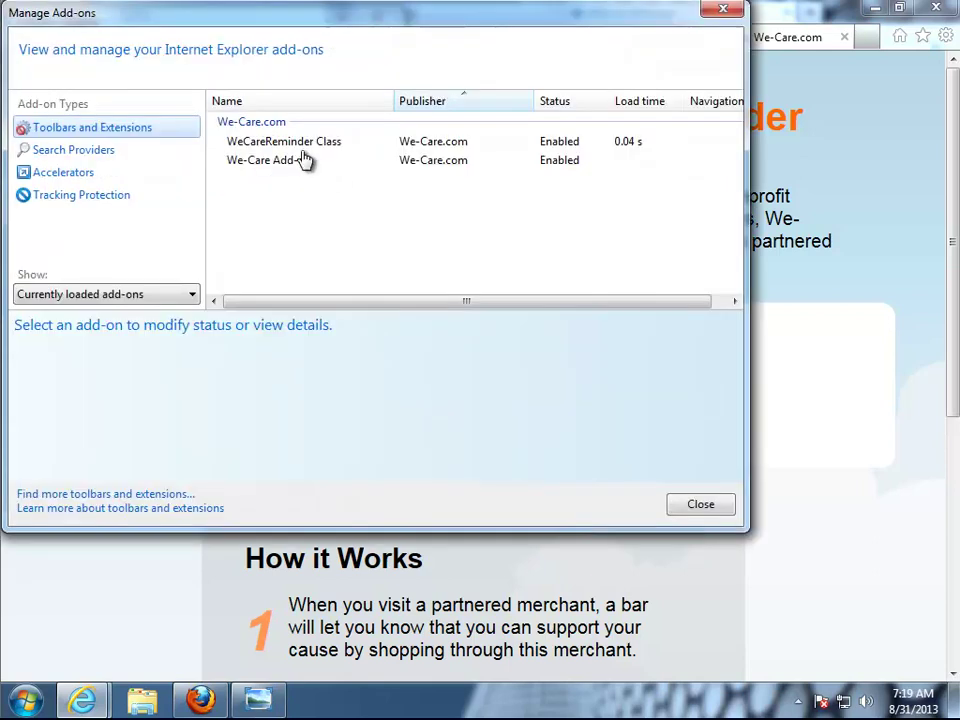
{"action": "left_click", "coordinate": [240, 147]}
{"action": "left_click", "coordinate": [272, 162]}
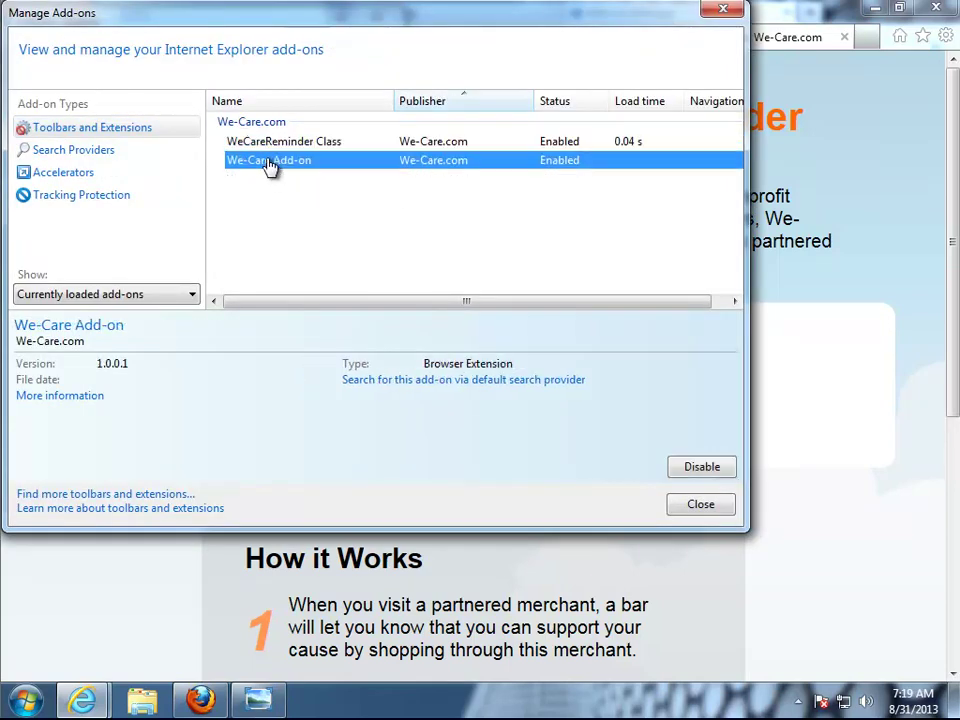
Check Internet Explorer's search providers and leave Internet Options without changes.
{"action": "left_click", "coordinate": [80, 150]}
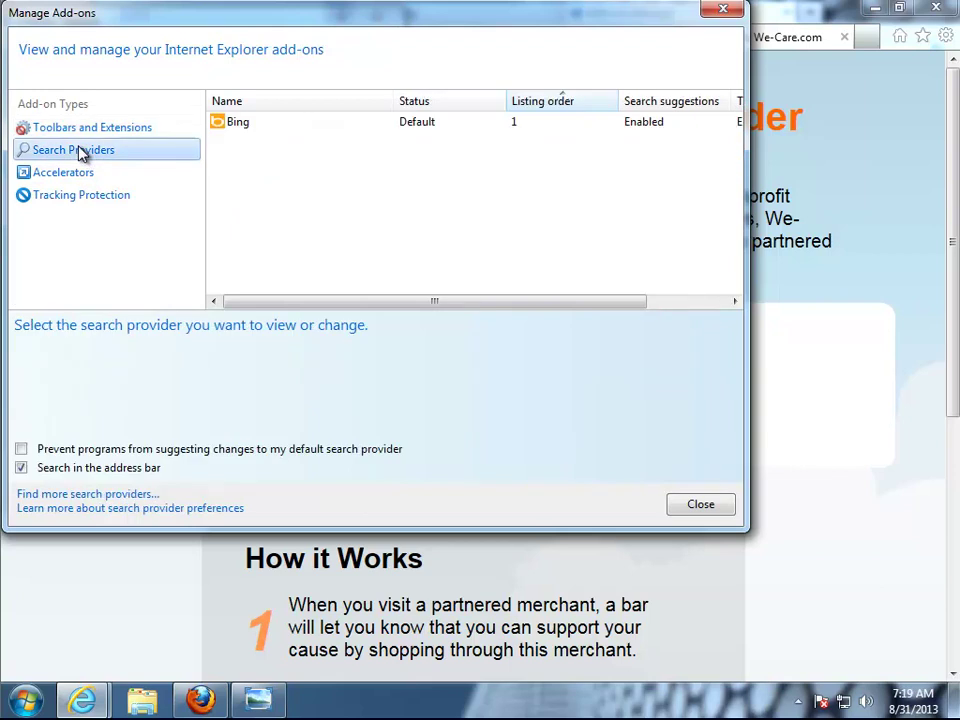
{"action": "left_click", "coordinate": [701, 504]}
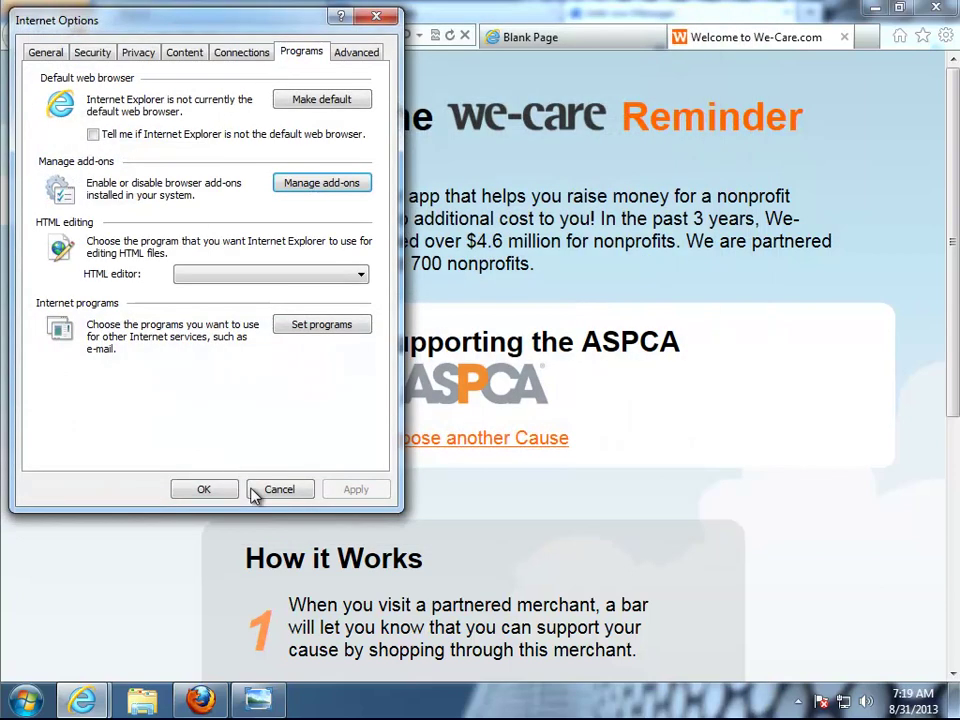
{"action": "left_click", "coordinate": [276, 486]}
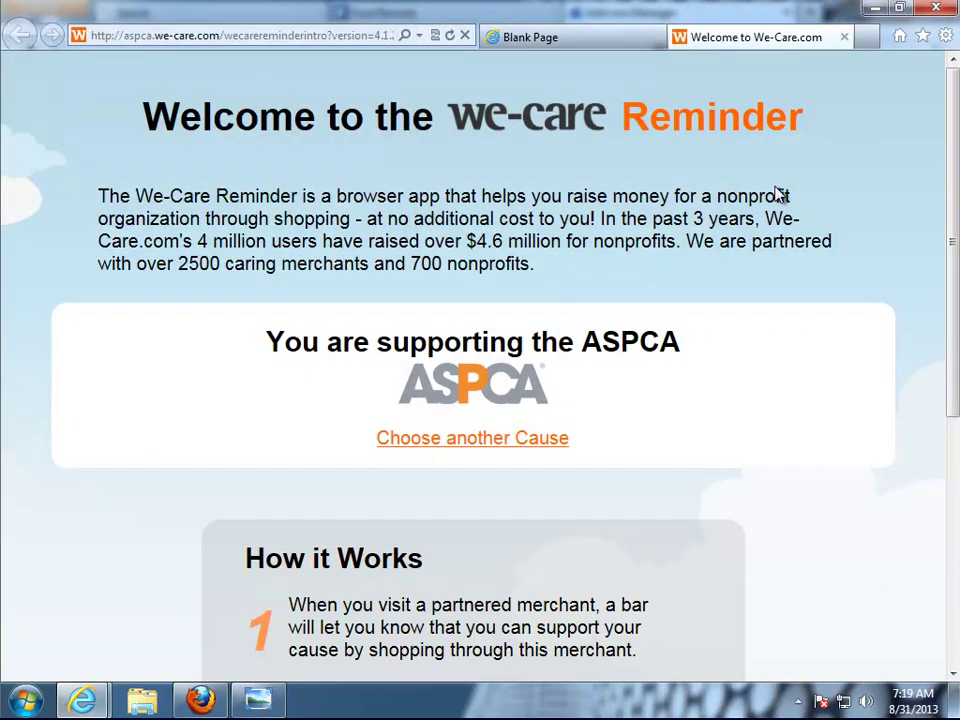
Close the Internet Explorer and Firefox windows together with all their tabs.
{"action": "left_click", "coordinate": [937, 8]}
{"action": "left_click", "coordinate": [458, 360]}
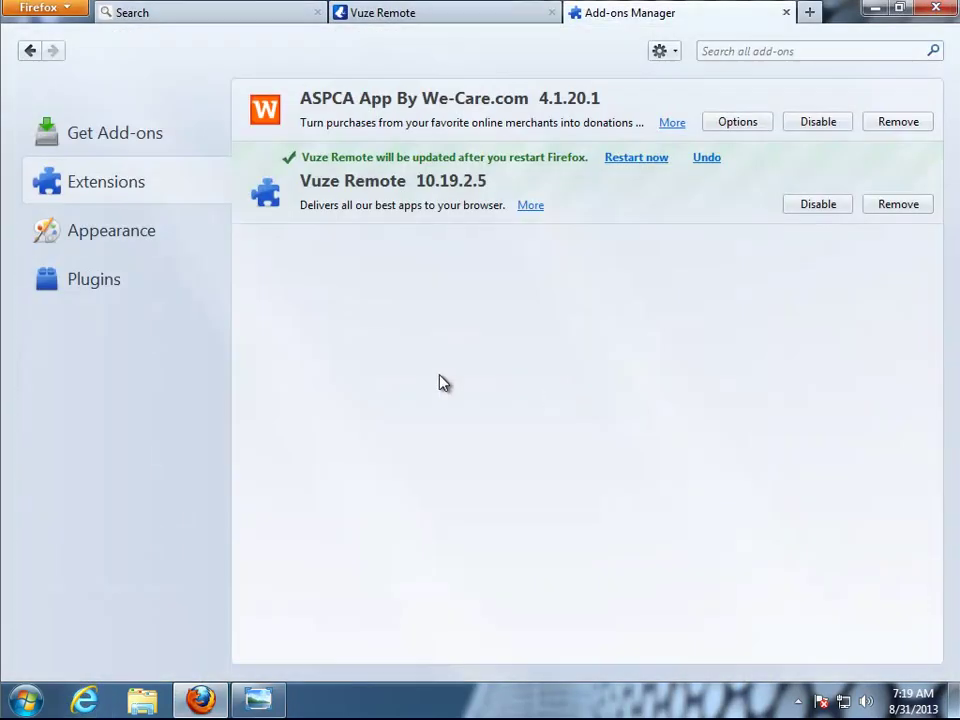
{"action": "left_click", "coordinate": [953, 14]}
{"action": "left_click", "coordinate": [472, 384]}
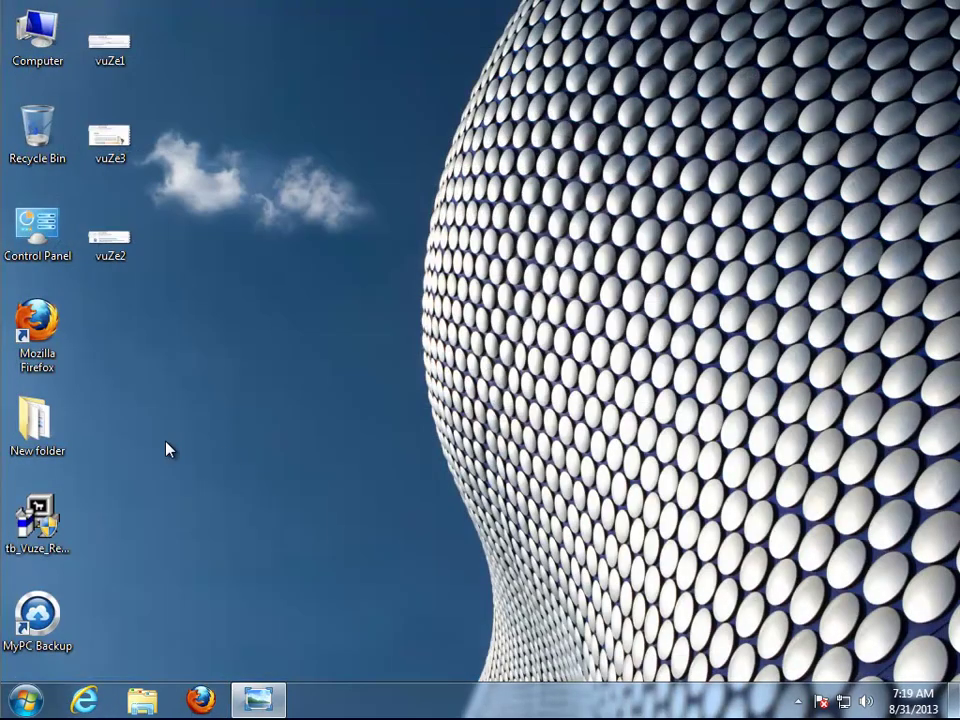
Open Local Disk (C:) in a maximized Windows Explorer window.
{"action": "left_click", "coordinate": [43, 248]}
{"action": "left_click", "coordinate": [121, 60]}
{"action": "key", "text": "super+e"}
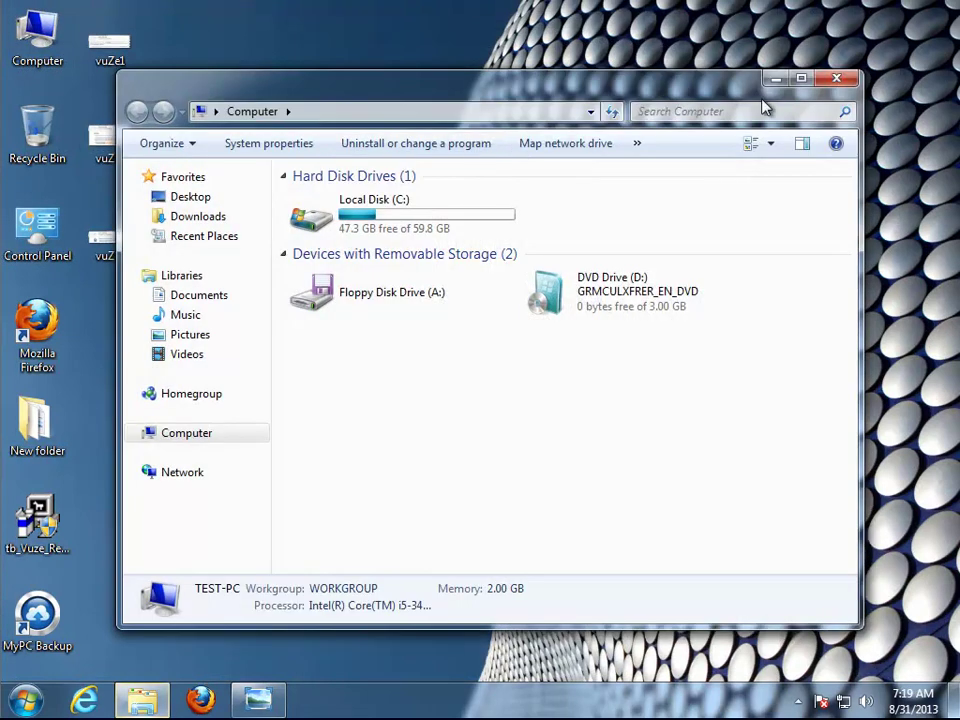
{"action": "left_click", "coordinate": [795, 79]}
{"action": "left_click", "coordinate": [291, 155]}
{"action": "double_click", "coordinate": [290, 159]}
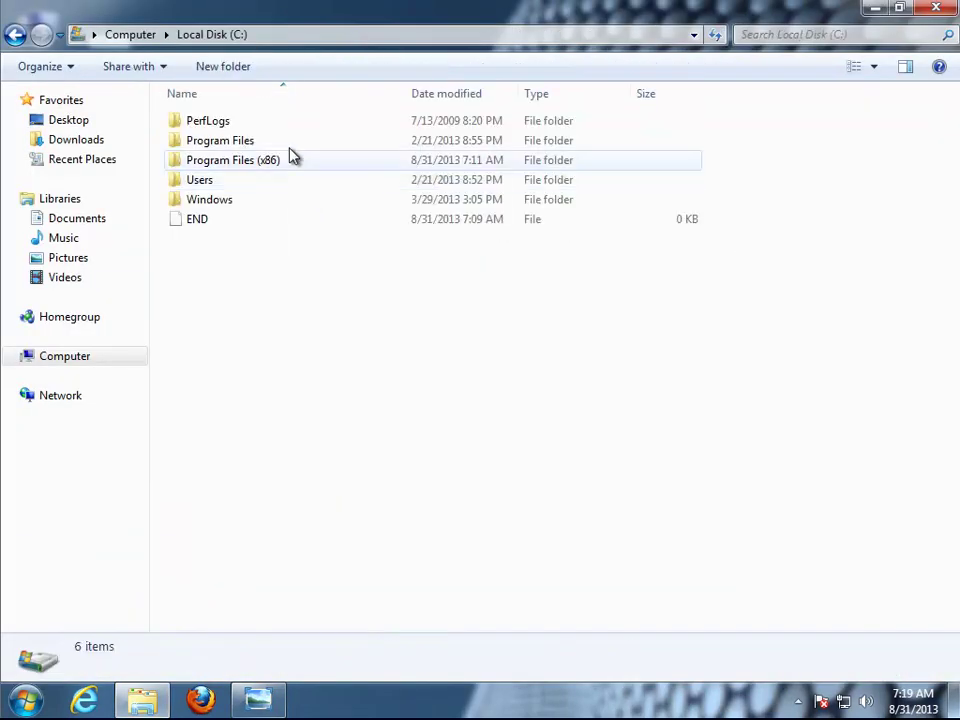
Open Program Files (x86), sort it by date modified, and select the MyPC Backup and SearchProtect folders.
{"action": "left_click", "coordinate": [238, 164]}
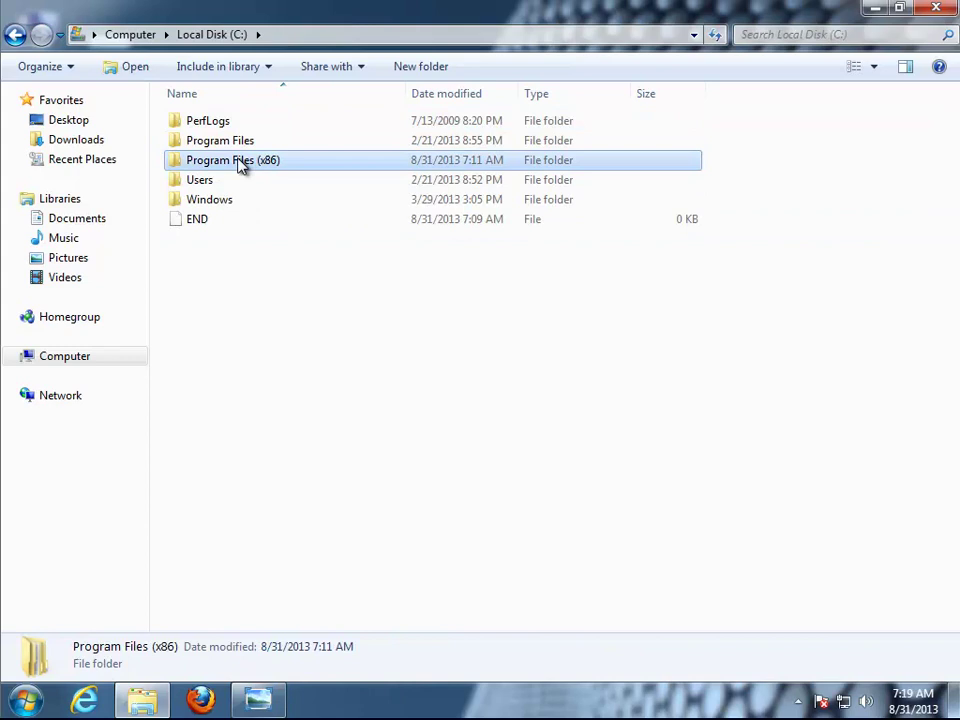
{"action": "double_click", "coordinate": [456, 168]}
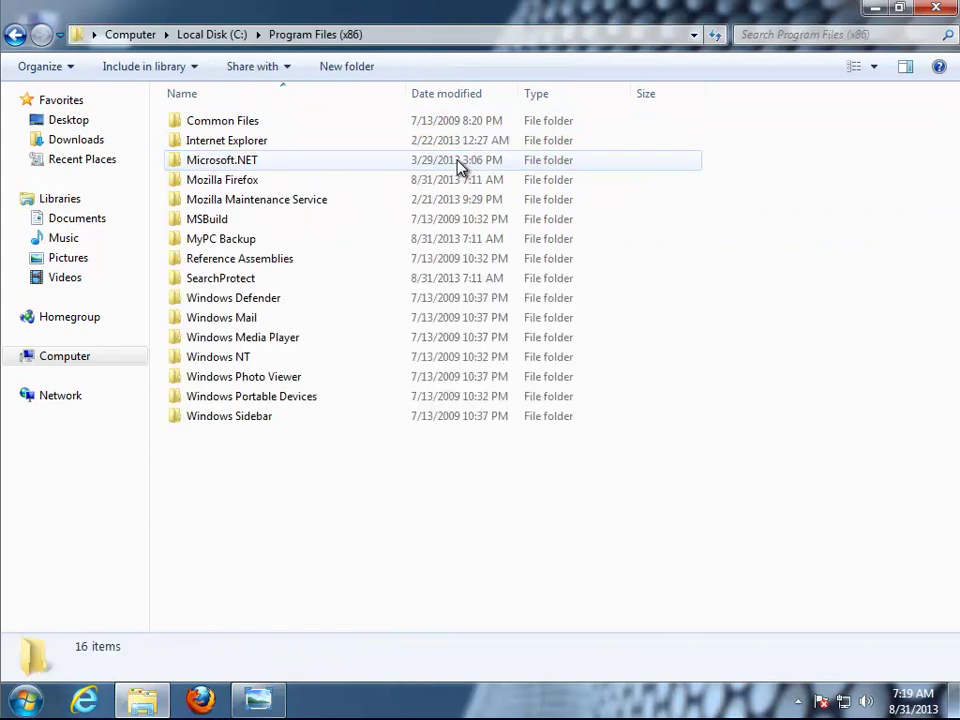
{"action": "left_click", "coordinate": [457, 96]}
{"action": "left_click", "coordinate": [240, 121]}
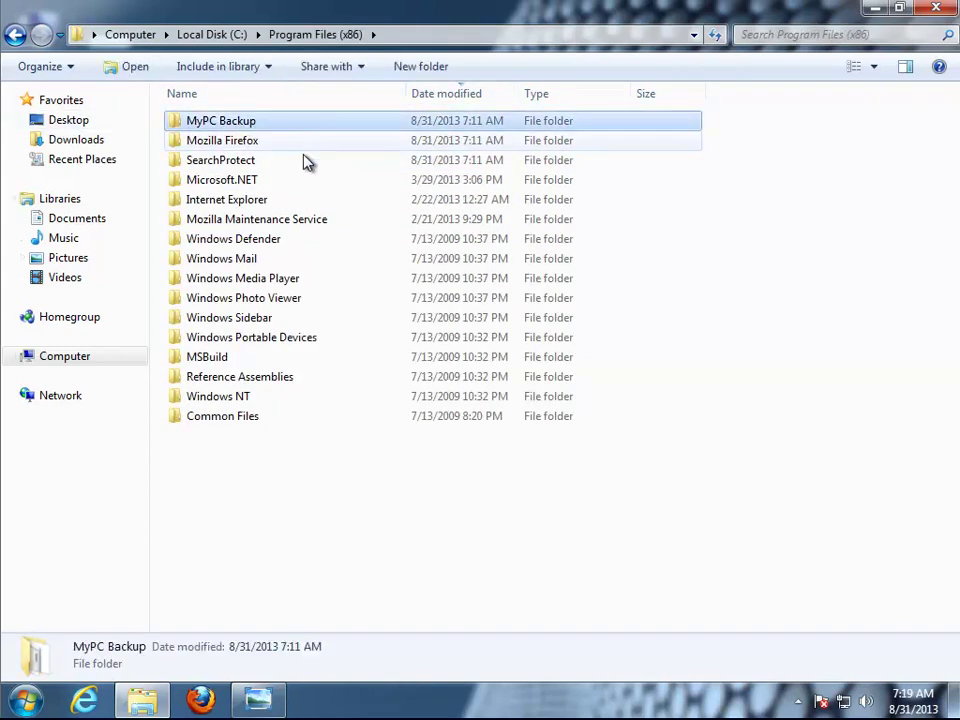
{"action": "left_click", "coordinate": [245, 165], "text": "ctrl"}
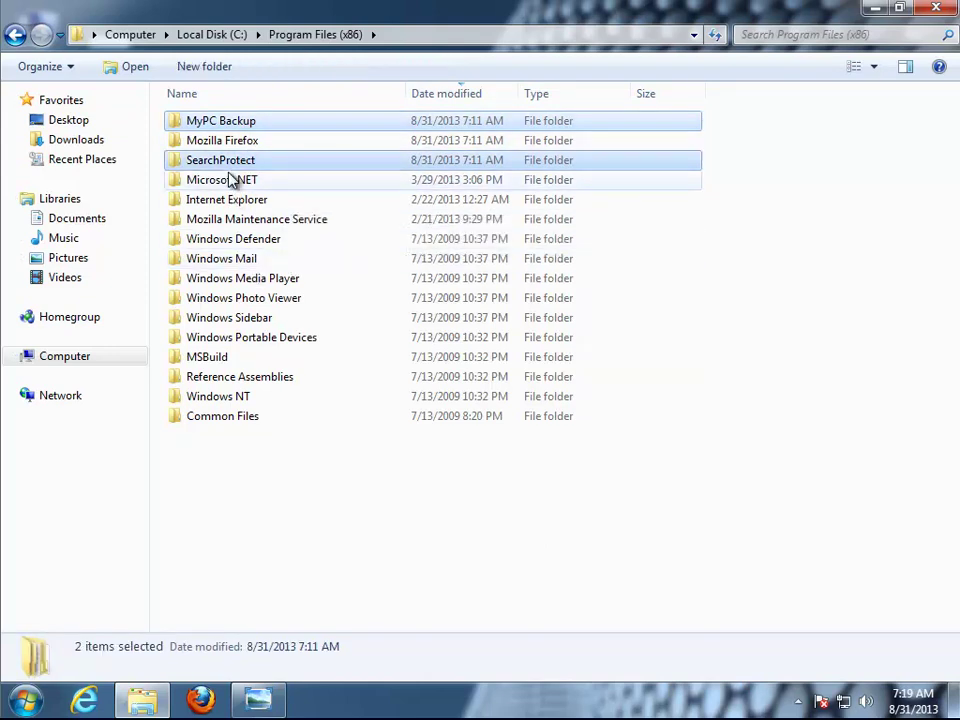
Inspect the Mozilla Firefox program folder, including extensions, sorting by date modified to examine chrome.manifest and nsprotector.
{"action": "double_click", "coordinate": [231, 145]}
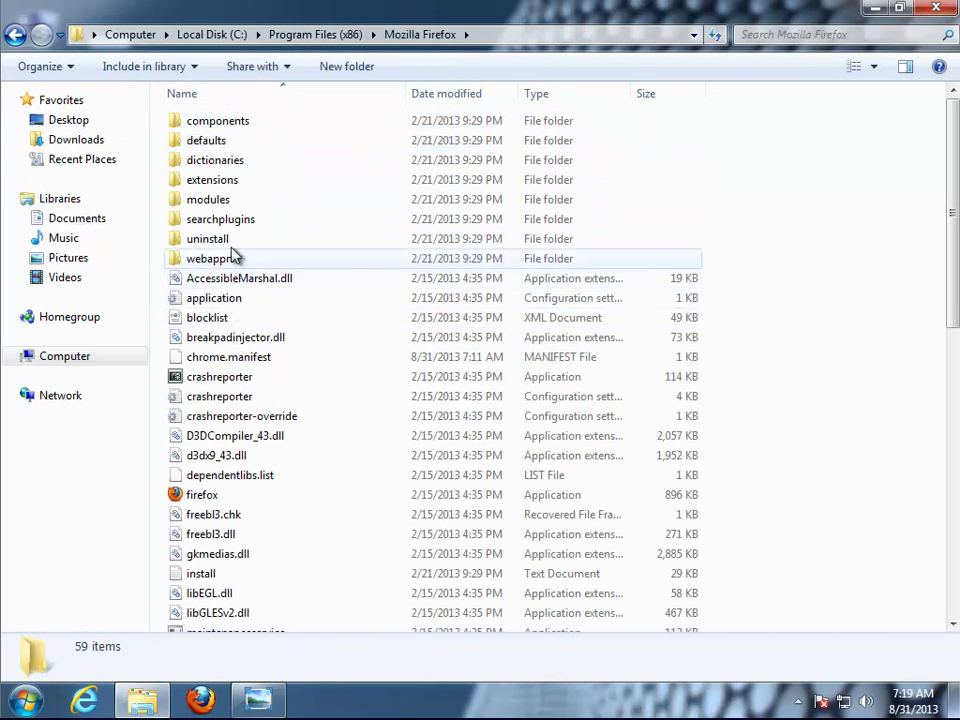
{"action": "double_click", "coordinate": [215, 181]}
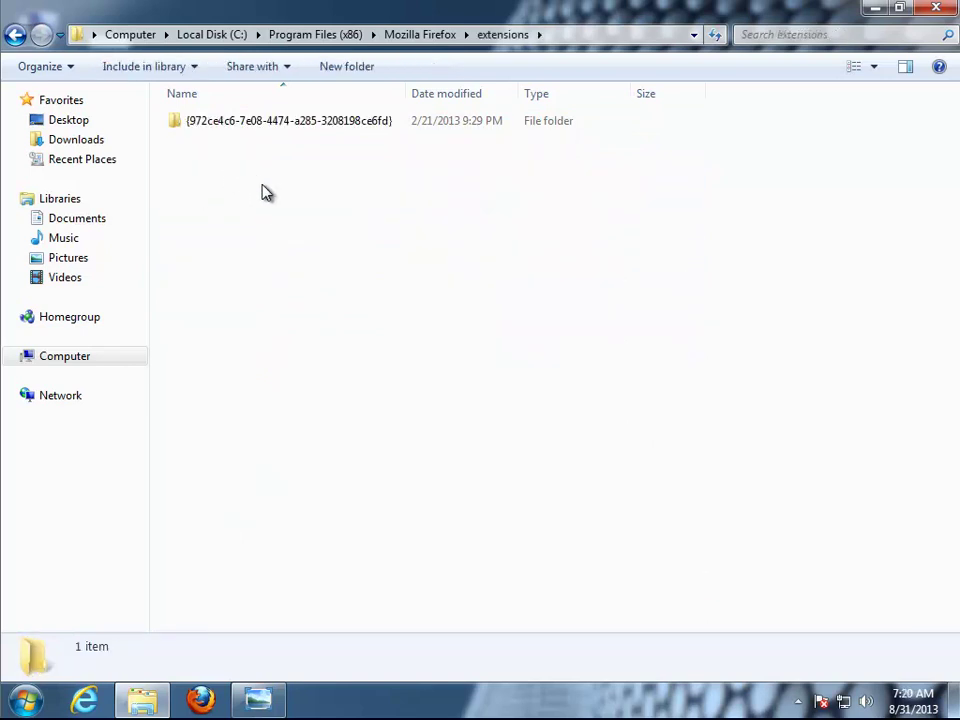
{"action": "key", "text": "BackSpace"}
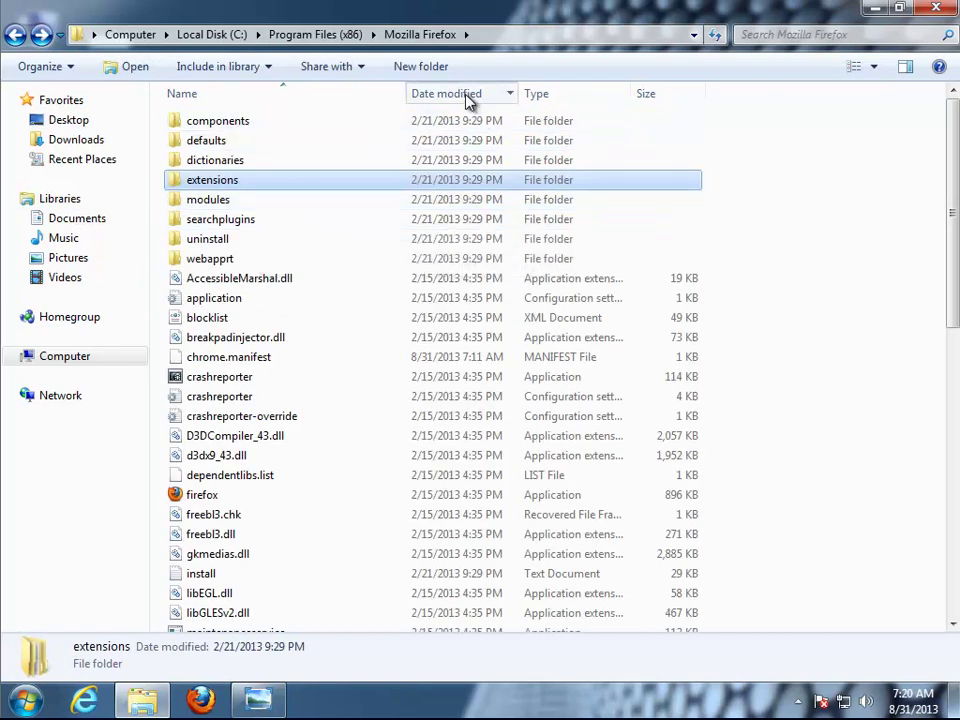
{"action": "left_click", "coordinate": [466, 95]}
{"action": "scroll", "coordinate": [450, 548], "scroll_direction": "down", "scroll_amount": 2}
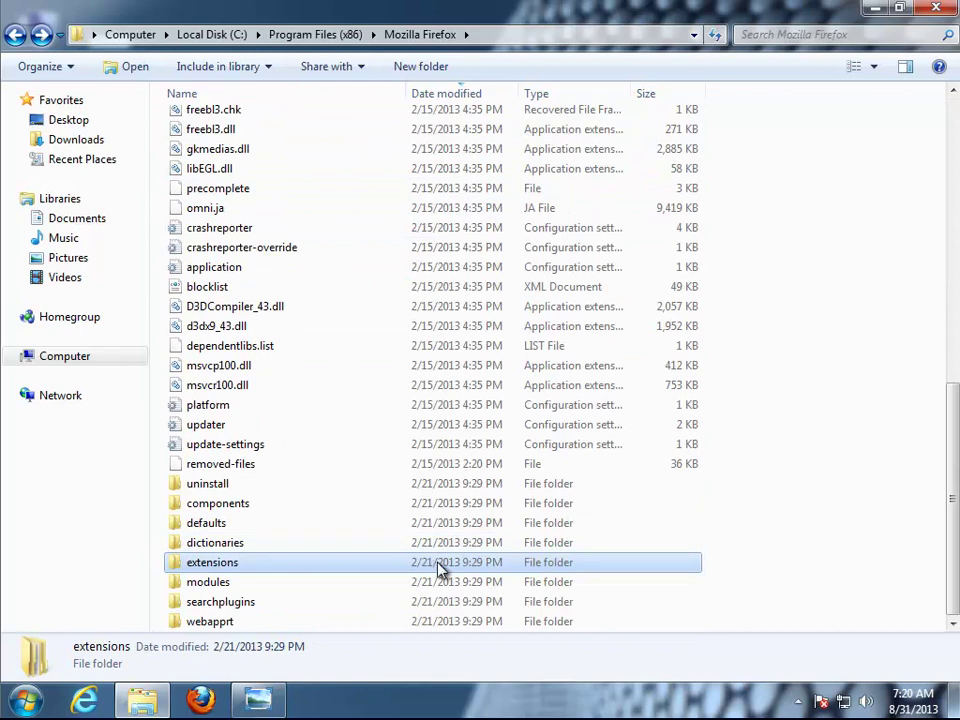
{"action": "scroll", "coordinate": [476, 514], "scroll_direction": "up", "scroll_amount": 10}
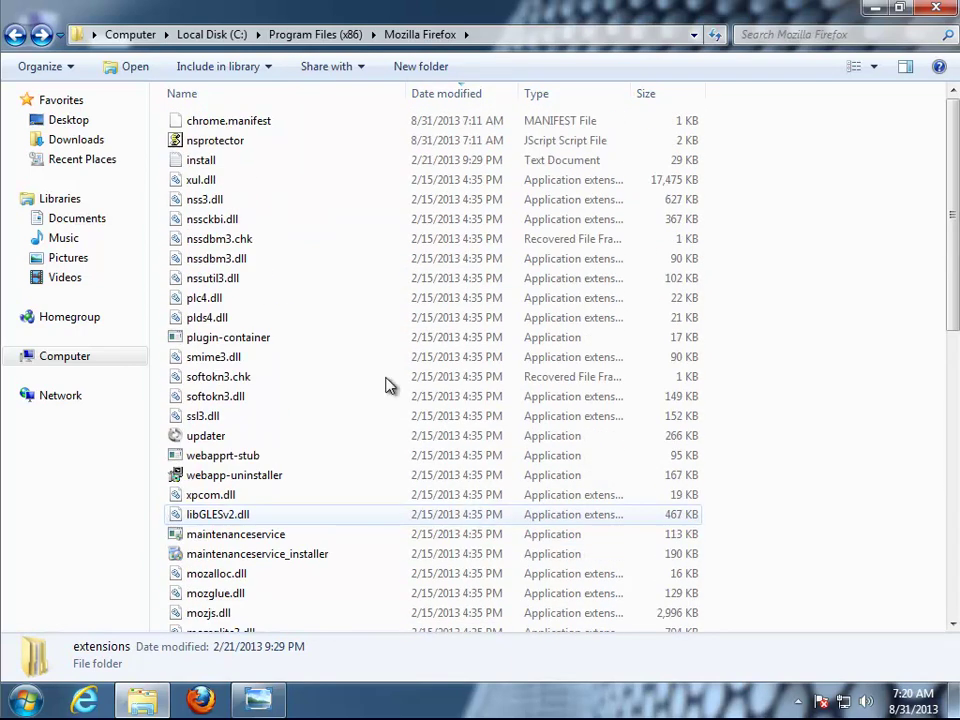
{"action": "left_click", "coordinate": [231, 123]}
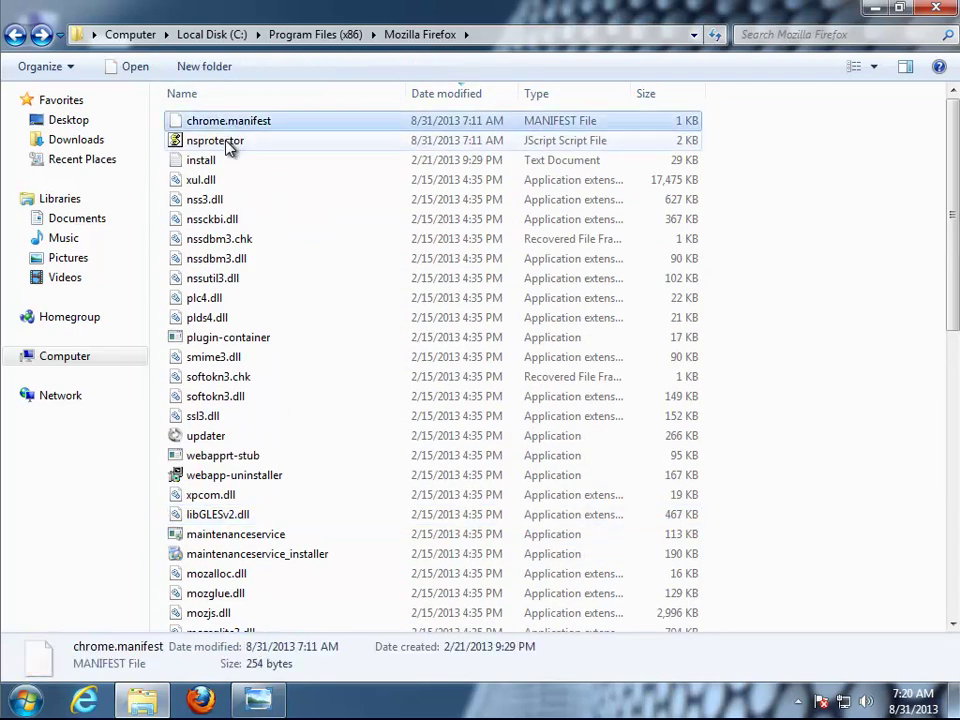
{"action": "left_click", "coordinate": [215, 141]}
Open Programs and Features from a maximized Control Panel, sort by installation date, and widen the Name column.
{"action": "left_click", "coordinate": [873, 8]}
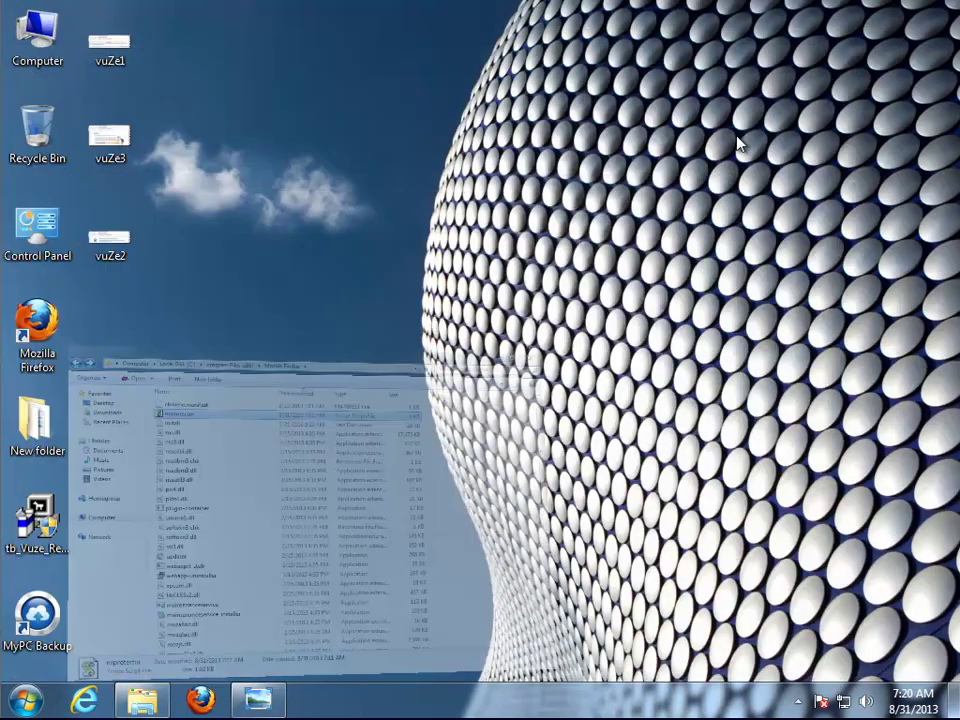
{"action": "double_click", "coordinate": [45, 230]}
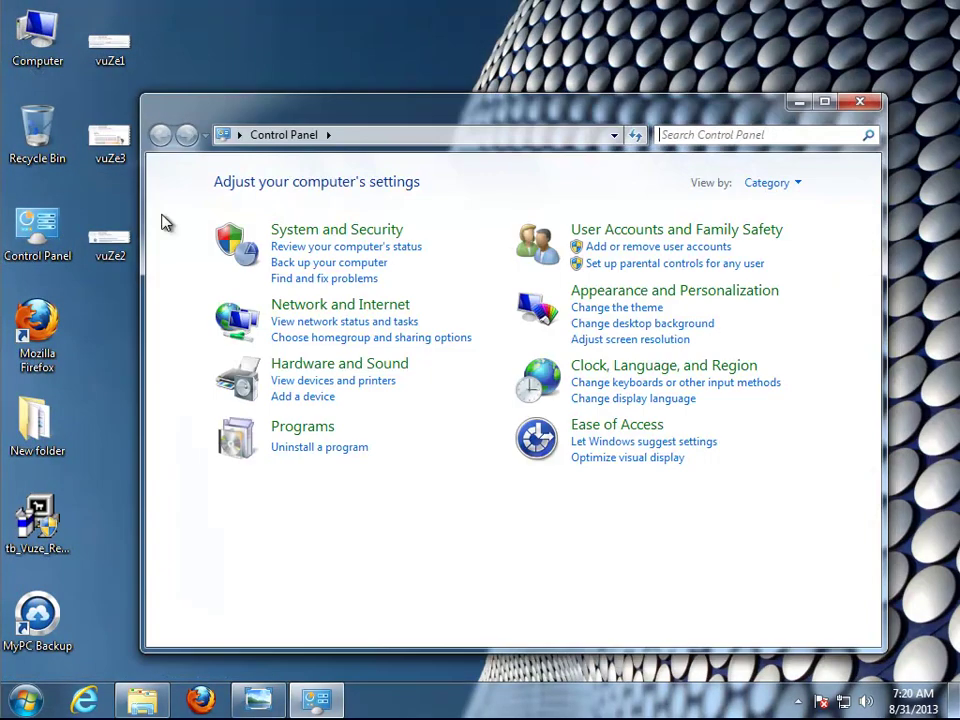
{"action": "left_click", "coordinate": [824, 101]}
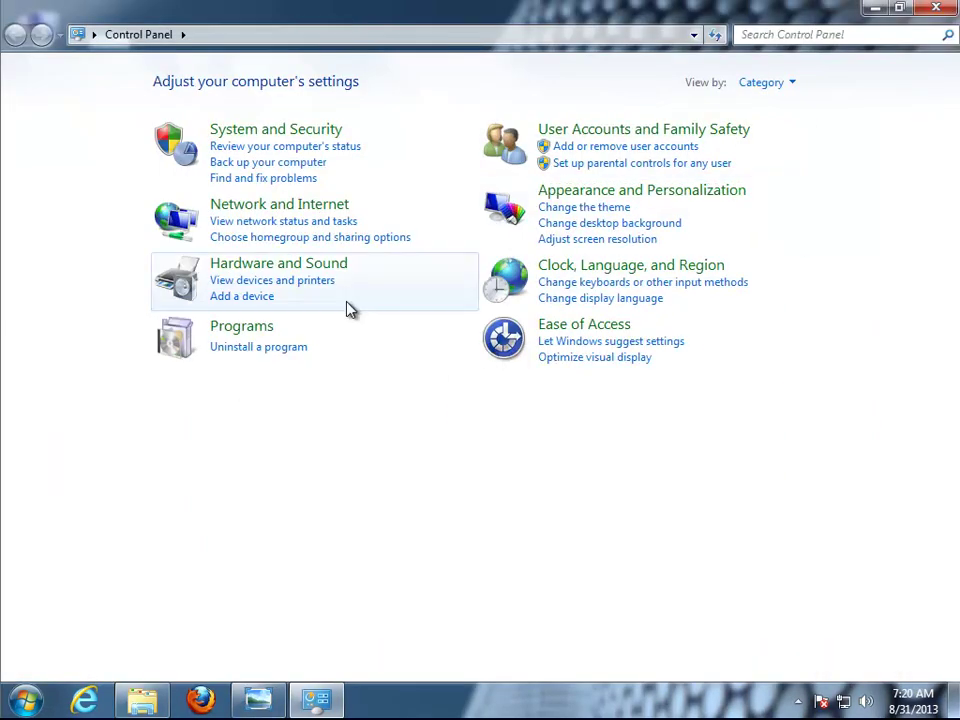
{"action": "left_click", "coordinate": [251, 348]}
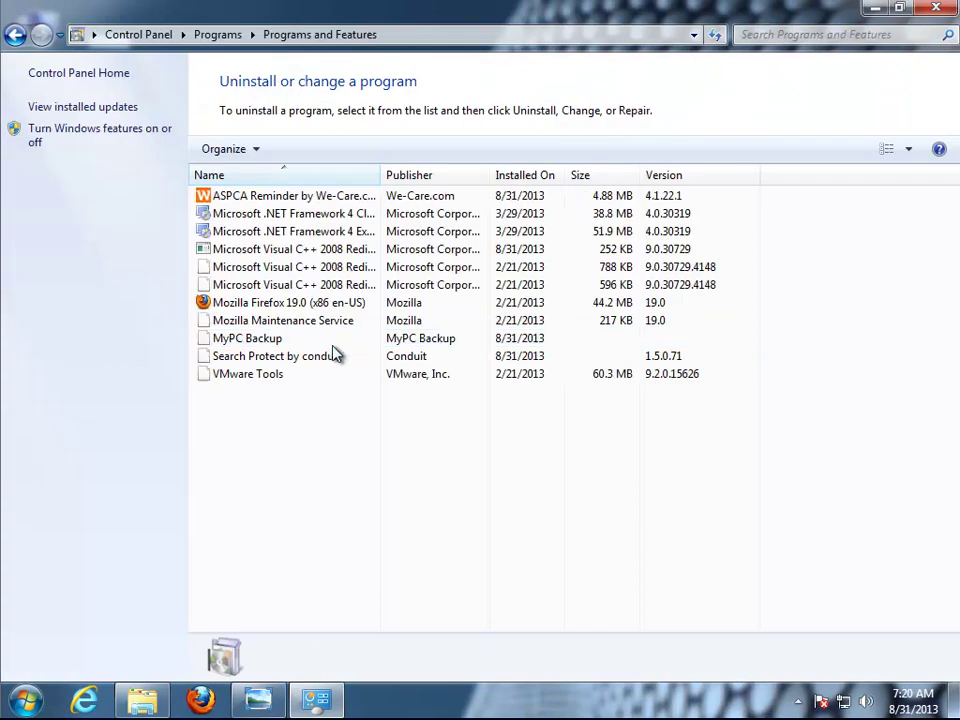
{"action": "left_click", "coordinate": [531, 182]}
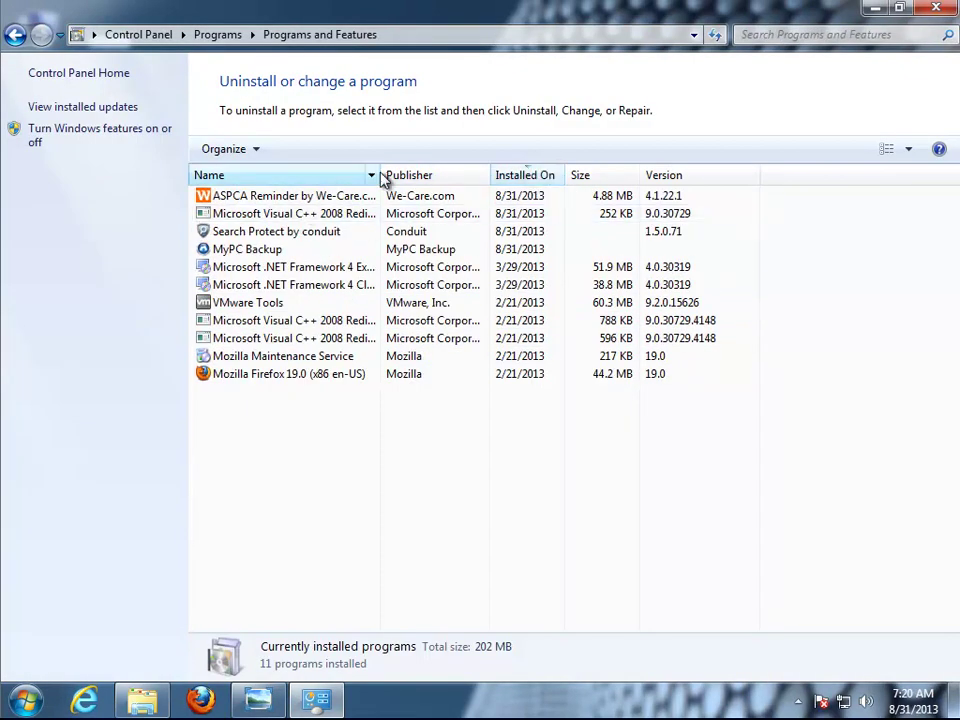
{"action": "left_click_drag", "start_coordinate": [378, 174], "coordinate": [517, 177]}
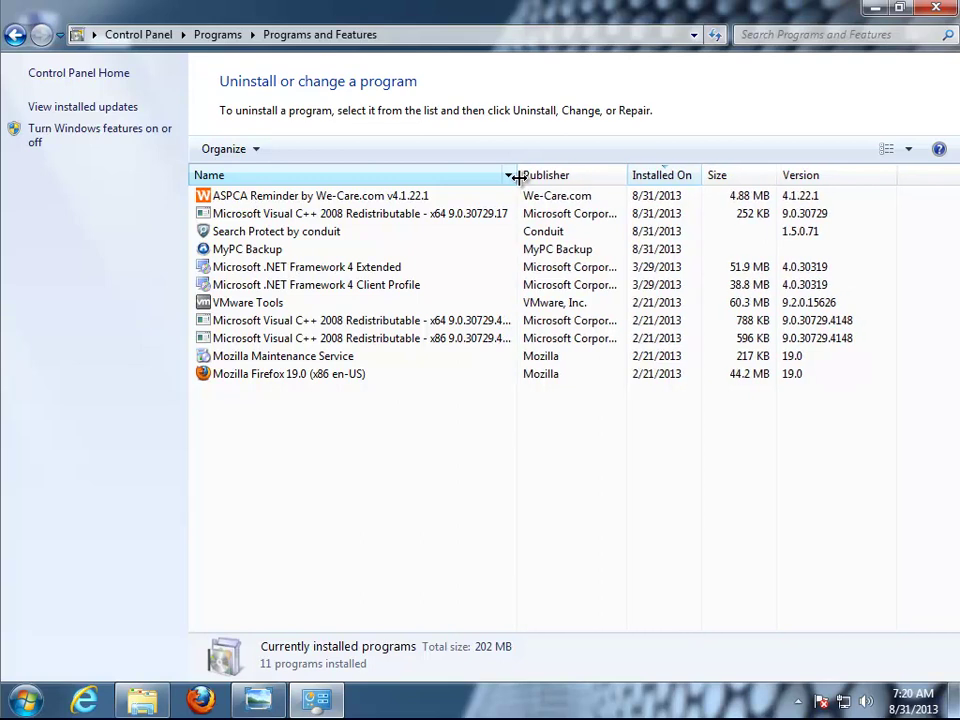
Review the programs installed on 8/31/2013, from ASPCA Reminder by We-Care.com through MyPC Backup.
{"action": "left_click", "coordinate": [326, 197]}
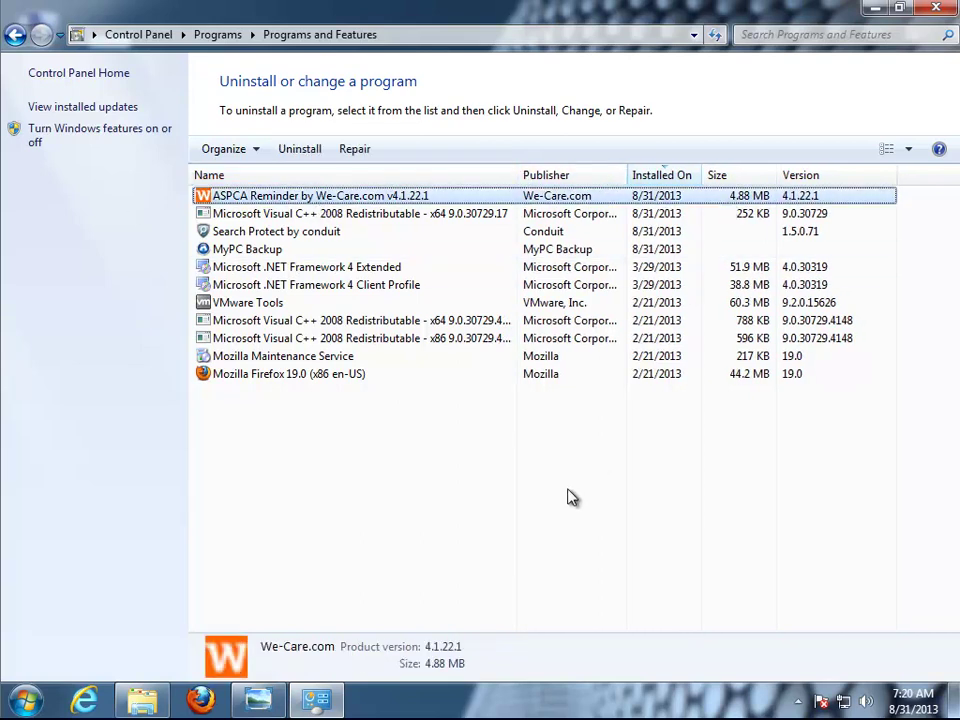
{"action": "key", "text": "Down"}
{"action": "key", "text": "Down"}
{"action": "key", "text": "Down"}
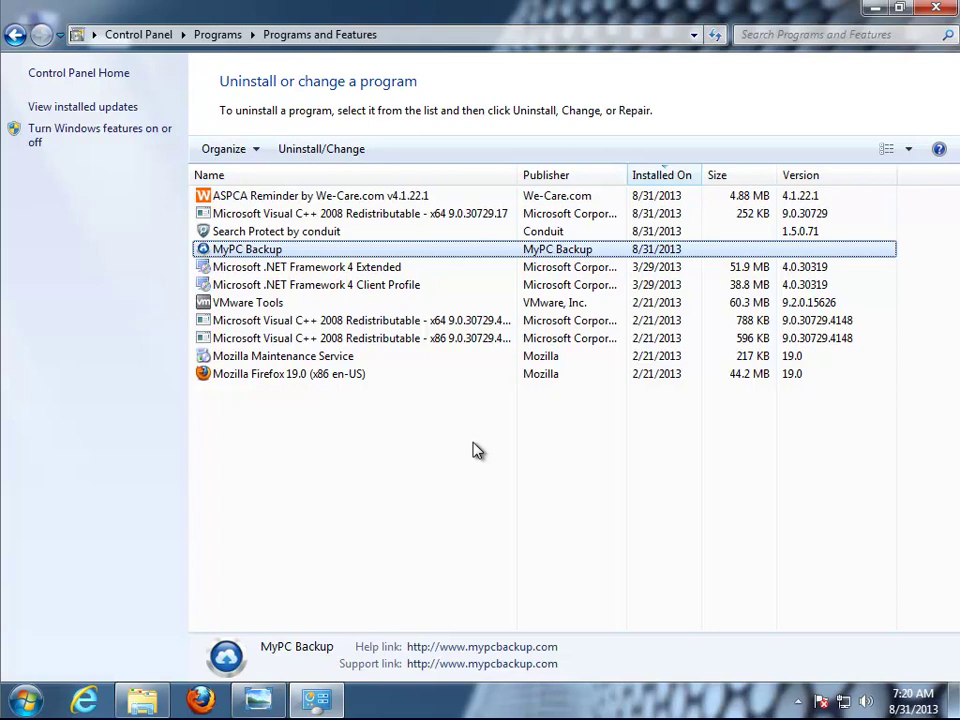
Switch to Firefox and remove Web Search Customized Web Search from its search engine list.
{"action": "left_click", "coordinate": [875, 8]}
{"action": "left_click", "coordinate": [203, 700]}
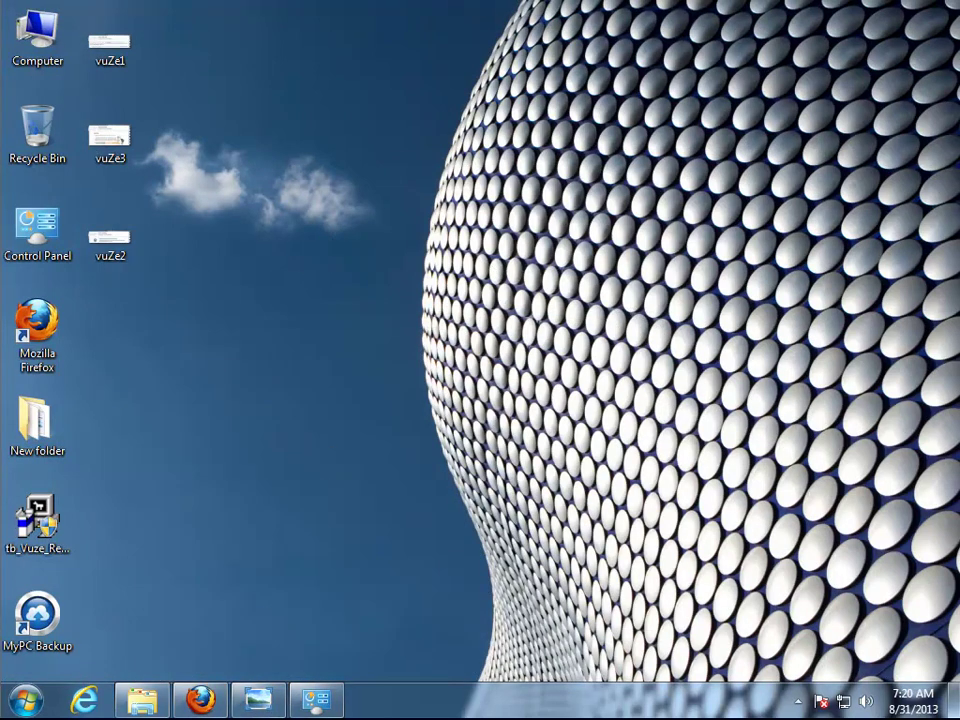
{"action": "right_click", "coordinate": [609, 250]}
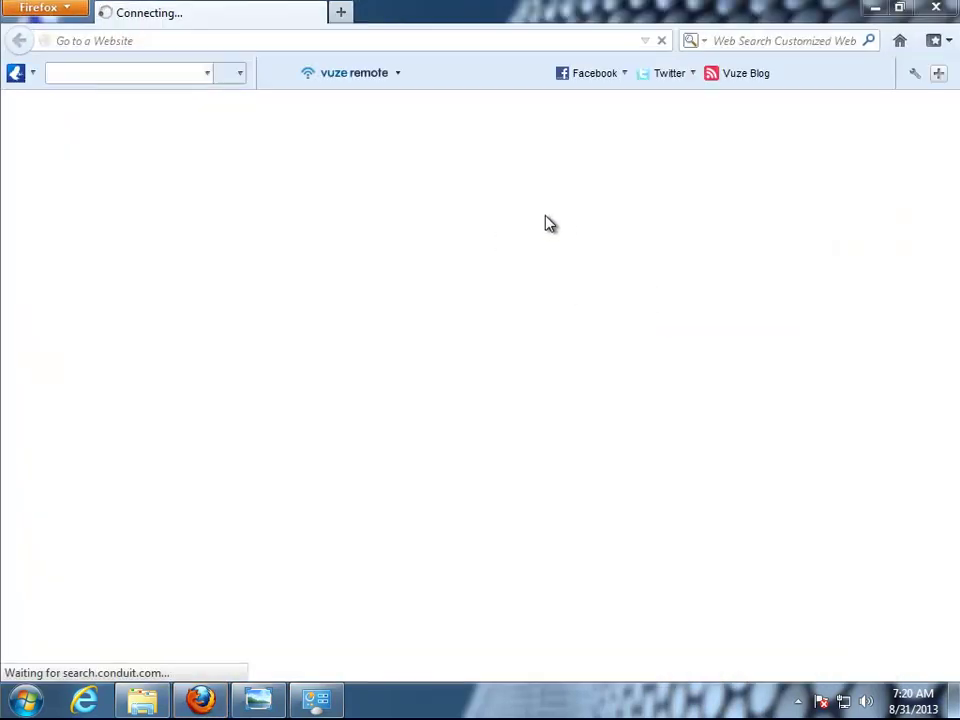
{"action": "left_click", "coordinate": [704, 44]}
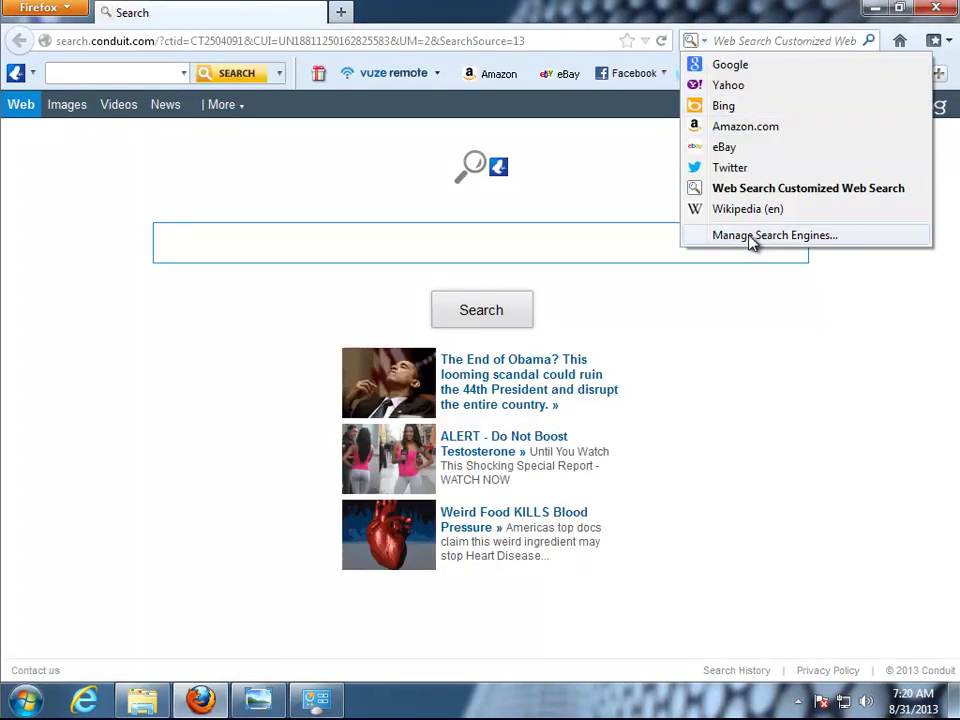
{"action": "left_click", "coordinate": [749, 236]}
{"action": "left_click", "coordinate": [360, 366]}
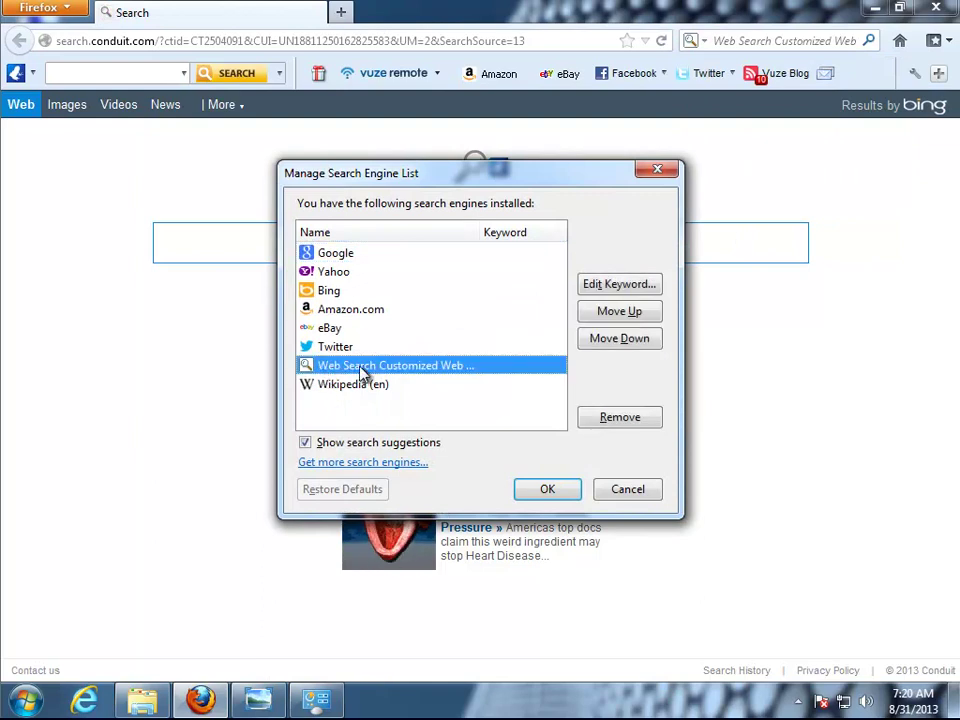
{"action": "left_click", "coordinate": [640, 418]}
{"action": "left_click", "coordinate": [550, 491]}
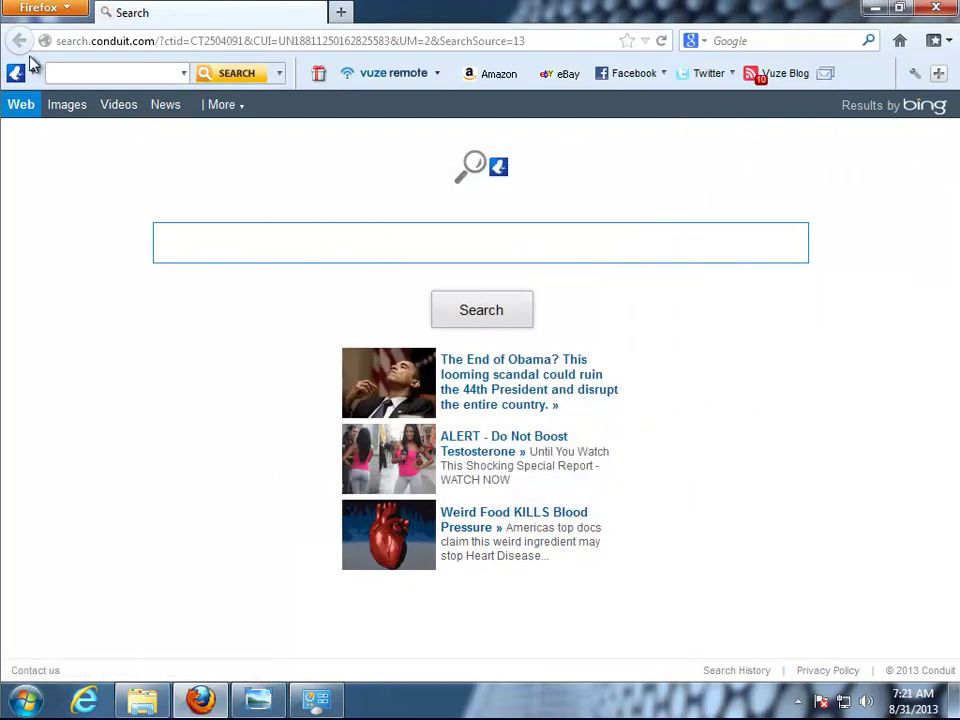
Remove the Vuze Remote extension from Firefox and revert to the original search settings.
{"action": "left_click", "coordinate": [70, 18]}
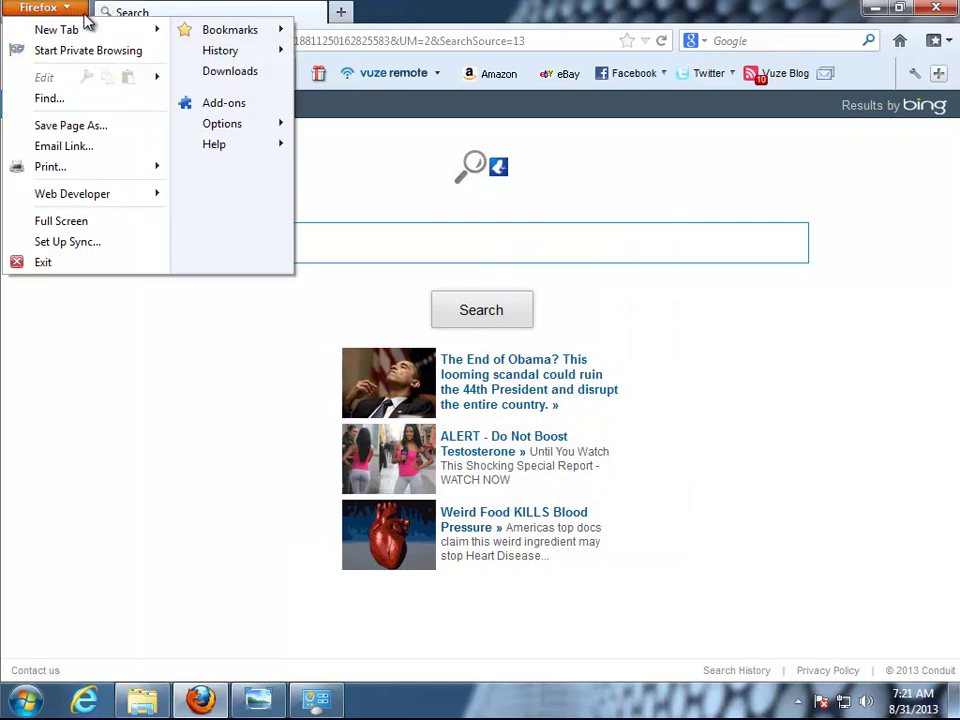
{"action": "left_click", "coordinate": [241, 105]}
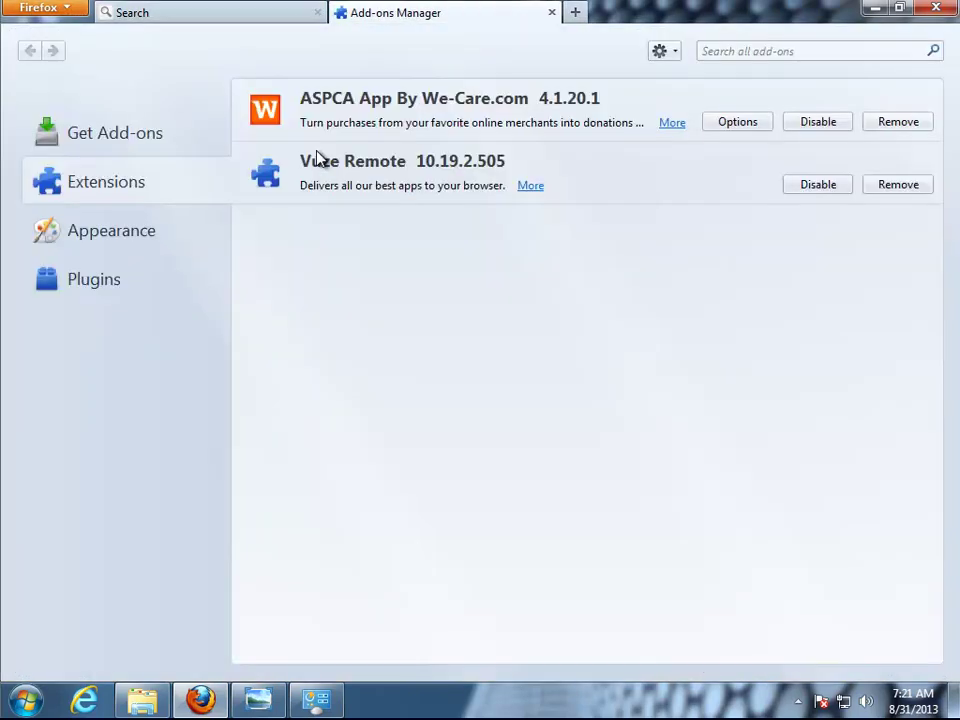
{"action": "left_click", "coordinate": [531, 187]}
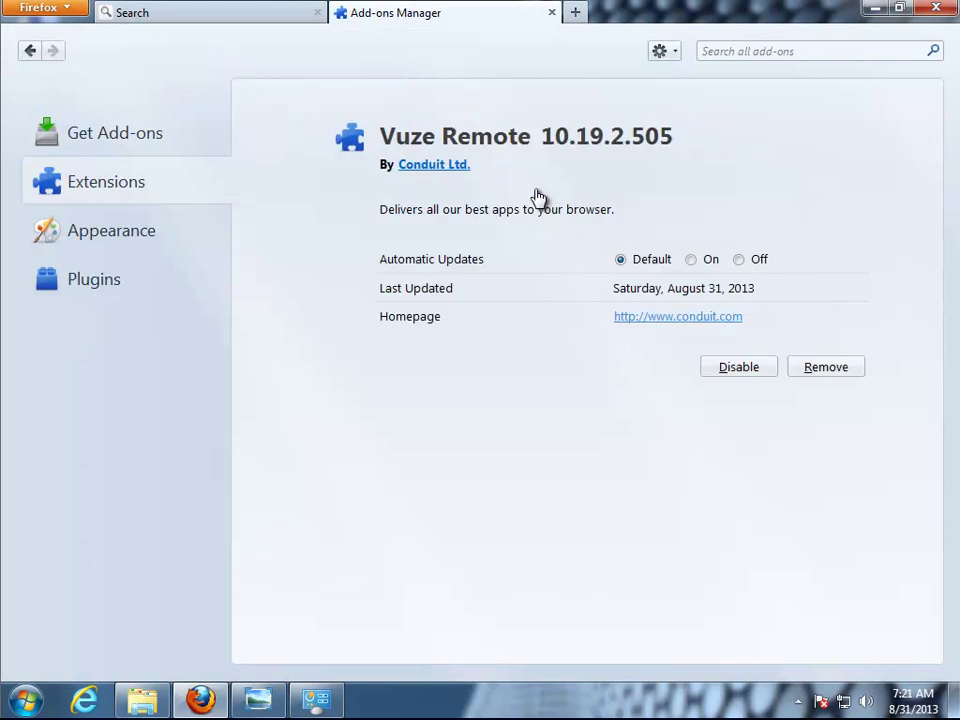
{"action": "left_click", "coordinate": [834, 369]}
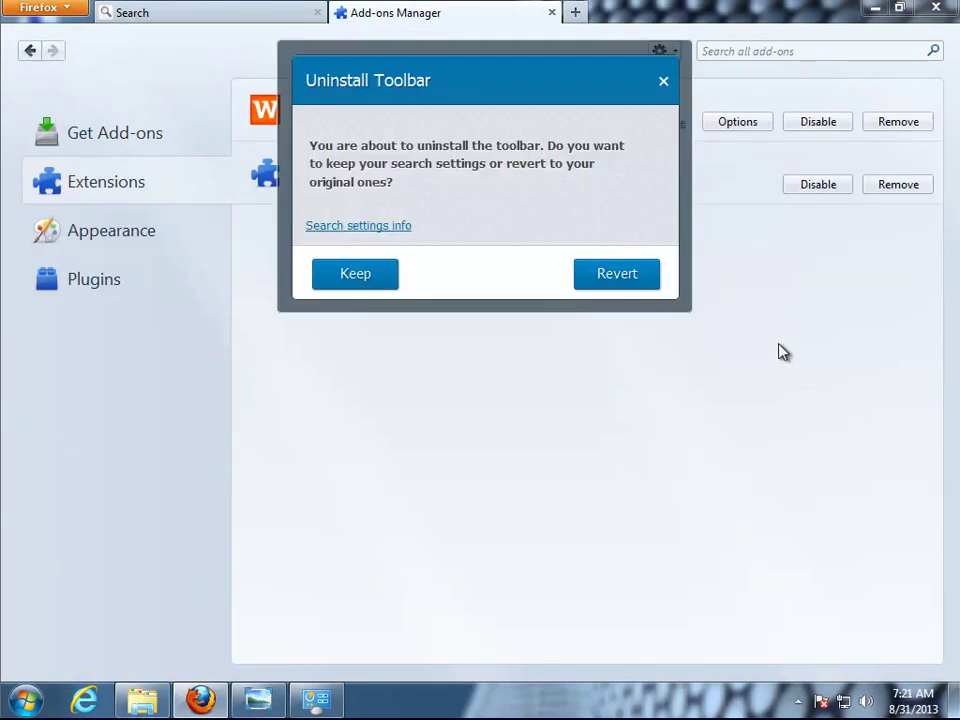
{"action": "left_click", "coordinate": [621, 283]}
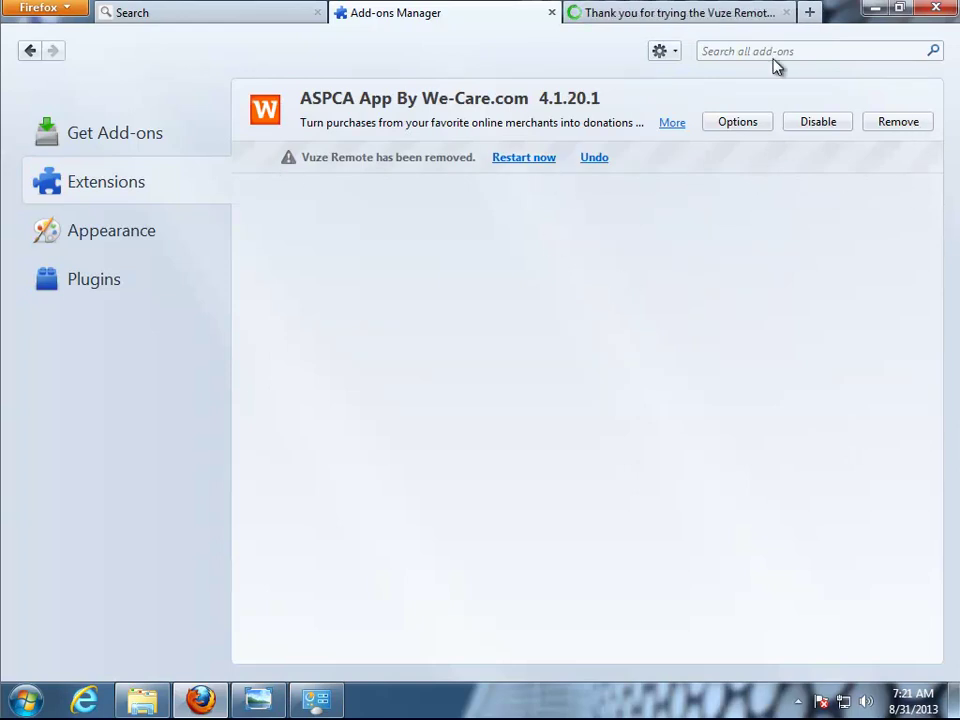
Close the Vuze Remote uninstall page and exit Firefox with all its remaining tabs.
{"action": "left_click", "coordinate": [741, 18]}
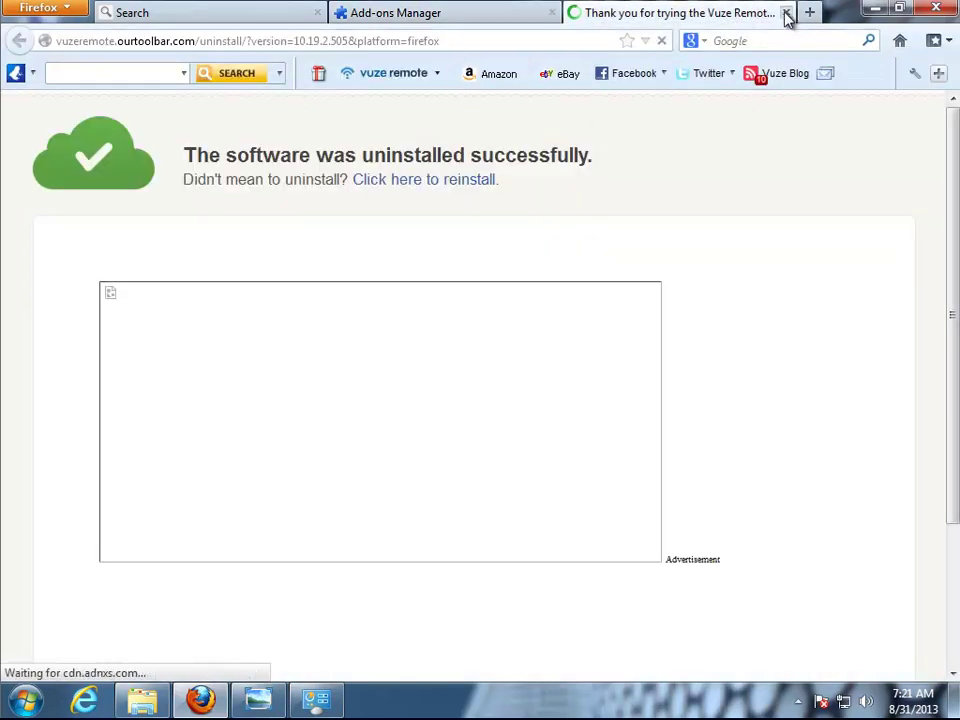
{"action": "left_click", "coordinate": [787, 13]}
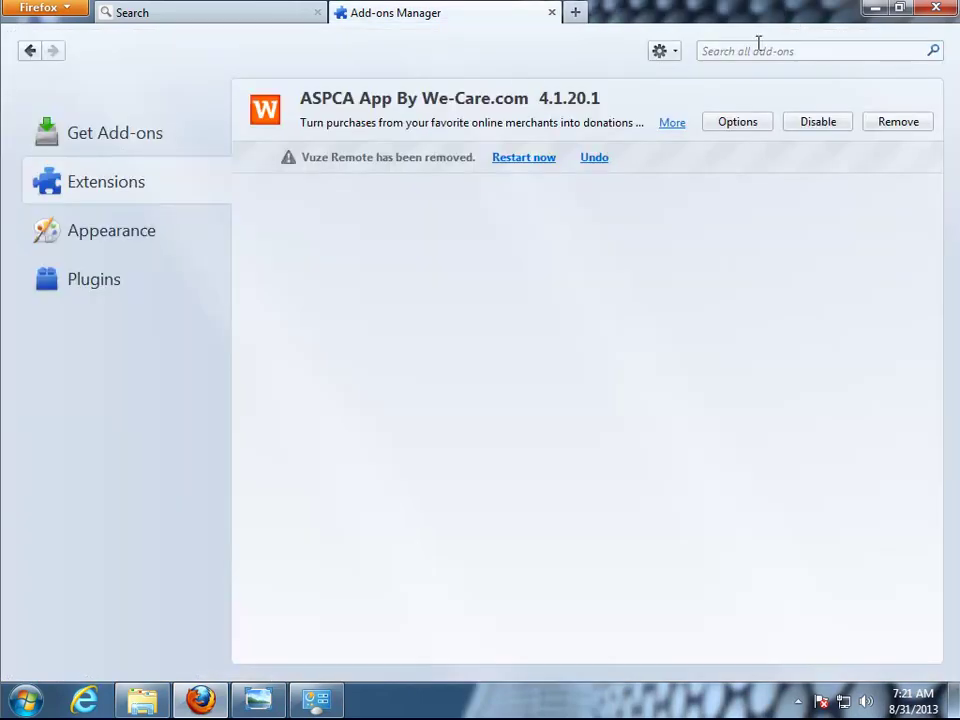
{"action": "left_click", "coordinate": [936, 8]}
{"action": "left_click", "coordinate": [437, 380]}
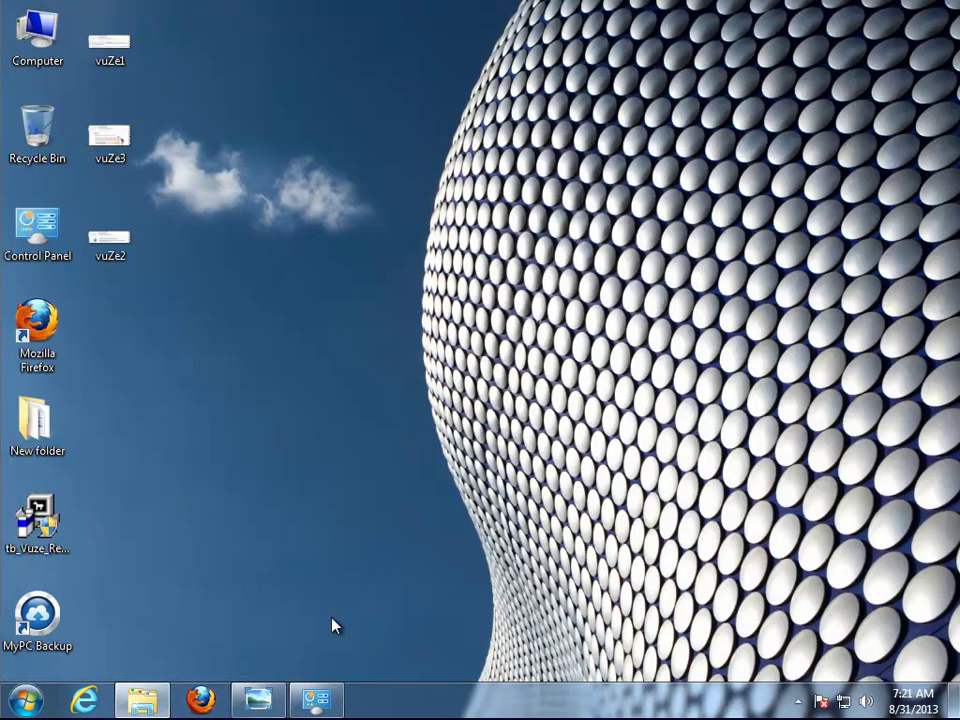
Switch to Programs and Features and uninstall ASPCA Reminder by We-Care.com v4.1.22.1.
{"action": "left_click", "coordinate": [318, 702]}
{"action": "left_click", "coordinate": [320, 195]}
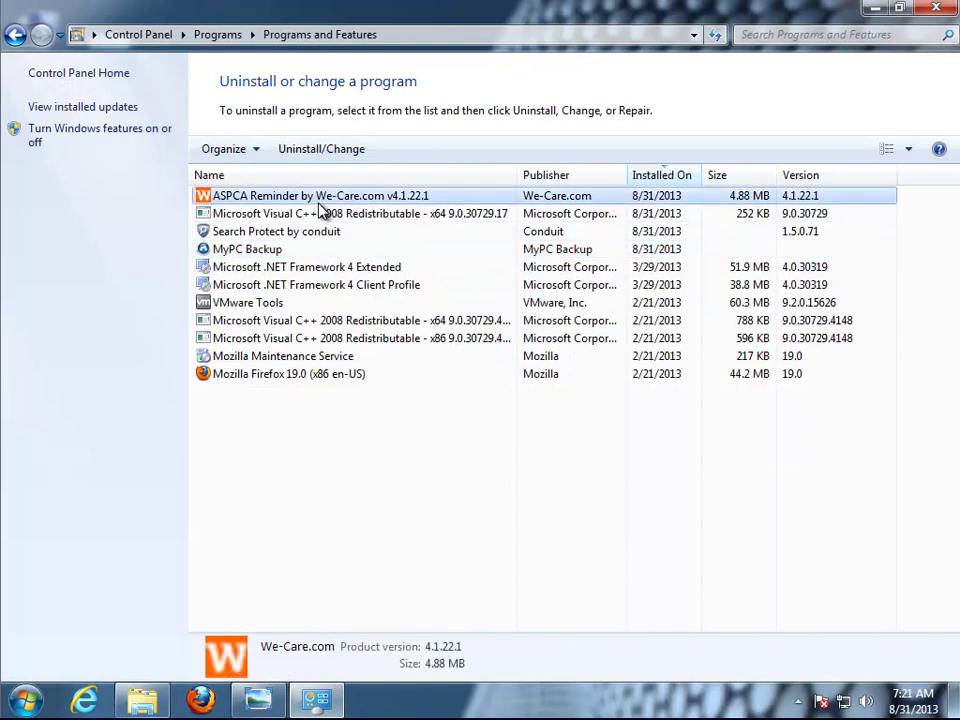
{"action": "left_click", "coordinate": [300, 149]}
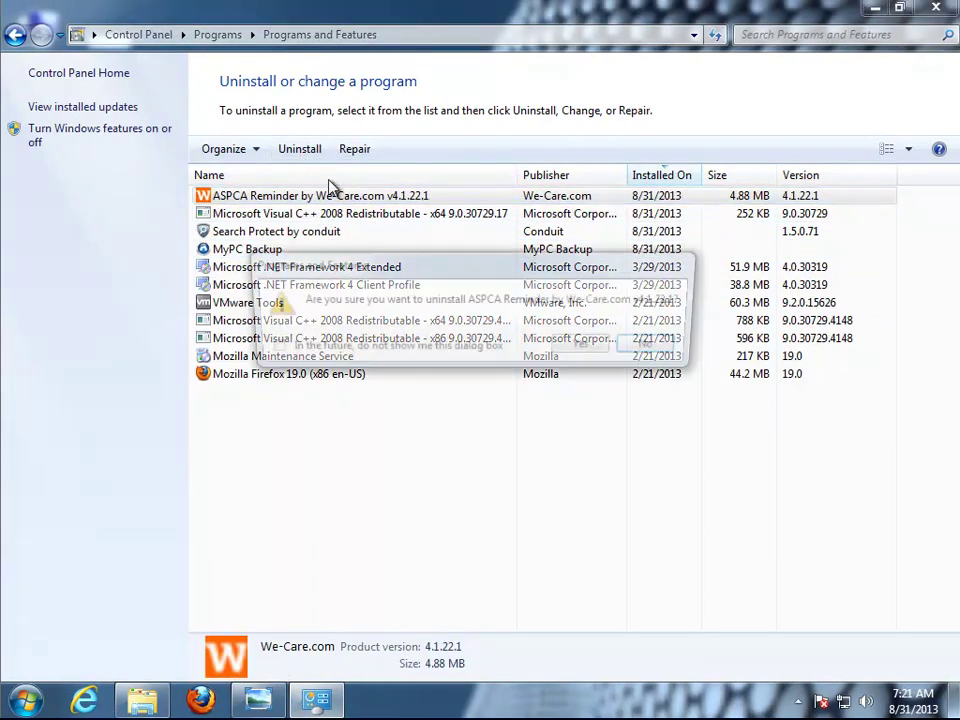
{"action": "left_click_drag", "start_coordinate": [508, 280], "coordinate": [460, 288]}
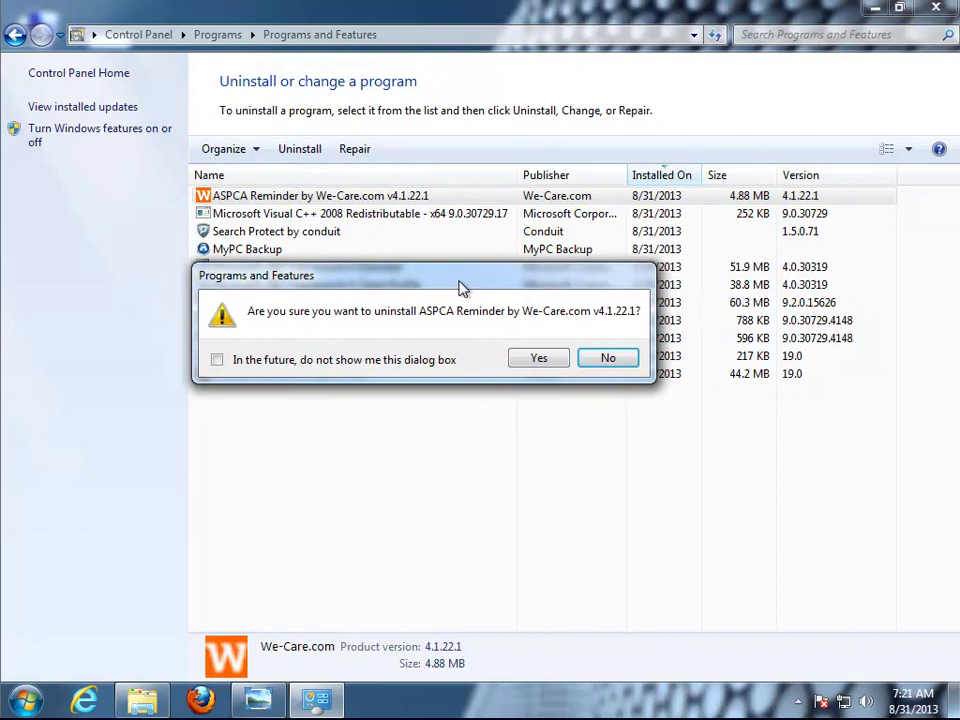
{"action": "left_click", "coordinate": [520, 362]}
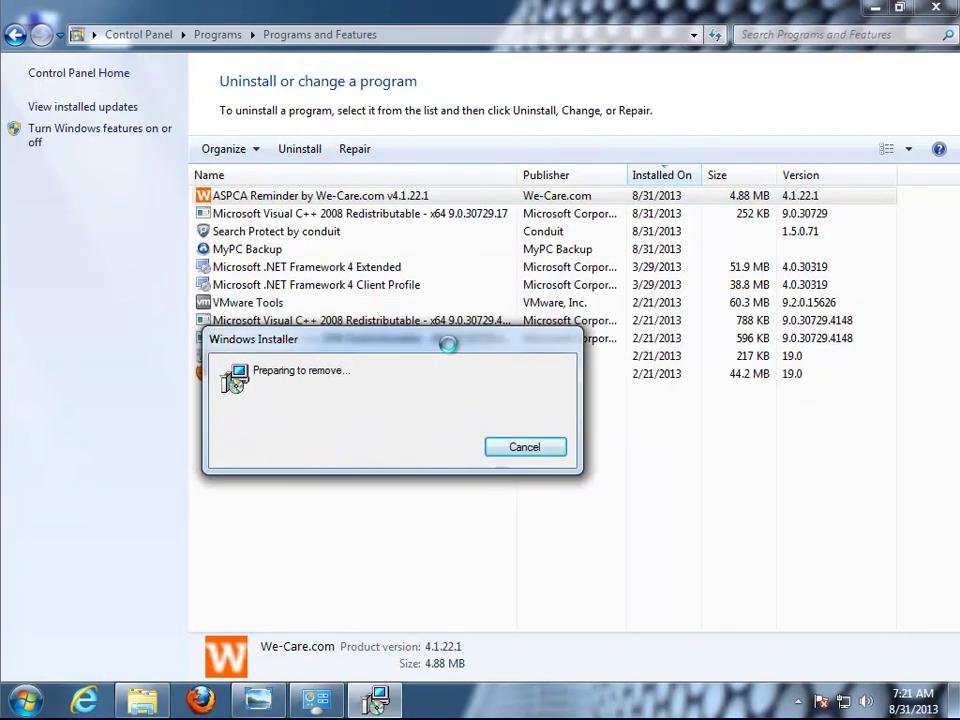
Expand the details of the User Account Control request for We-Care.com's 10d207.msi and allow it.
{"action": "left_click_drag", "start_coordinate": [448, 344], "coordinate": [433, 280]}
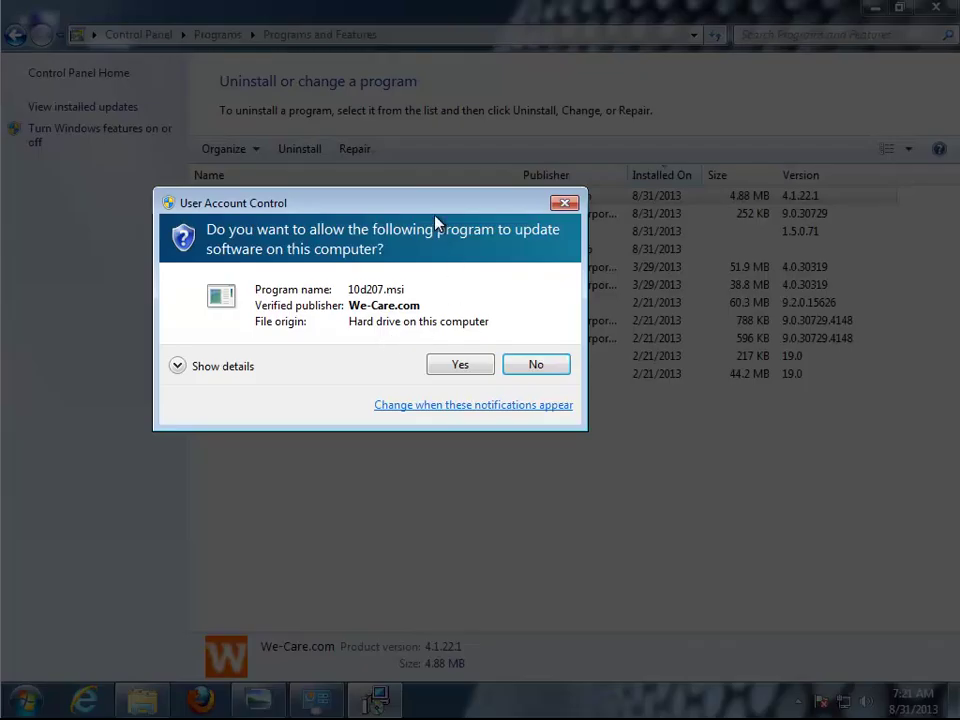
{"action": "left_click_drag", "start_coordinate": [436, 222], "coordinate": [467, 377]}
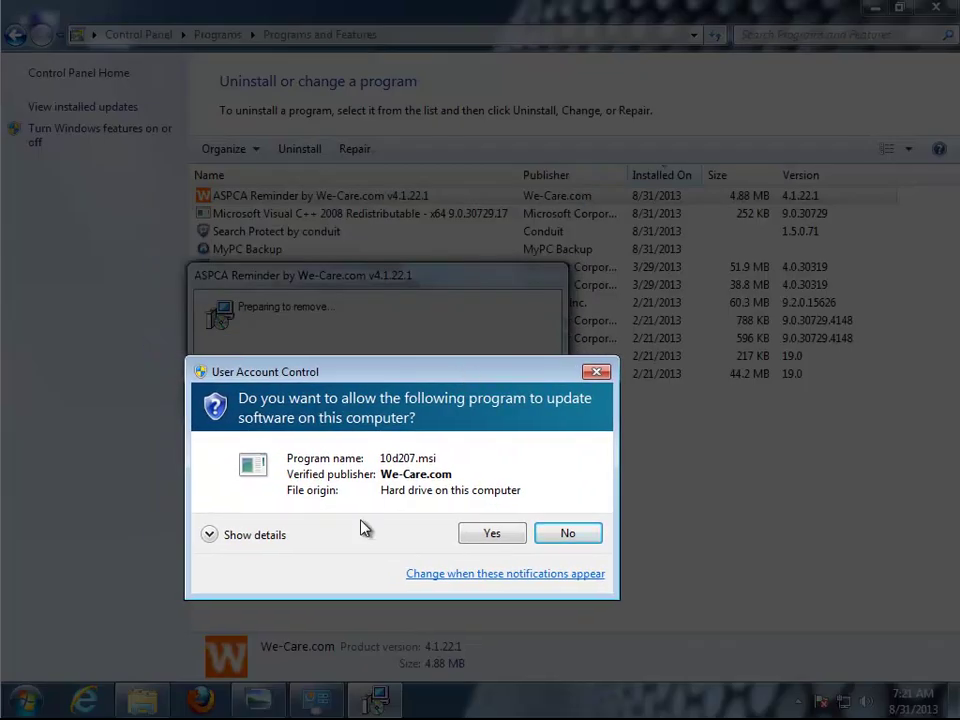
{"action": "left_click", "coordinate": [278, 535]}
{"action": "left_click", "coordinate": [493, 630]}
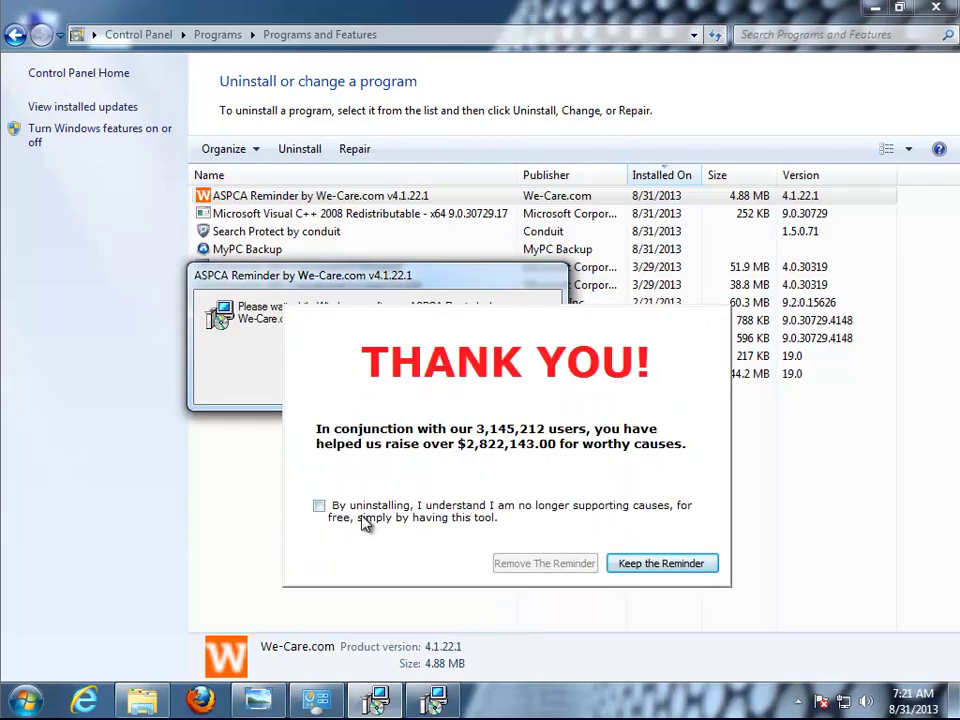
Accept the no-longer-supporting-causes statement and remove the ASPCA Reminder, acknowledging the Chrome restart notice and refreshing the program list.
{"action": "left_click", "coordinate": [371, 518]}
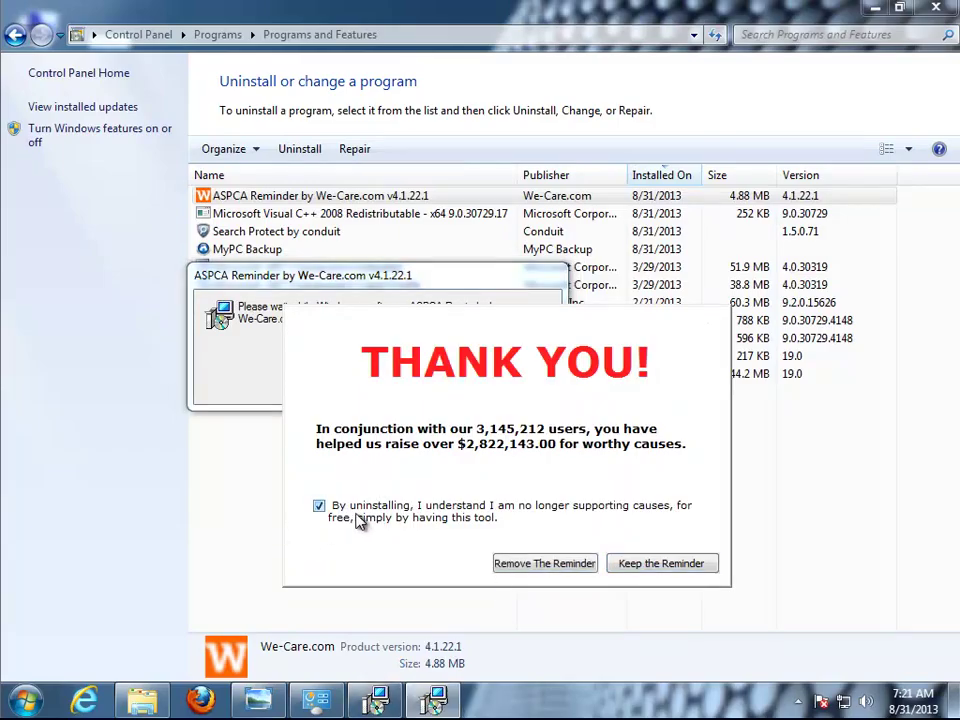
{"action": "left_click", "coordinate": [545, 564]}
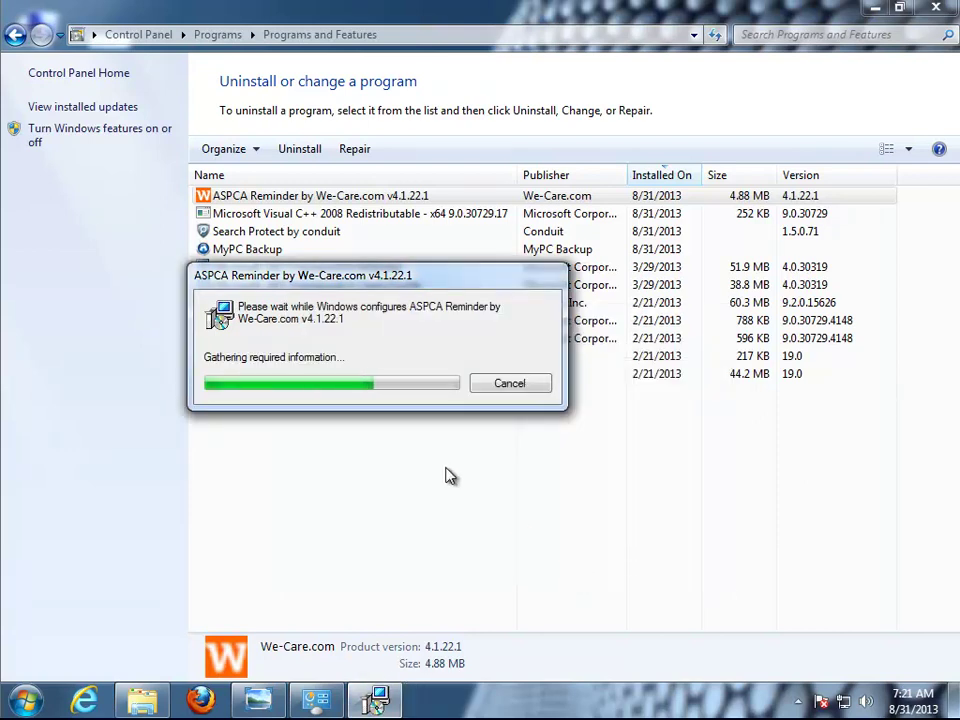
{"action": "left_click_drag", "start_coordinate": [580, 300], "coordinate": [451, 430]}
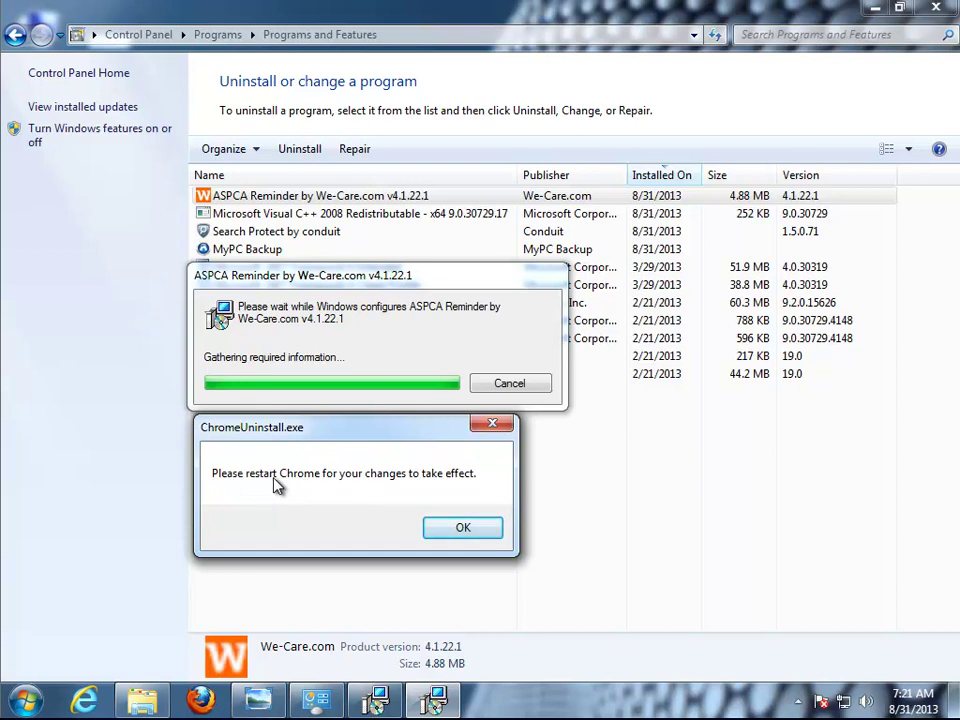
{"action": "left_click", "coordinate": [479, 527]}
{"action": "right_click", "coordinate": [308, 391]}
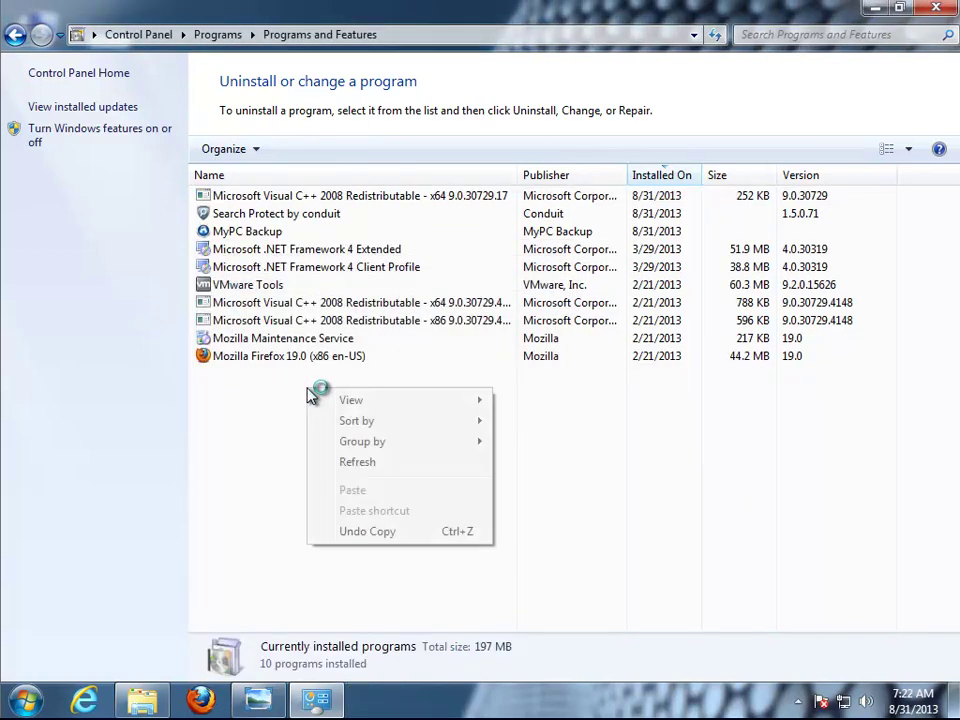
{"action": "left_click", "coordinate": [357, 462]}
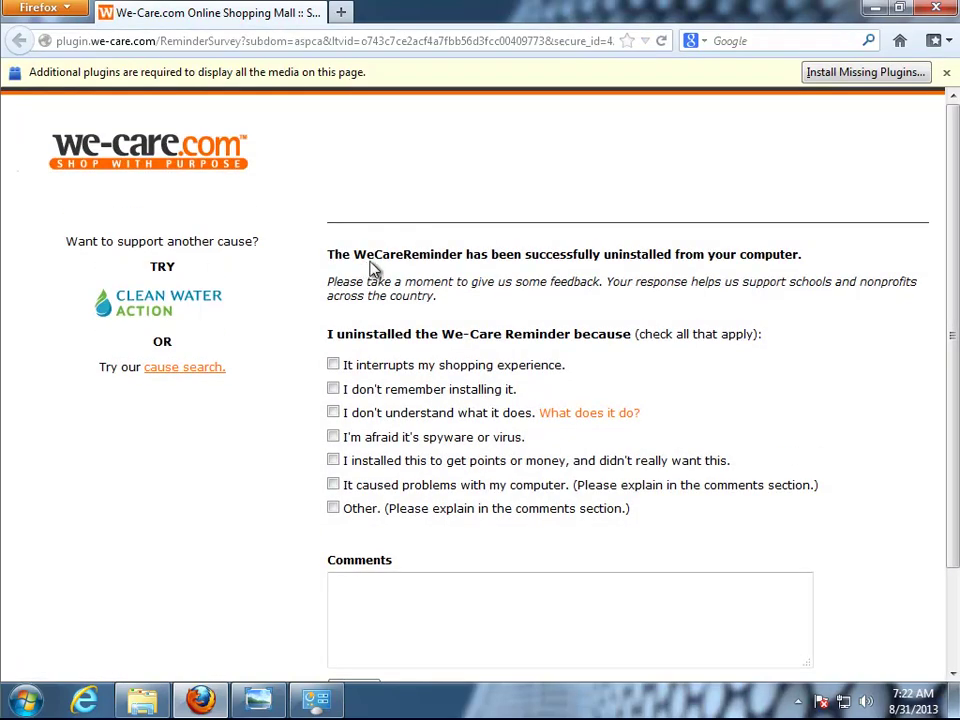
Highlight the WeCareReminder uninstall statement on the We-Care.com survey page.
{"action": "left_click_drag", "start_coordinate": [395, 562], "coordinate": [767, 254]}
{"action": "left_click", "coordinate": [800, 262]}
{"action": "left_click_drag", "start_coordinate": [372, 270], "coordinate": [340, 250]}
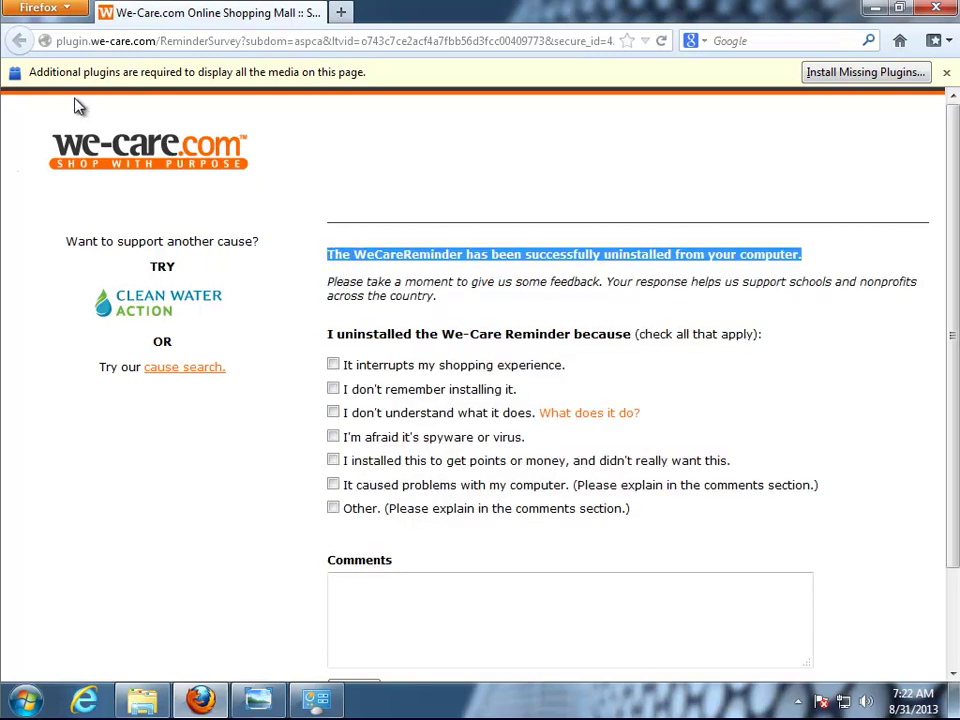
Look at Firefox's Add-ons Manager and close it, dismissing the missing-plugins notice and minimizing the browser.
{"action": "left_click", "coordinate": [62, 12]}
{"action": "left_click", "coordinate": [247, 106]}
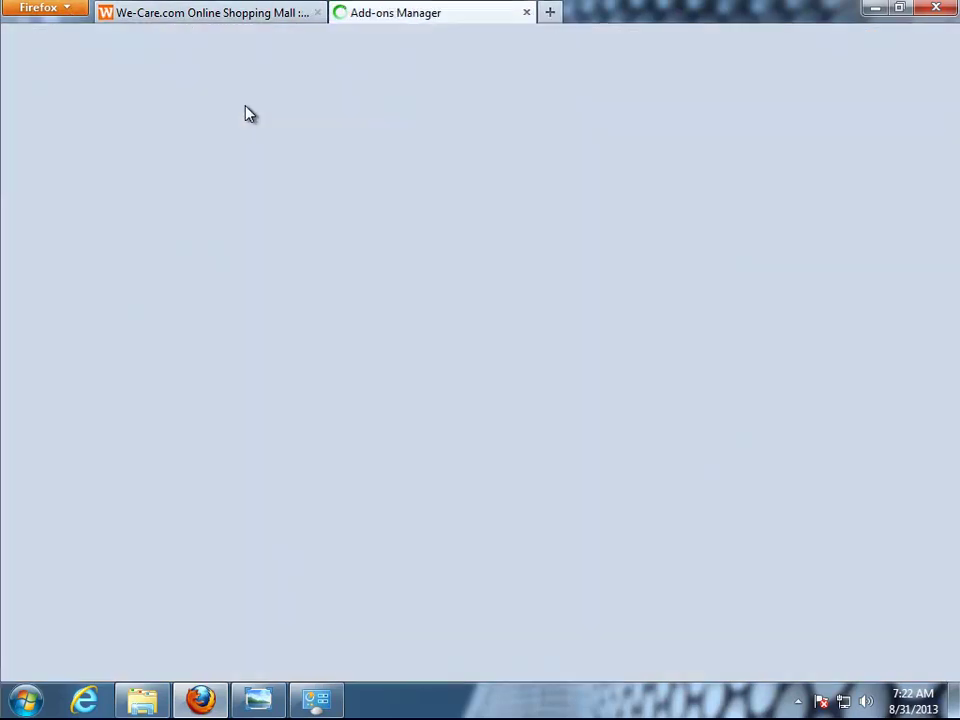
{"action": "left_click", "coordinate": [552, 14]}
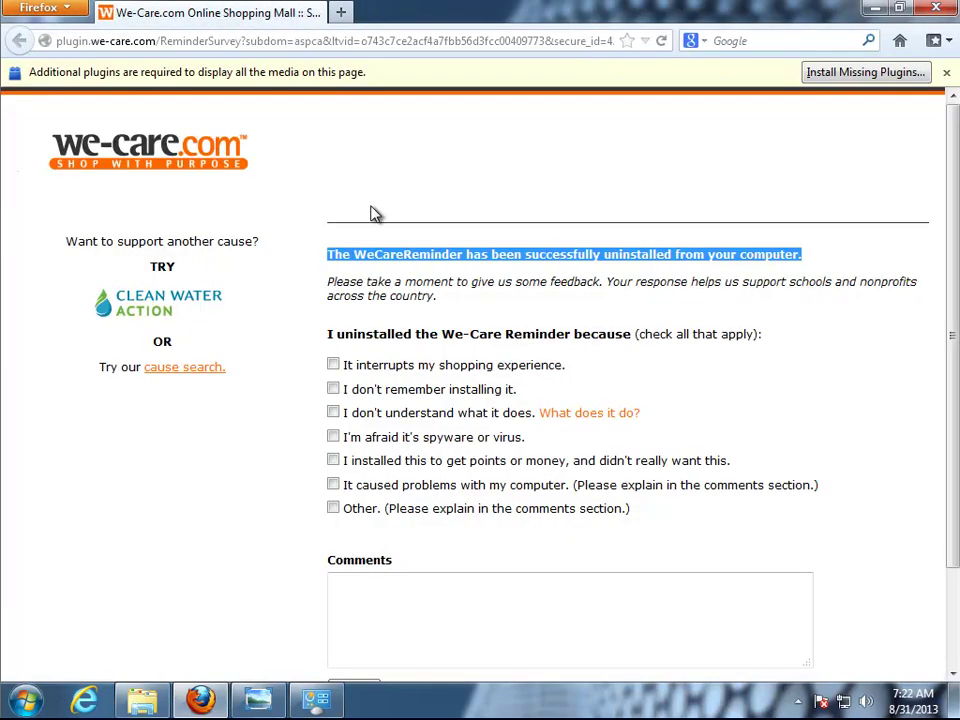
{"action": "left_click", "coordinate": [946, 72]}
{"action": "left_click", "coordinate": [876, 9]}
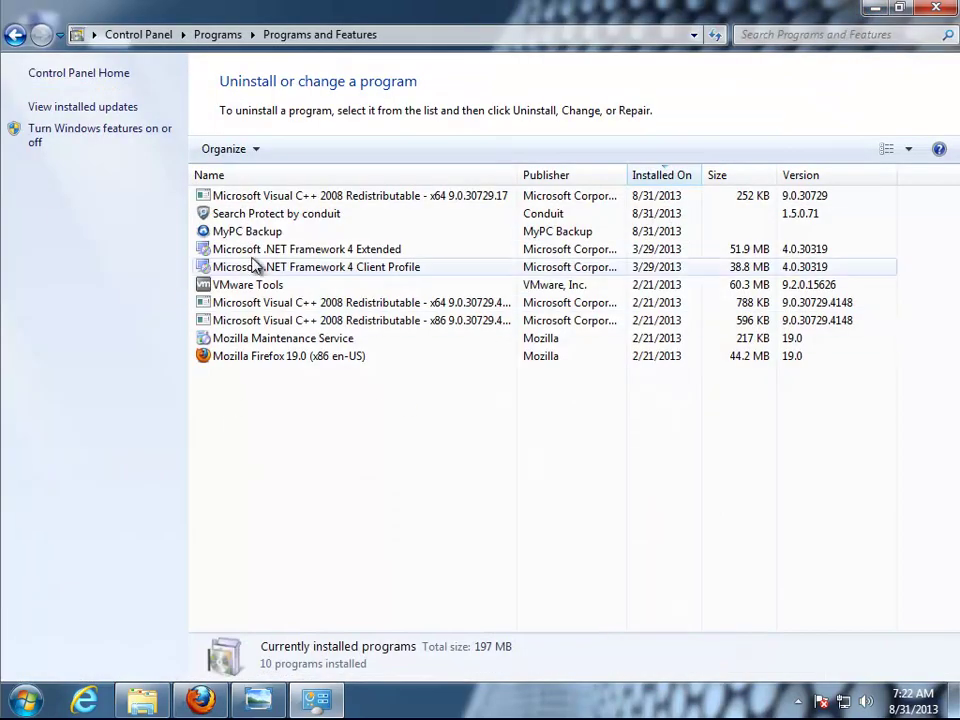
Uninstall Microsoft Visual C++ 2008 Redistributable - x64 9.0.30729.17, allowing vc_red.msi to make changes, and refresh the program list.
{"action": "left_click", "coordinate": [333, 199]}
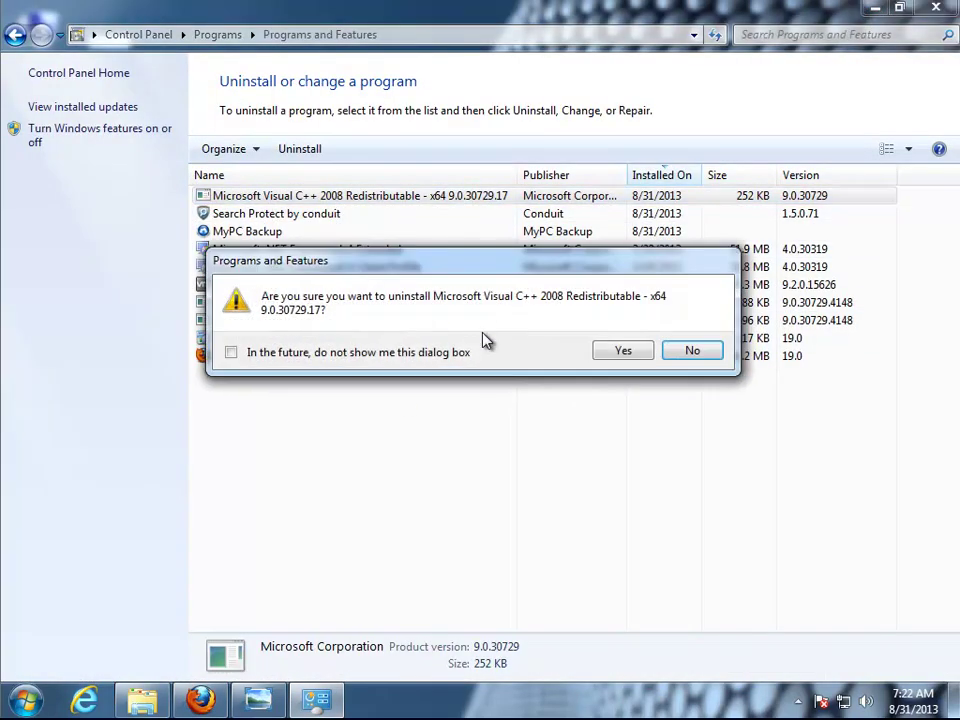
{"action": "left_click", "coordinate": [616, 350]}
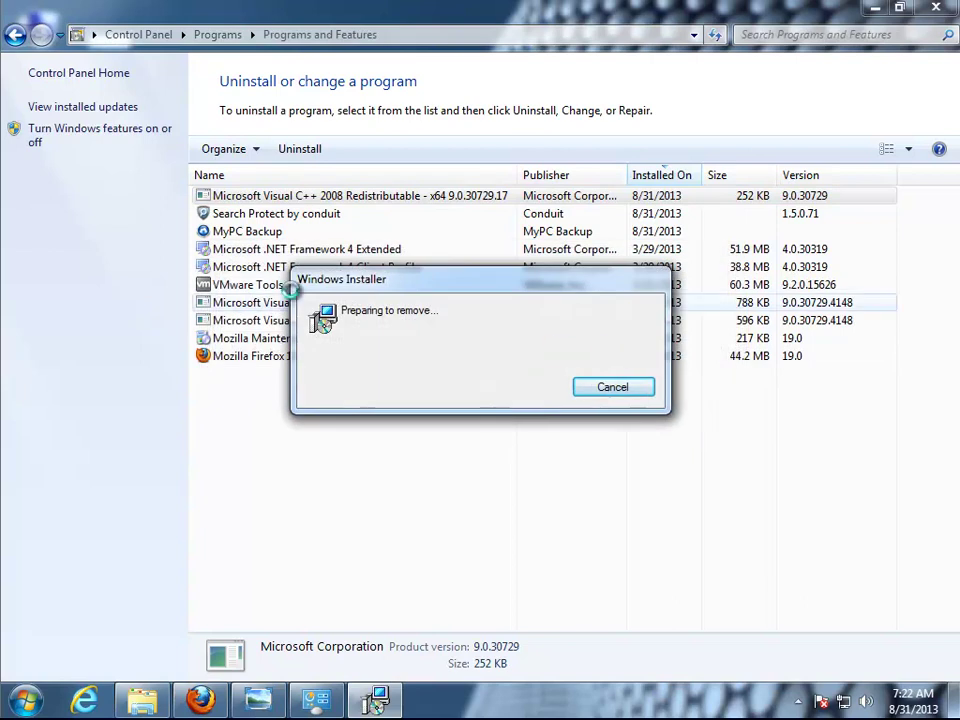
{"action": "left_click_drag", "start_coordinate": [484, 291], "coordinate": [414, 264]}
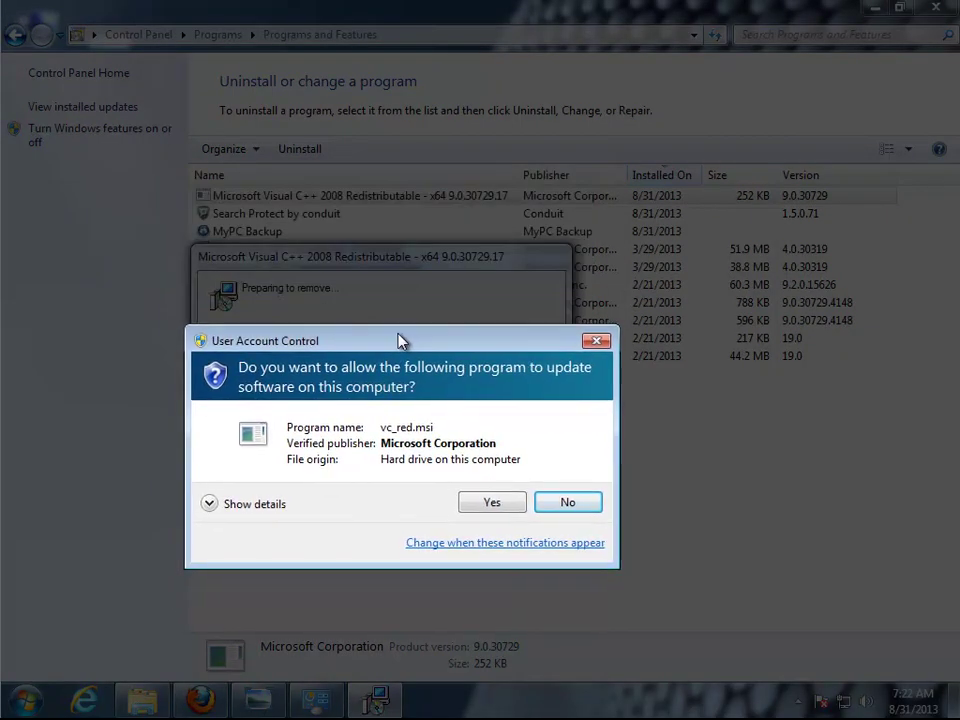
{"action": "left_click", "coordinate": [236, 506]}
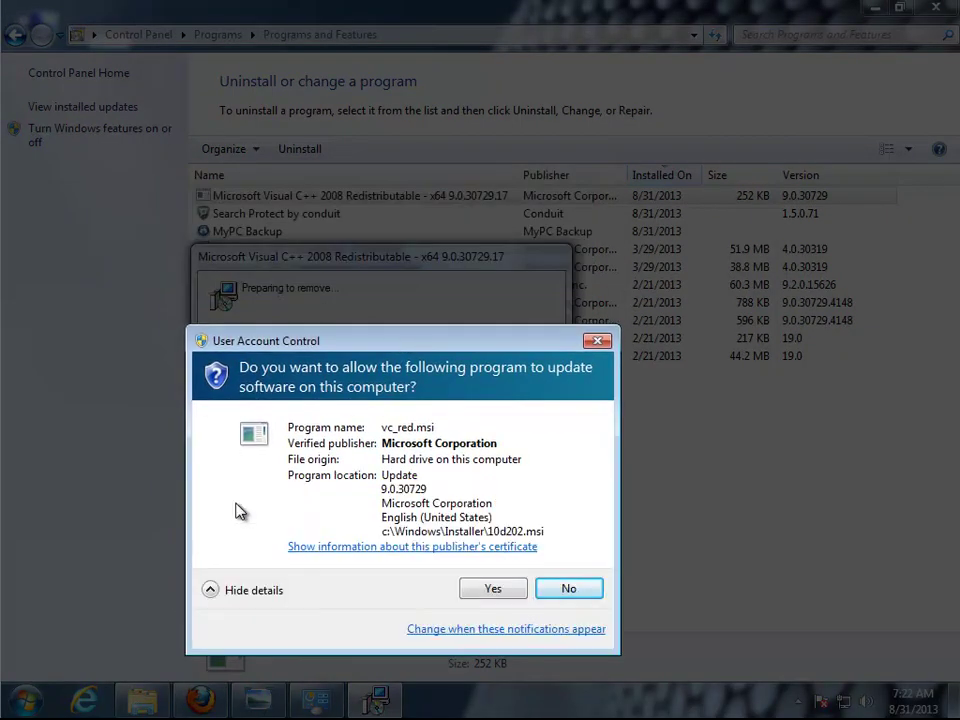
{"action": "left_click", "coordinate": [495, 588]}
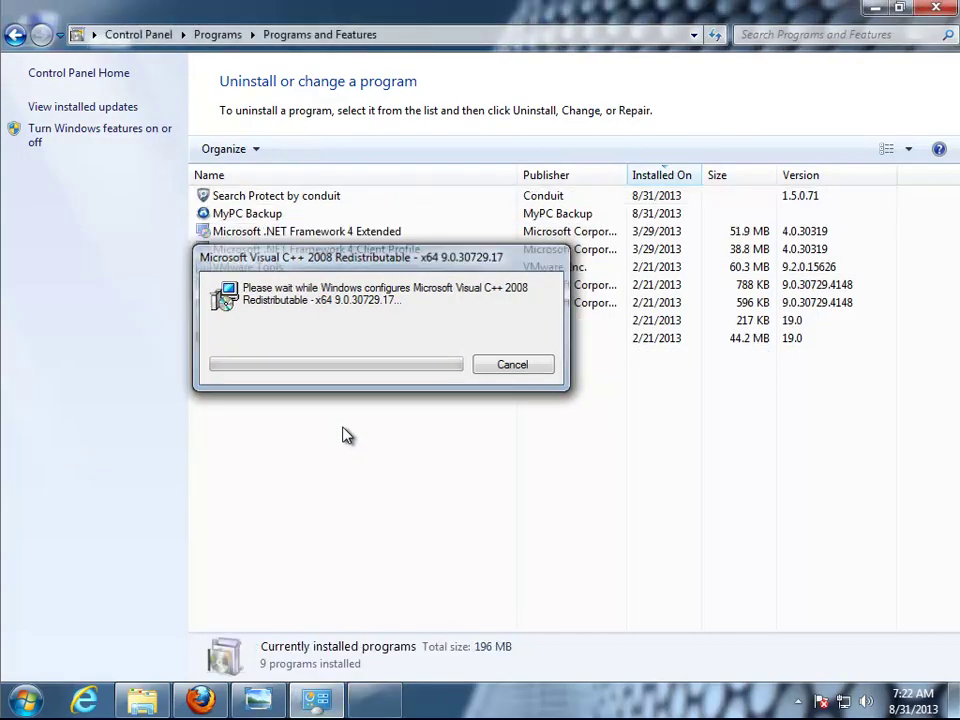
{"action": "right_click", "coordinate": [340, 425]}
{"action": "left_click", "coordinate": [398, 490]}
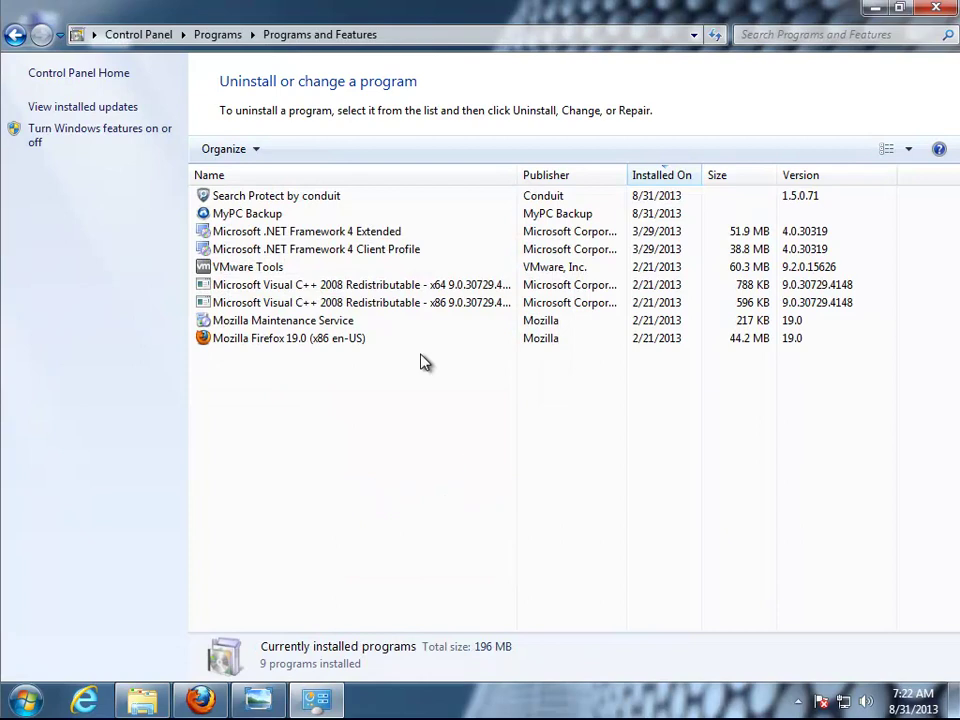
Uninstall Search Protect by conduit and refresh the list of installed programs.
{"action": "double_click", "coordinate": [273, 199]}
{"action": "right_click", "coordinate": [415, 383]}
{"action": "left_click", "coordinate": [444, 455]}
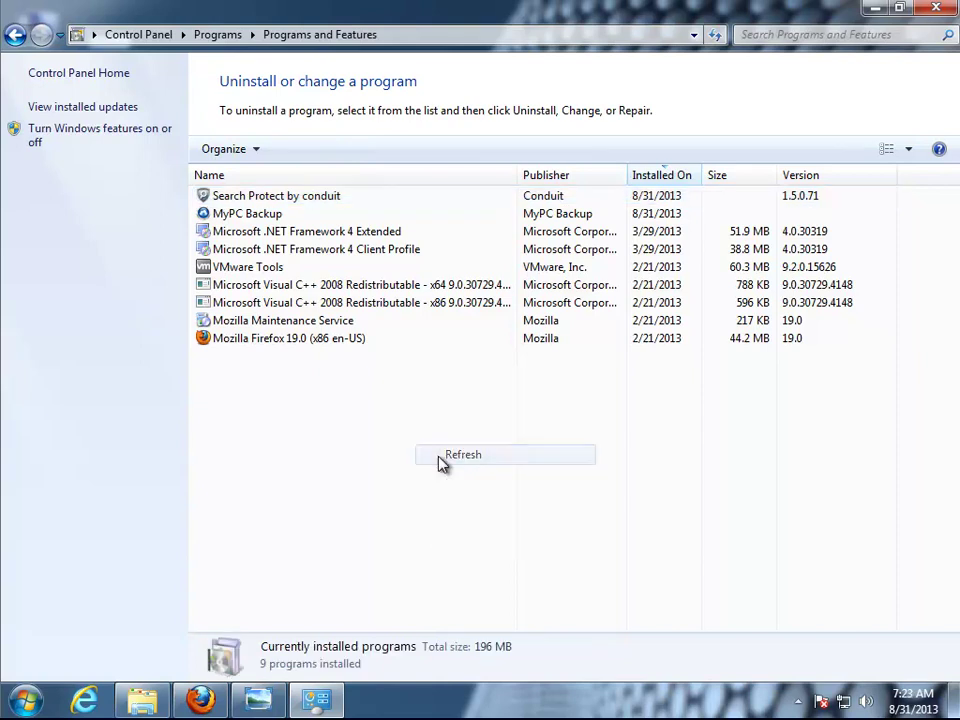
Start Task Manager and show its running processes full screen with a wider Description column.
{"action": "right_click", "coordinate": [358, 703]}
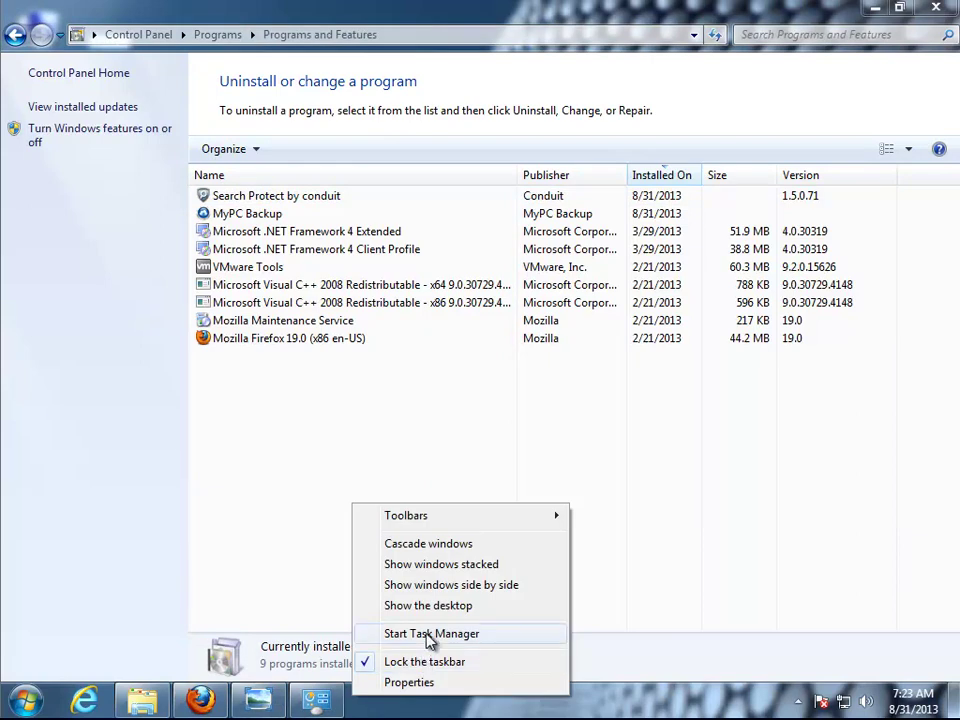
{"action": "left_click", "coordinate": [431, 633]}
{"action": "left_click", "coordinate": [110, 72]}
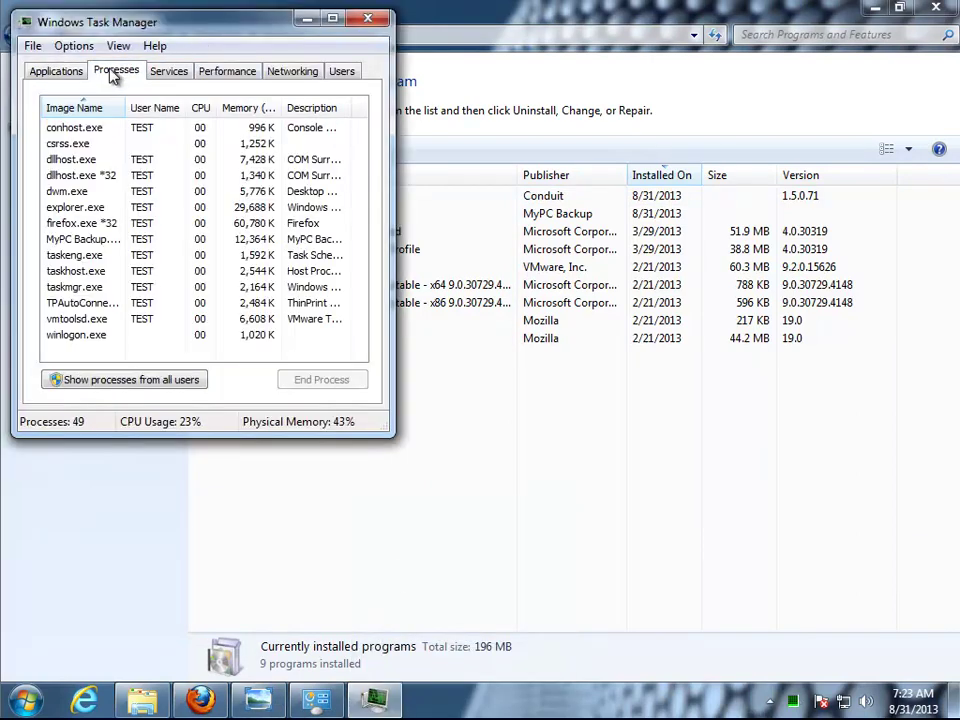
{"action": "left_click", "coordinate": [333, 18]}
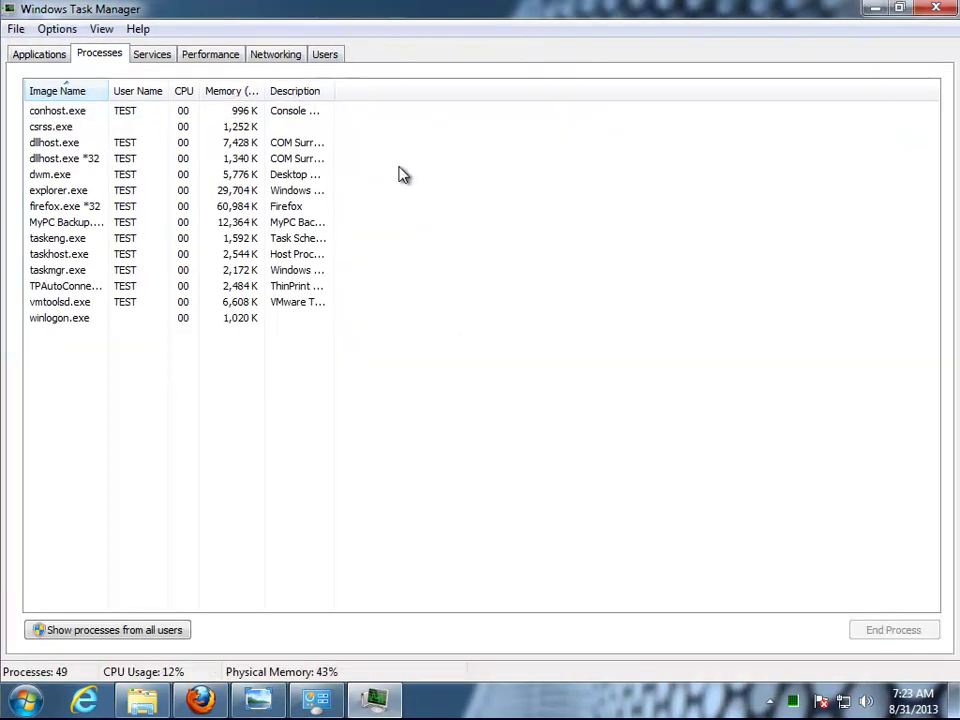
{"action": "left_click_drag", "start_coordinate": [332, 85], "coordinate": [479, 94]}
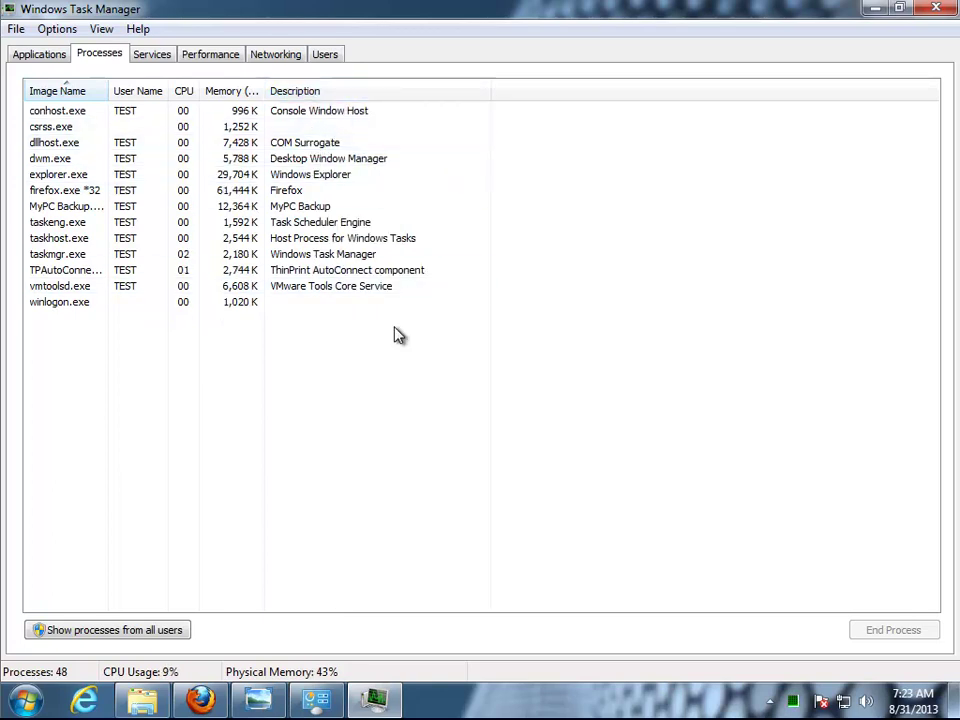
Switch back to Programs and Features, refresh the list, and uninstall MyPC Backup without accepting the free 1GB offer.
{"action": "left_click", "coordinate": [317, 700]}
{"action": "right_click", "coordinate": [292, 386]}
{"action": "left_click", "coordinate": [341, 456]}
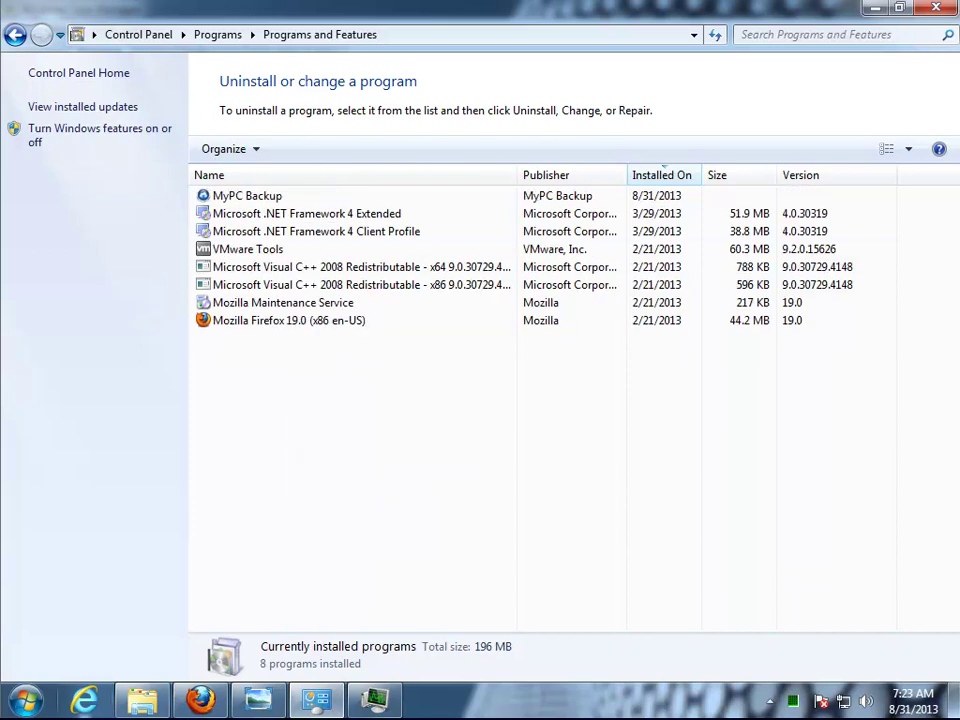
{"action": "left_click", "coordinate": [284, 197]}
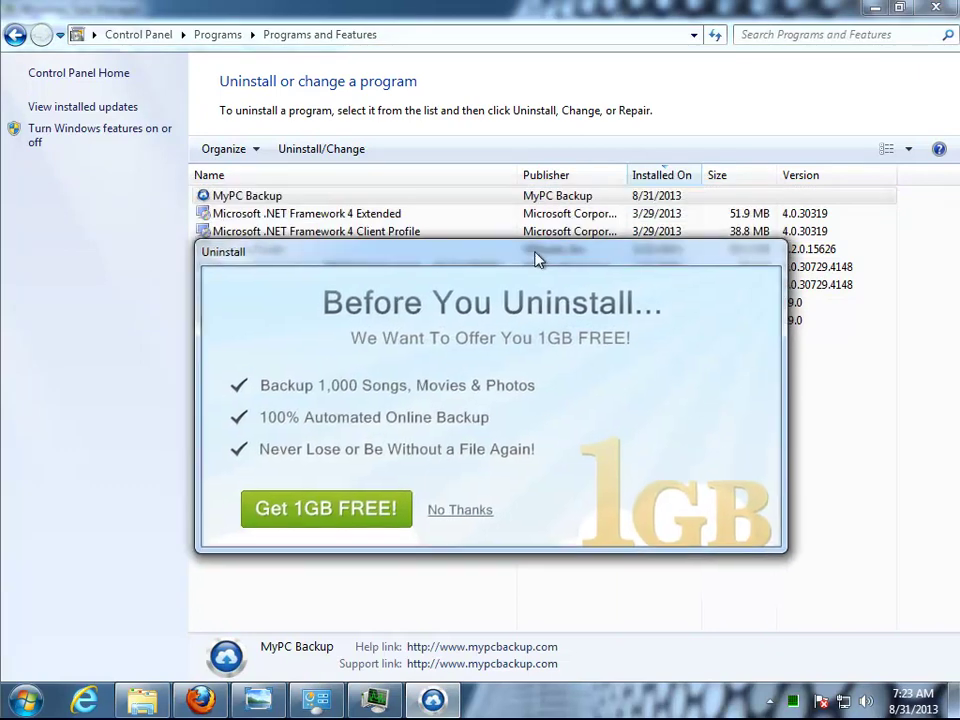
{"action": "left_click", "coordinate": [453, 478]}
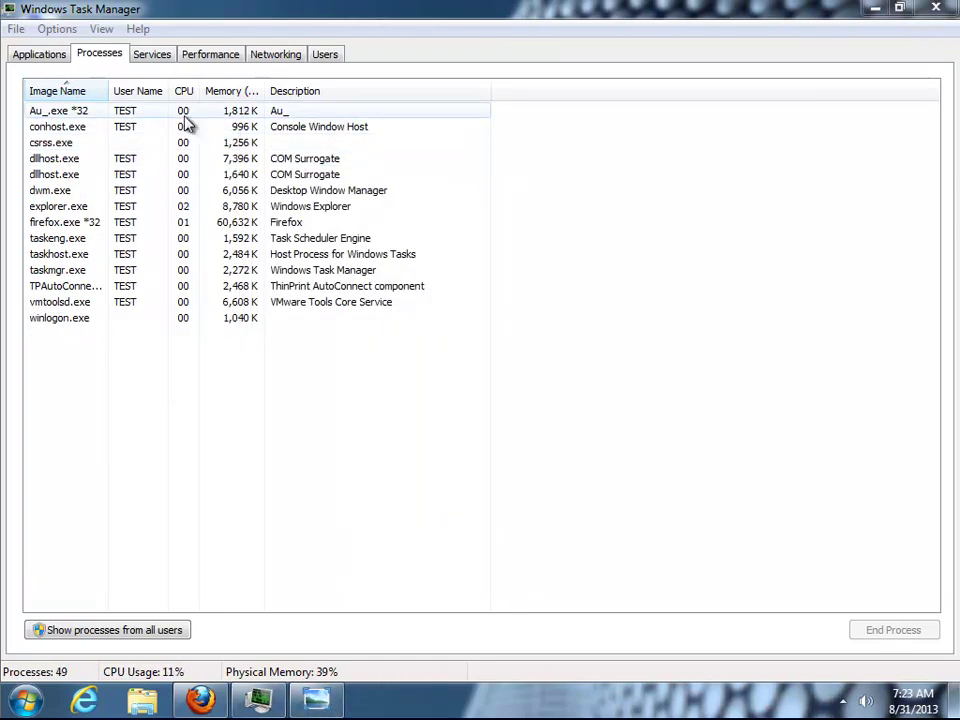
Open the file location of the Au_.exe process and examine the file's general and detailed properties.
{"action": "right_click", "coordinate": [79, 112]}
{"action": "left_click", "coordinate": [161, 121]}
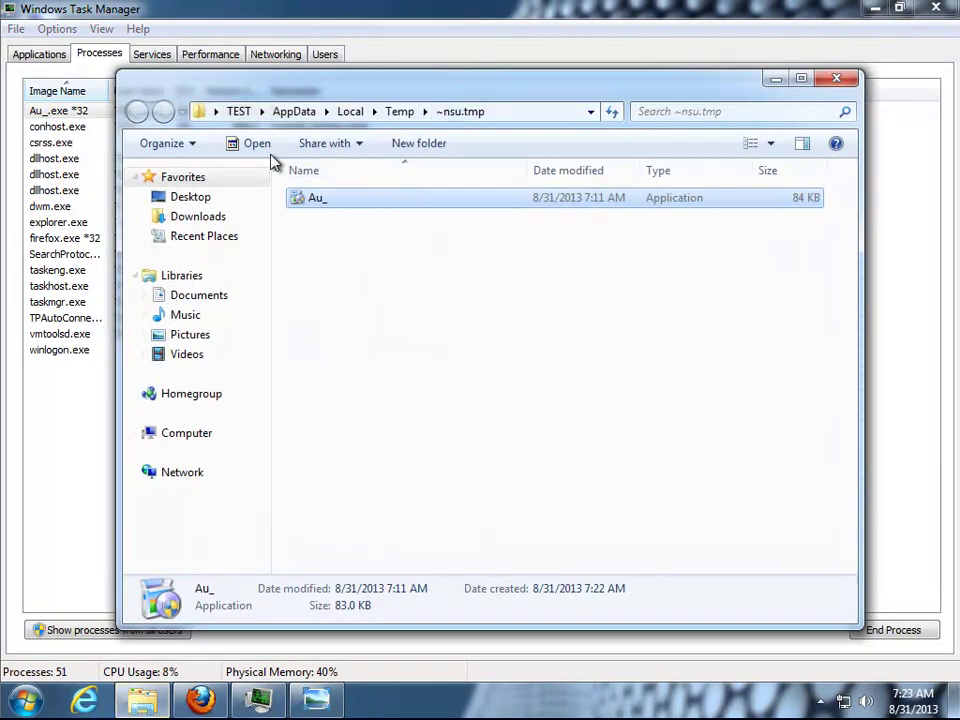
{"action": "right_click", "coordinate": [300, 203]}
{"action": "left_click", "coordinate": [369, 540]}
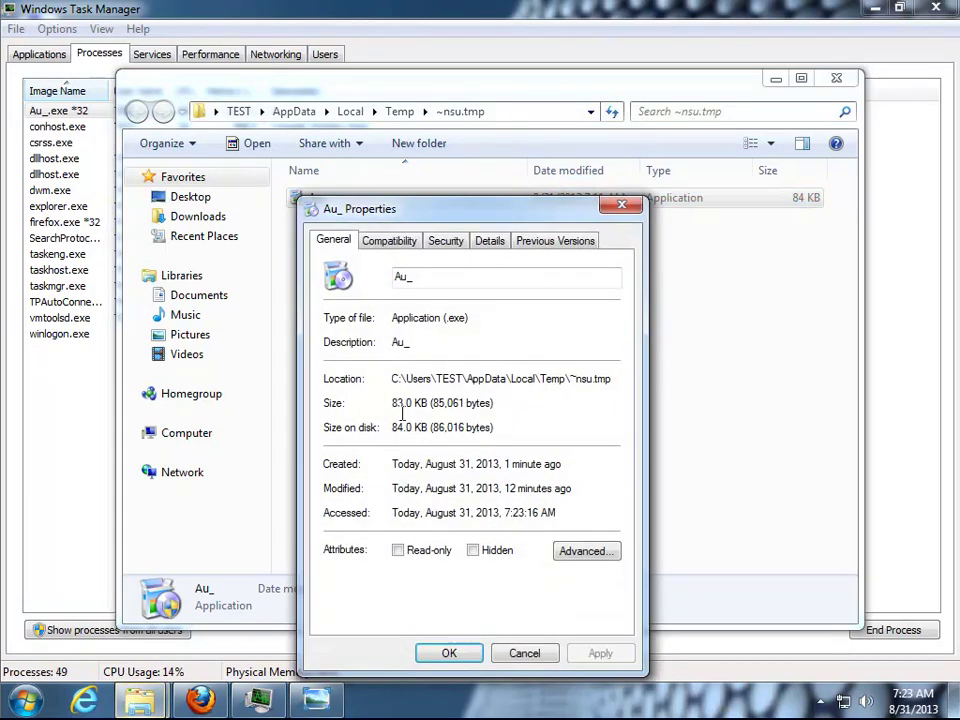
{"action": "double_click", "coordinate": [426, 342]}
{"action": "left_click", "coordinate": [490, 240]}
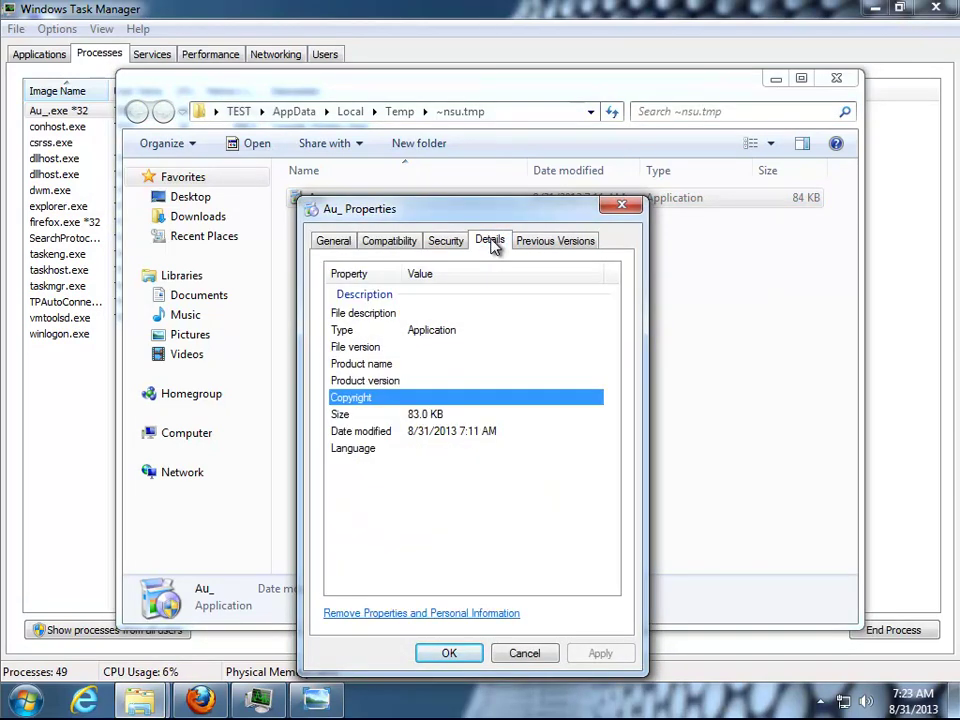
{"action": "left_click", "coordinate": [350, 333]}
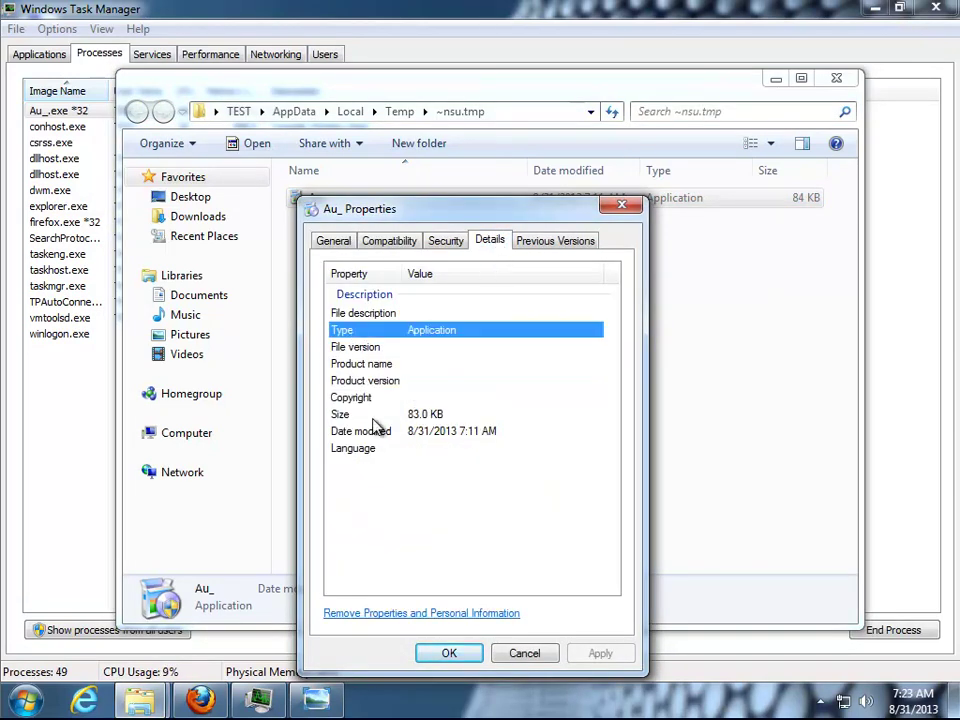
{"action": "left_click", "coordinate": [621, 208]}
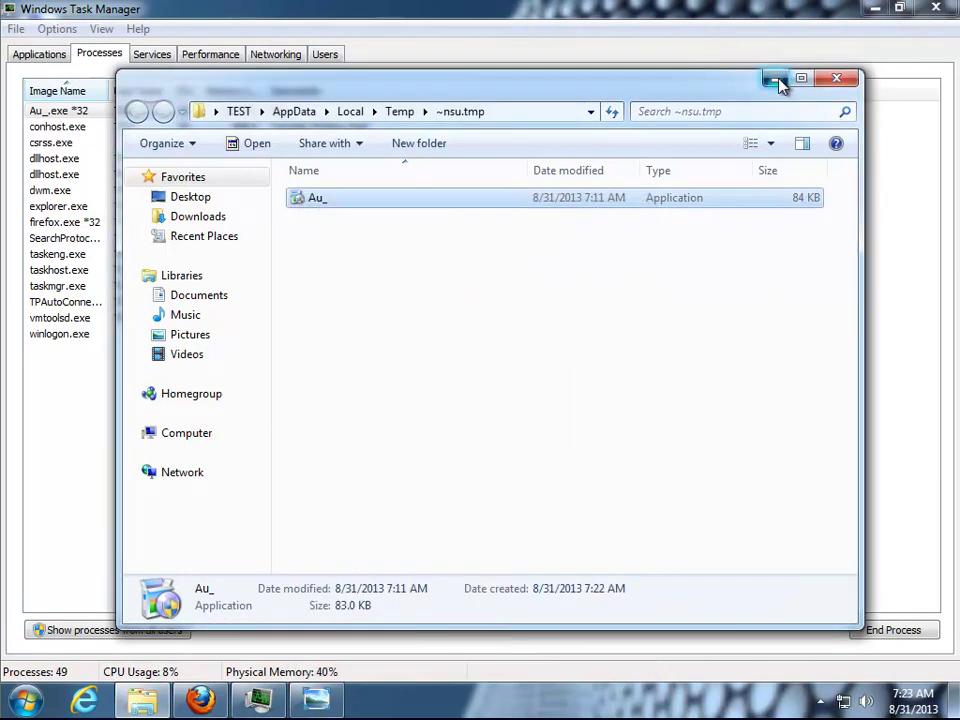
{"action": "left_click", "coordinate": [775, 79]}
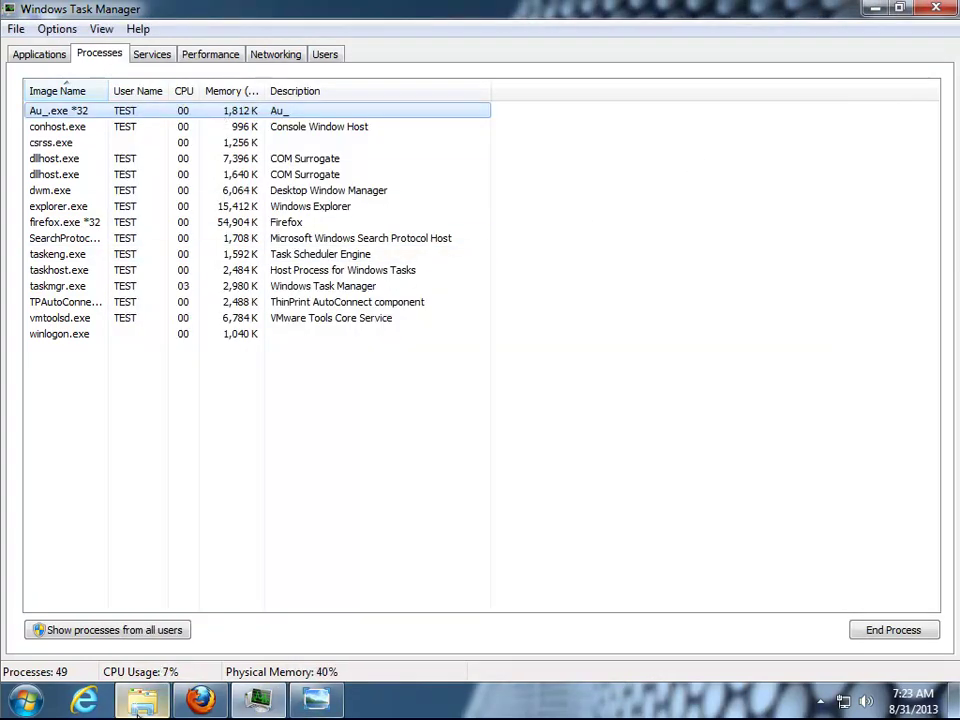
Check the open folder and Firefox windows, minimizing them to return to Task Manager.
{"action": "left_click", "coordinate": [143, 702]}
{"action": "left_click", "coordinate": [143, 702]}
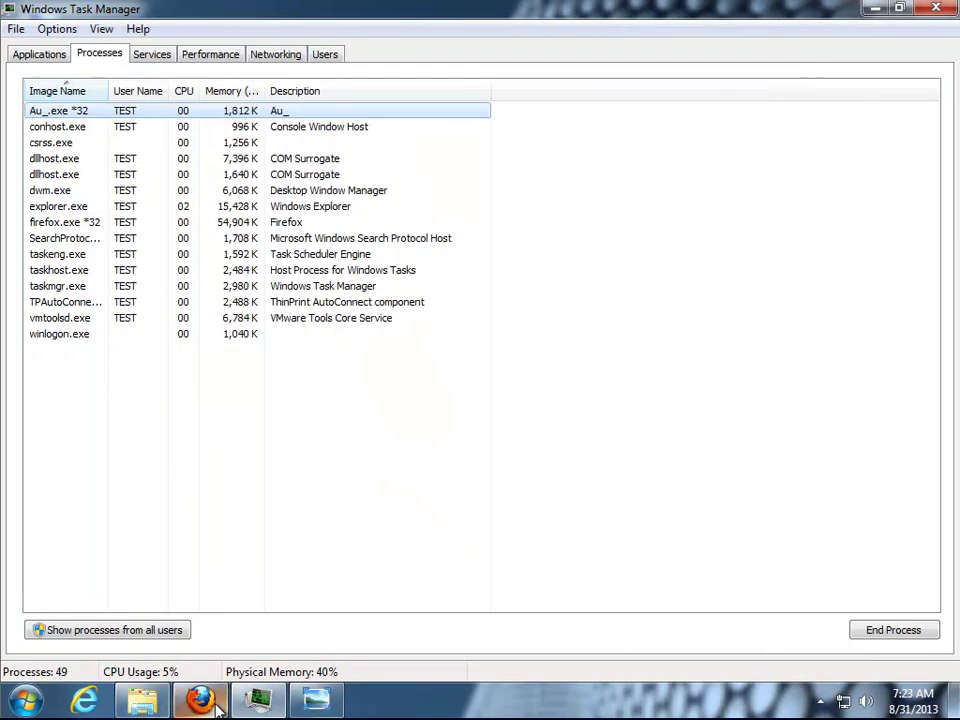
{"action": "left_click", "coordinate": [201, 700]}
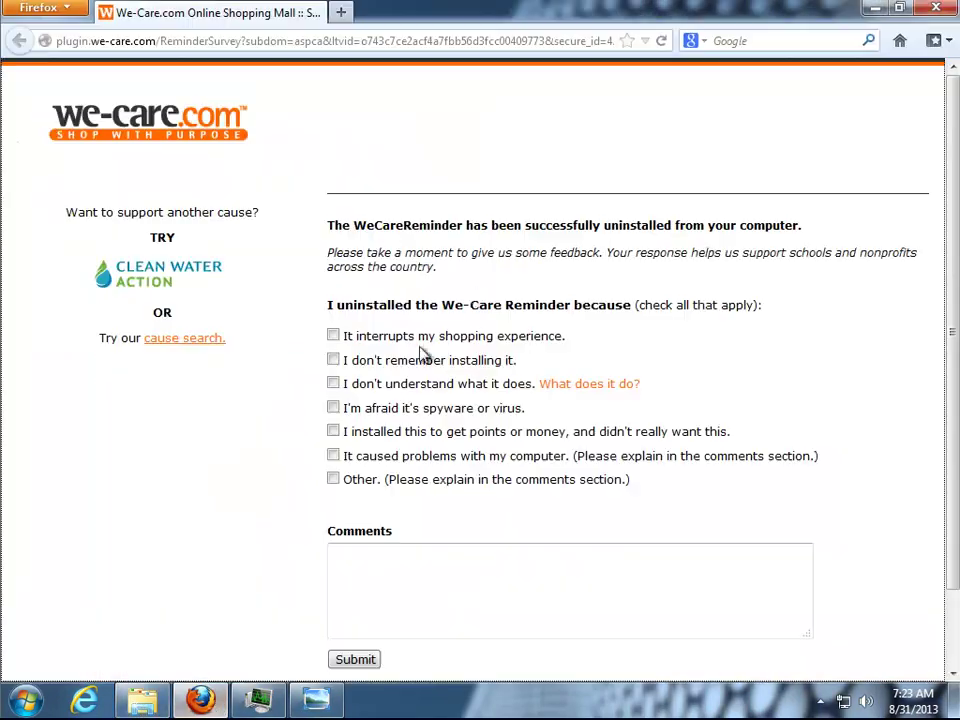
{"action": "left_click", "coordinate": [874, 9]}
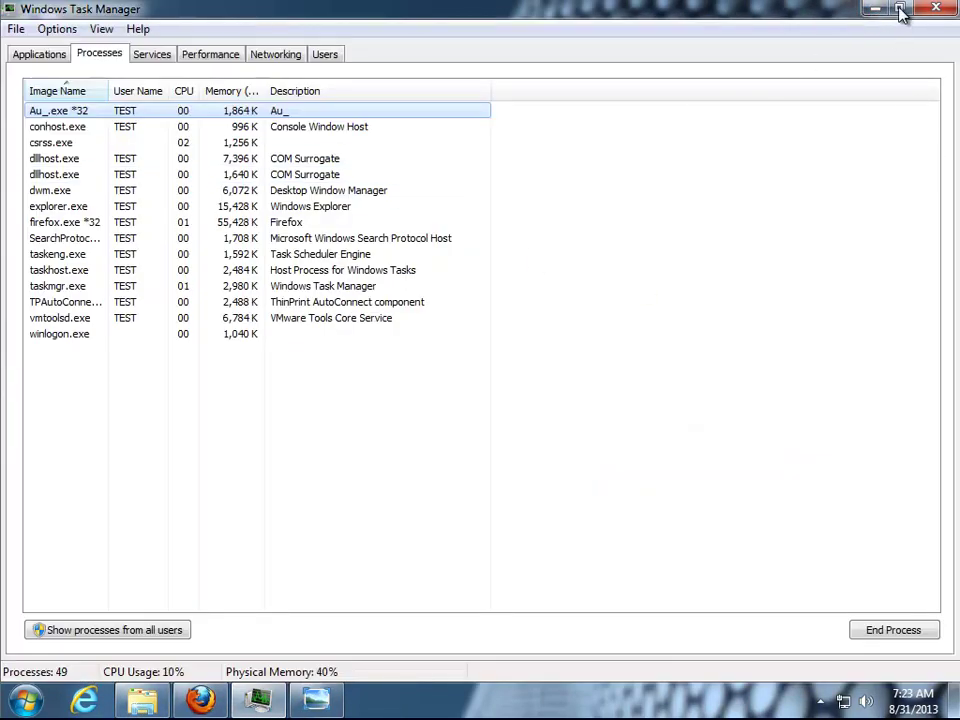
Dismiss the MyPC Backup uninstall confirmation and recheck the running processes in a full-screen Task Manager before minimizing it.
{"action": "left_click", "coordinate": [899, 9]}
{"action": "left_click", "coordinate": [585, 330]}
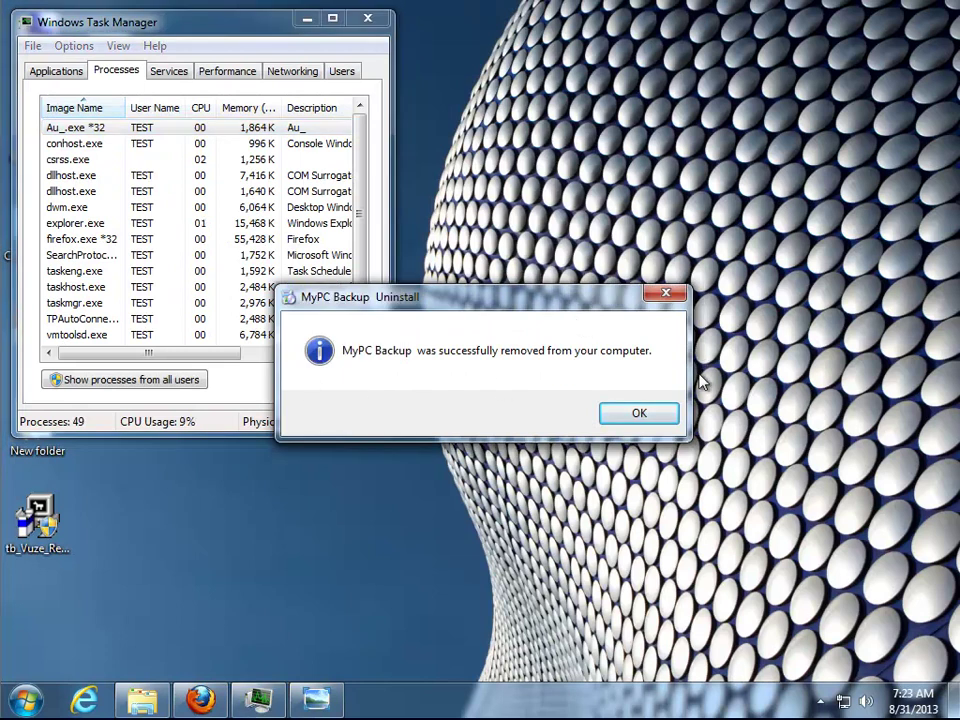
{"action": "left_click", "coordinate": [656, 413]}
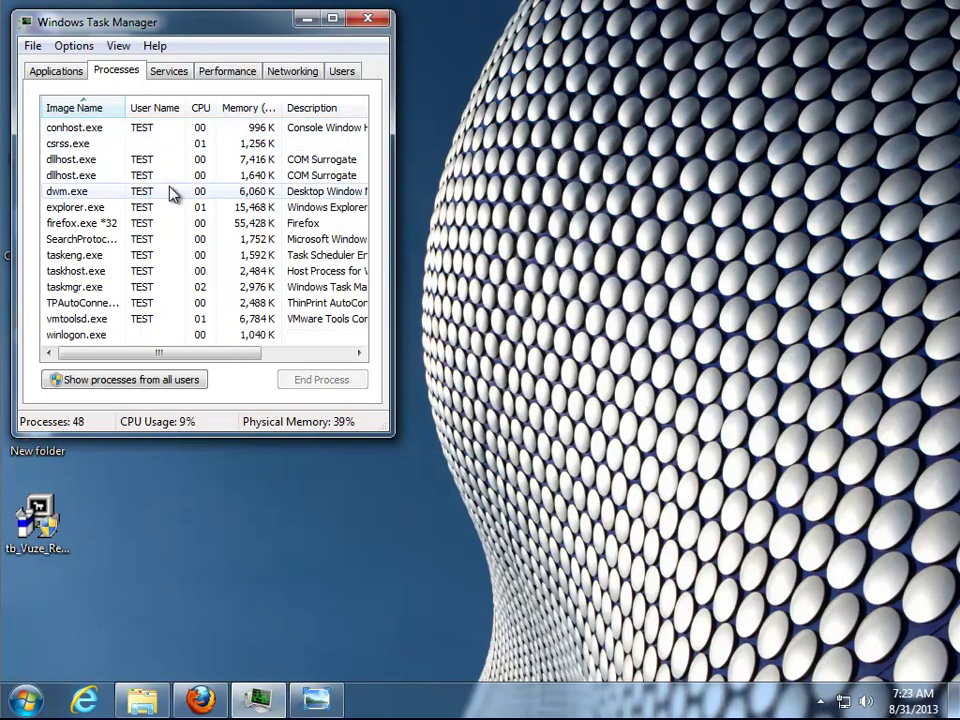
{"action": "left_click", "coordinate": [330, 18]}
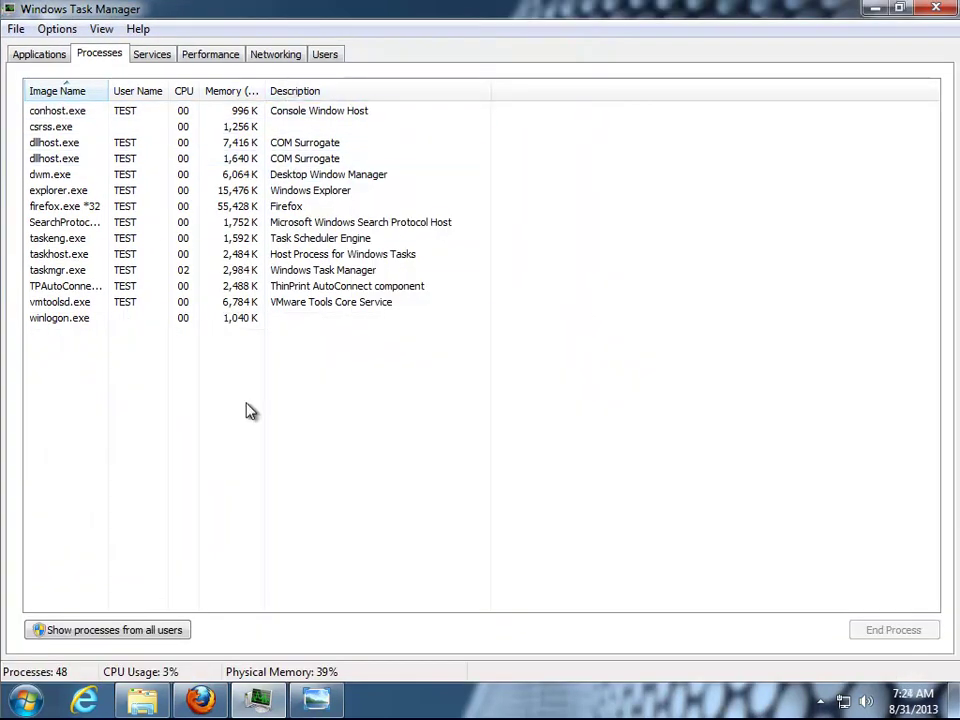
{"action": "left_click", "coordinate": [875, 8]}
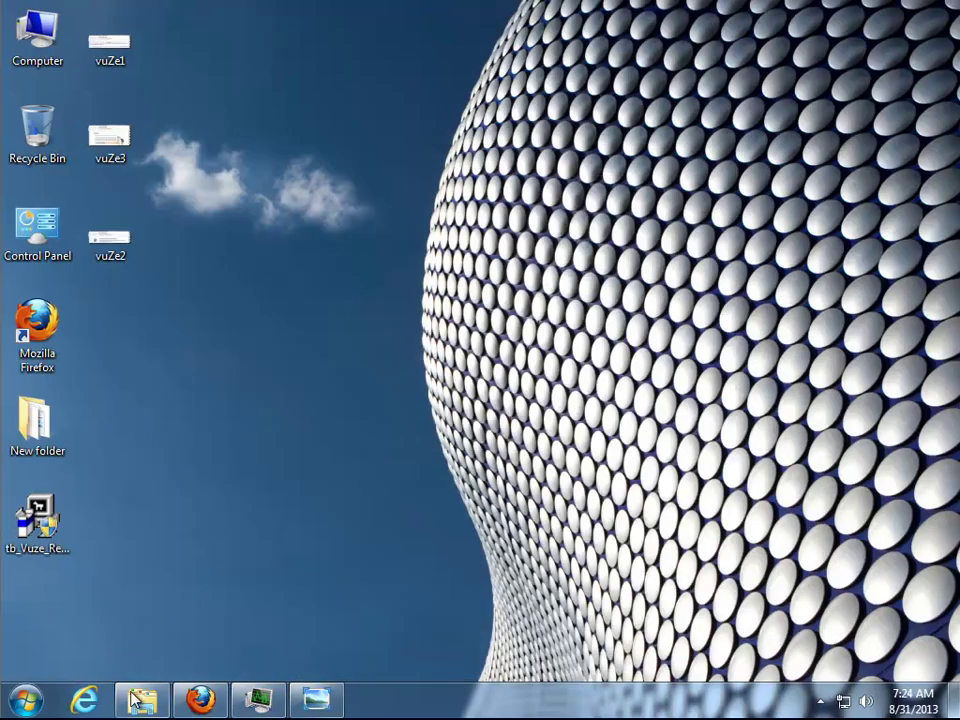
In Firefox, check the installed extensions and the General startup and home page options without changing them.
{"action": "left_click", "coordinate": [200, 700]}
{"action": "left_click", "coordinate": [38, 8]}
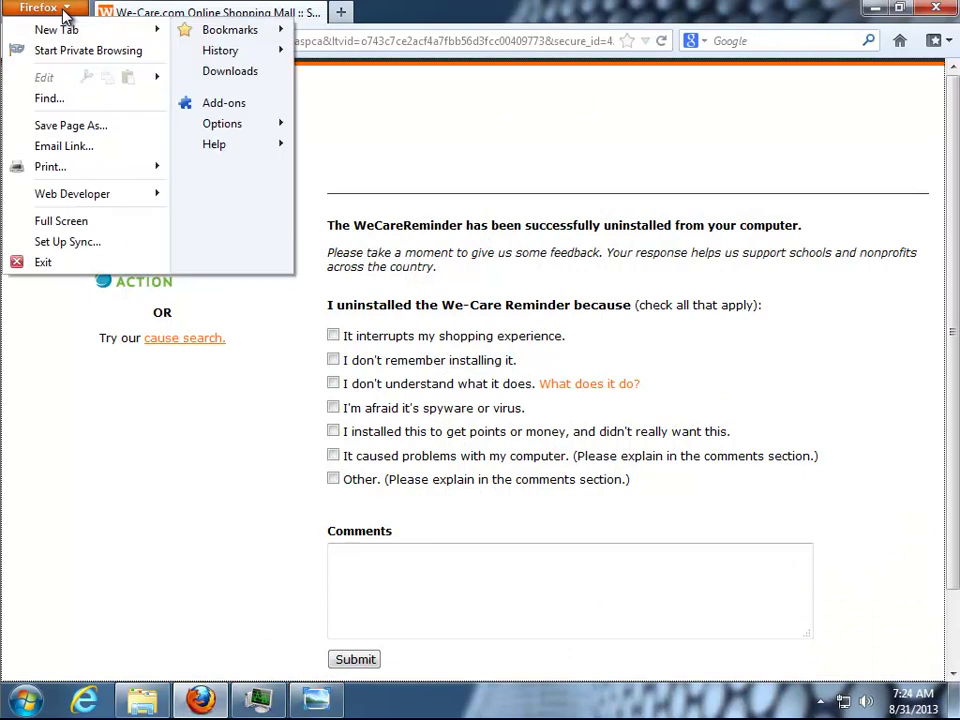
{"action": "left_click", "coordinate": [200, 101]}
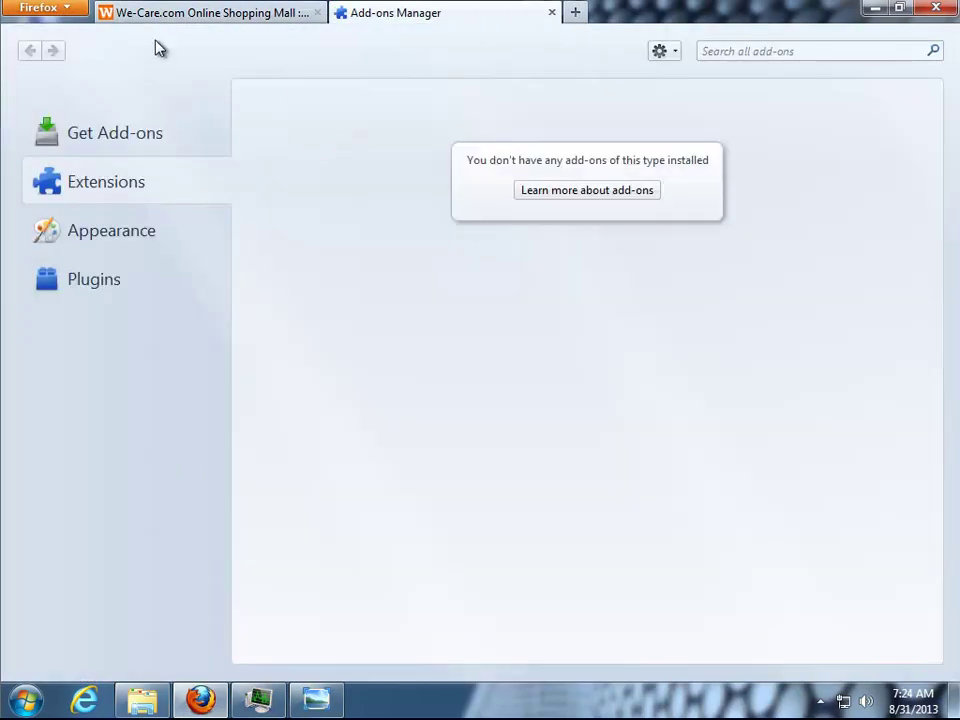
{"action": "left_click", "coordinate": [84, 12]}
{"action": "left_click", "coordinate": [248, 122]}
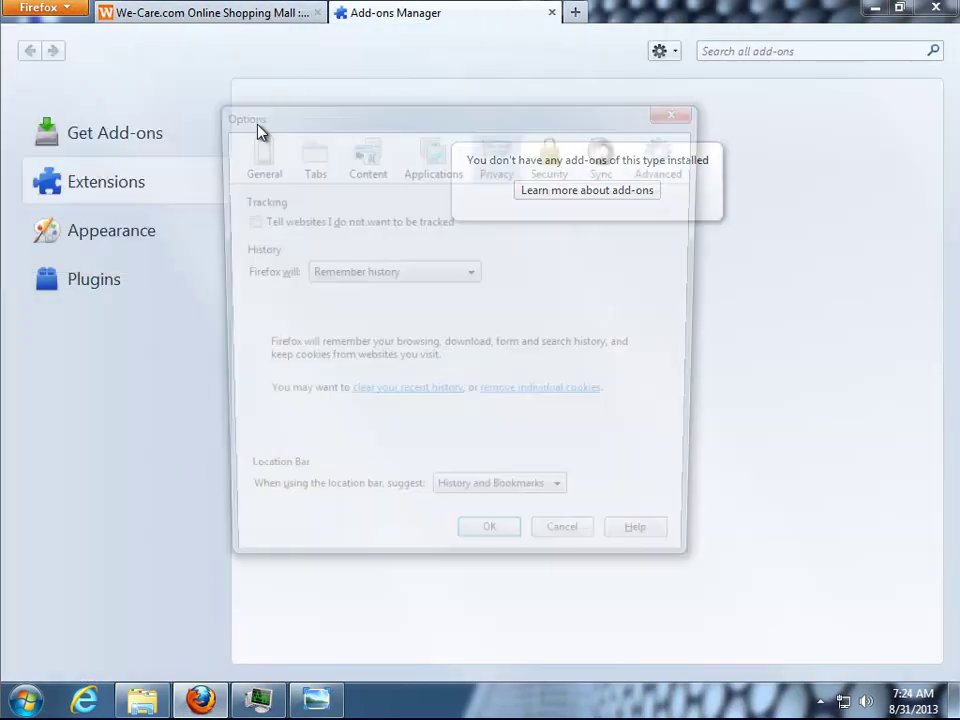
{"action": "left_click", "coordinate": [256, 160]}
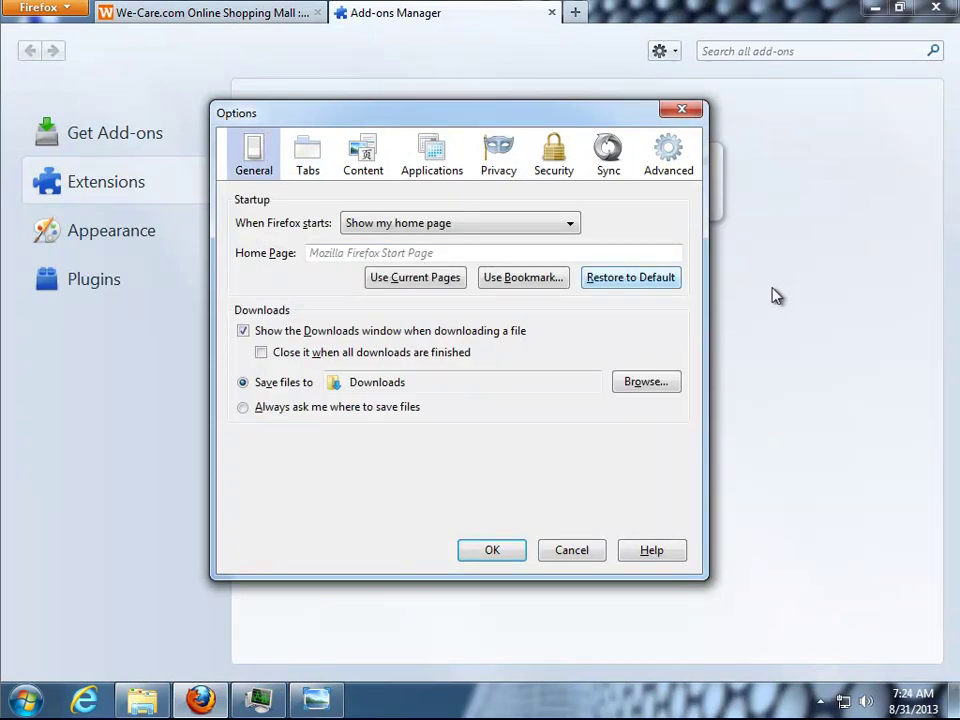
{"action": "left_click", "coordinate": [572, 552]}
In Internet Explorer, check the home page, toolbars and extensions, and search providers, closing the settings without changes.
{"action": "left_click", "coordinate": [84, 699]}
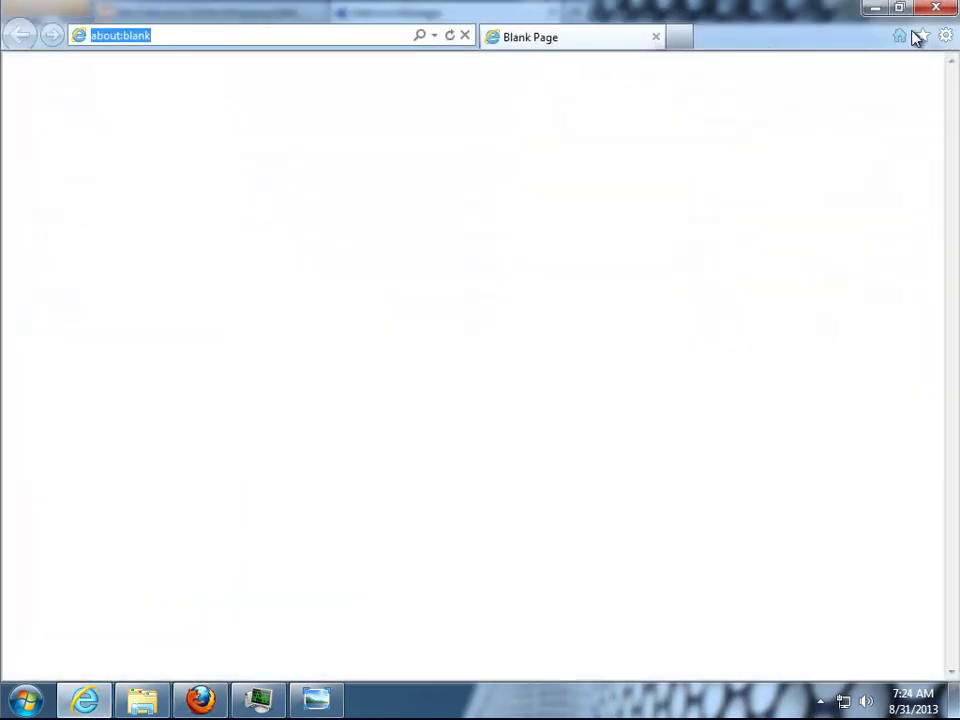
{"action": "left_click", "coordinate": [943, 35]}
{"action": "left_click", "coordinate": [831, 238]}
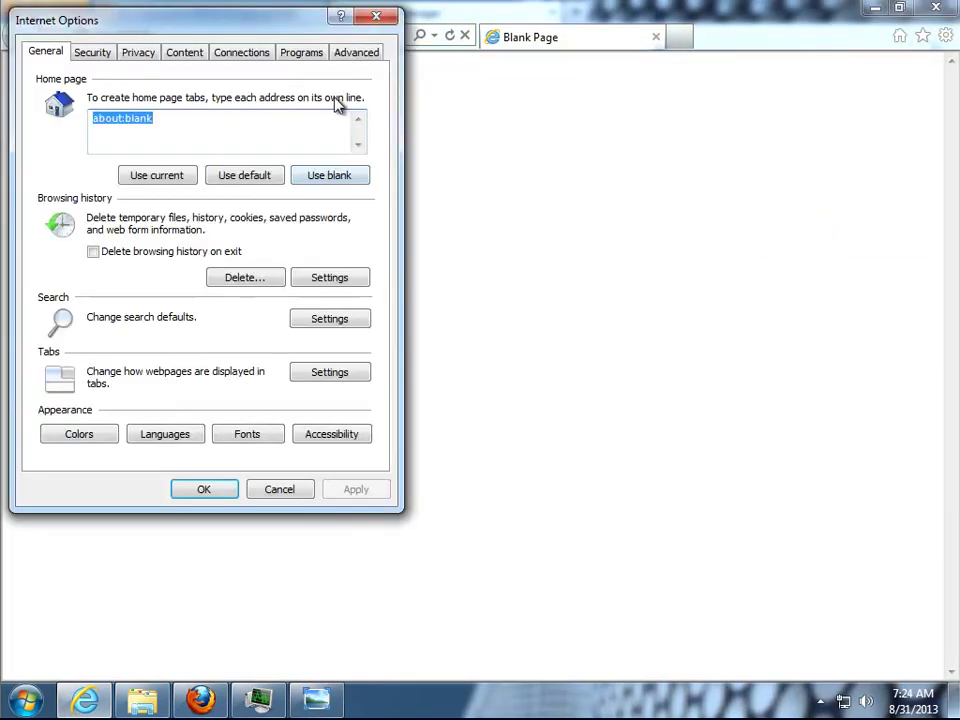
{"action": "left_click", "coordinate": [301, 53]}
{"action": "left_click", "coordinate": [370, 190]}
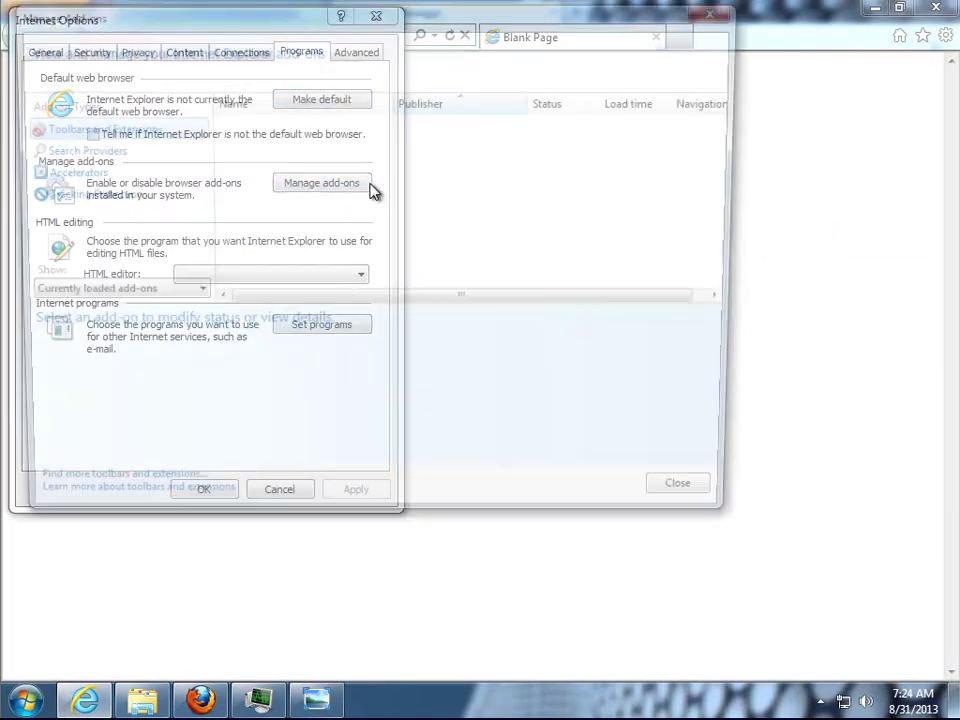
{"action": "left_click", "coordinate": [99, 151]}
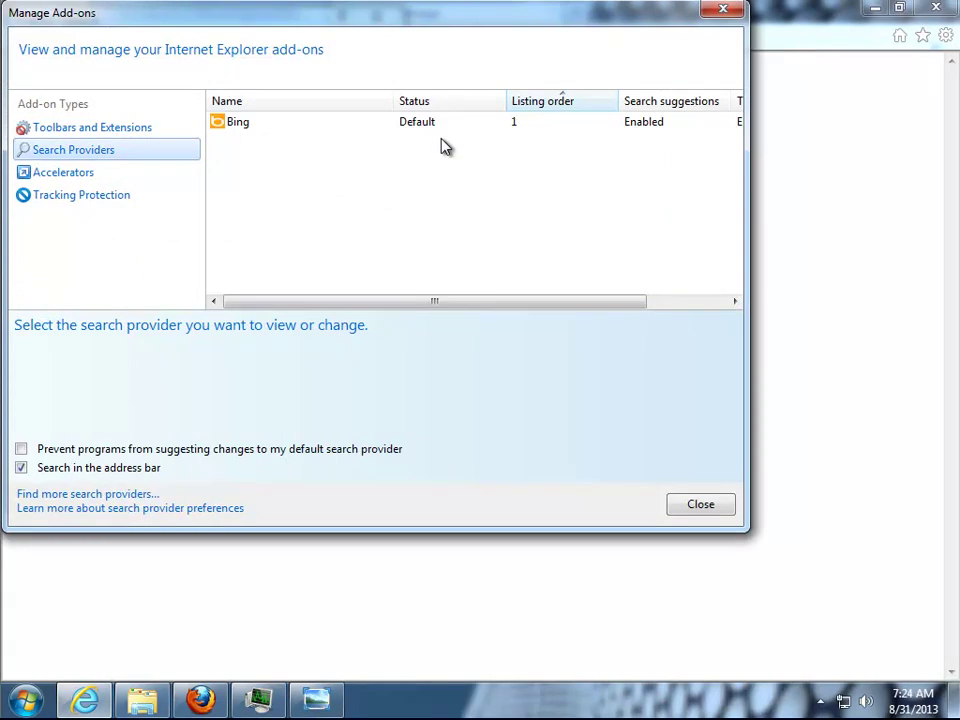
{"action": "left_click", "coordinate": [716, 510]}
{"action": "left_click", "coordinate": [298, 494]}
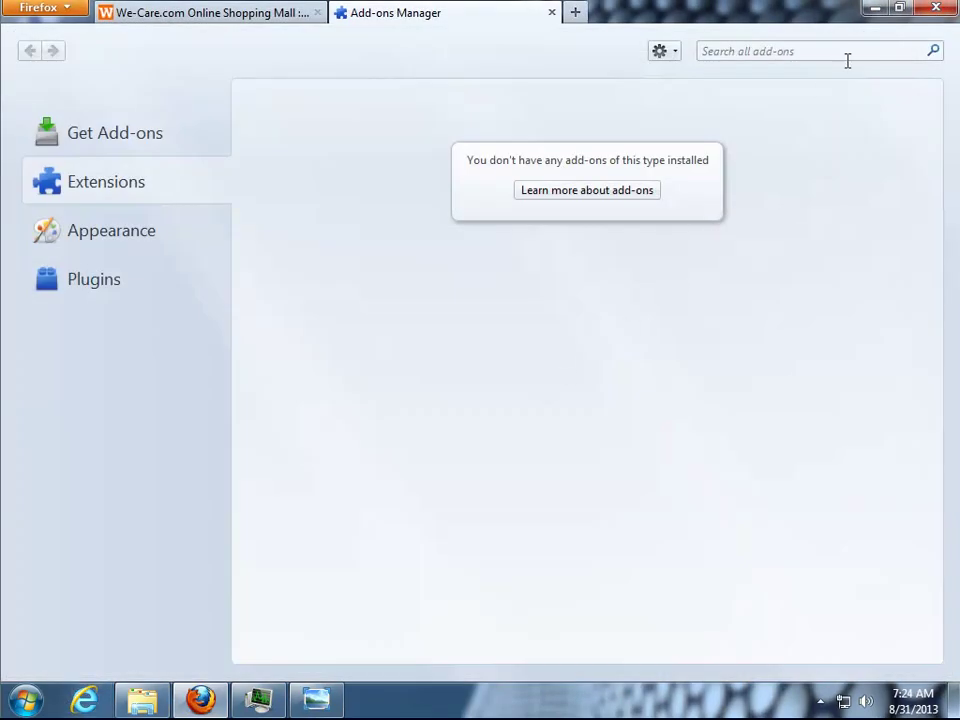
Minimize Firefox, view the Restart choice among the shutdown options without restarting, and refresh the desktop.
{"action": "left_click", "coordinate": [875, 8]}
{"action": "left_click", "coordinate": [26, 702]}
{"action": "left_click", "coordinate": [330, 652]}
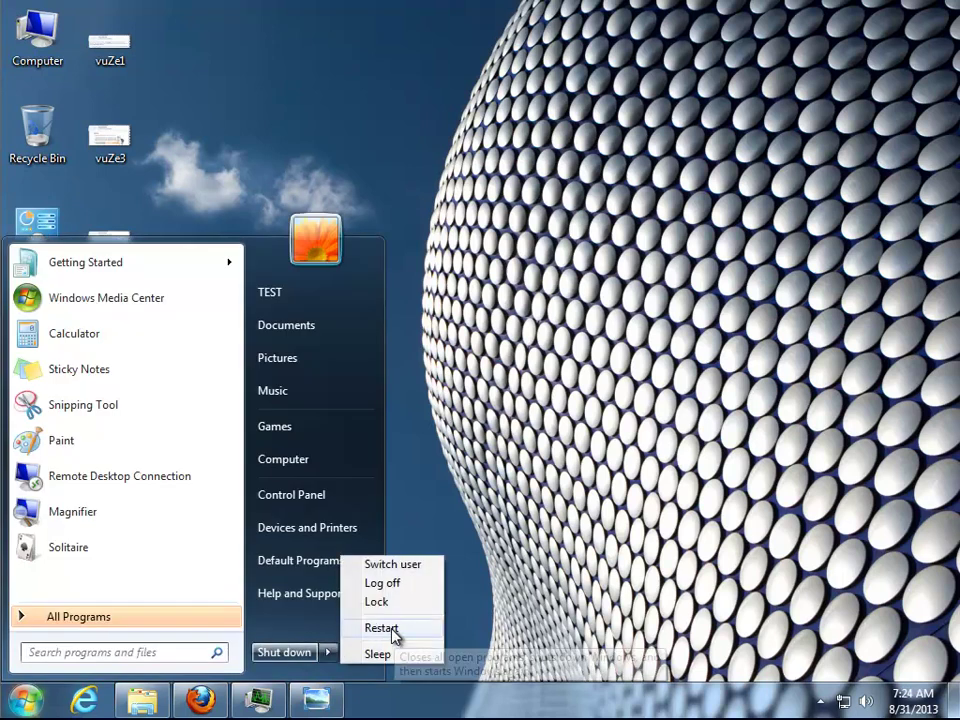
{"action": "right_click", "coordinate": [491, 260]}
{"action": "left_click", "coordinate": [515, 313]}
{"action": "right_click", "coordinate": [412, 232]}
{"action": "left_click", "coordinate": [441, 281]}
Open Computer full screen, search it for conduit, and minimize the search window.
{"action": "double_click", "coordinate": [38, 33]}
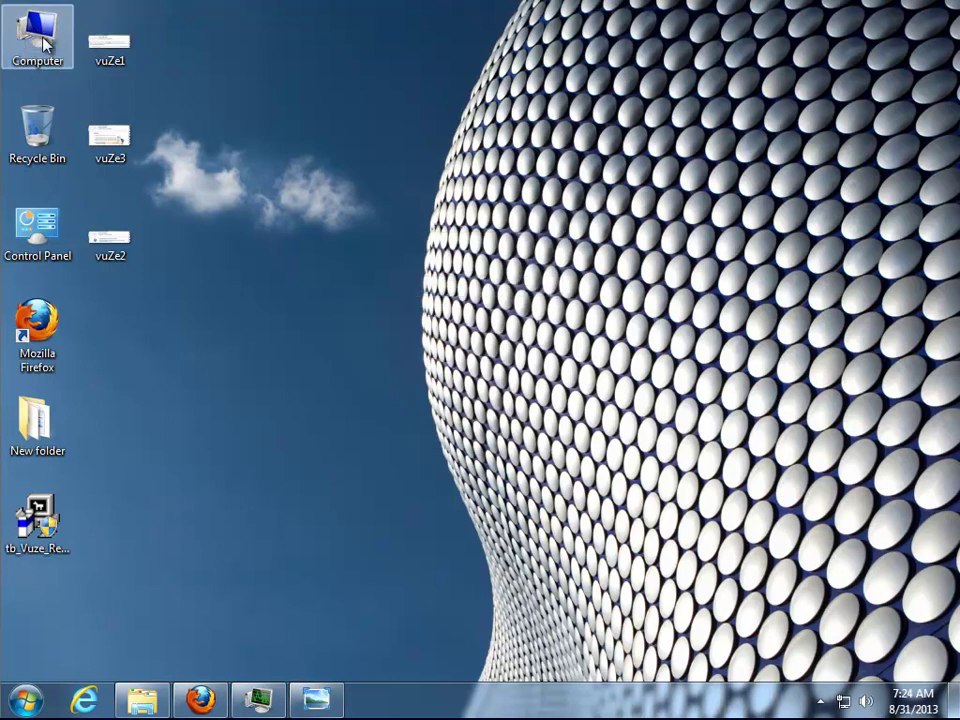
{"action": "double_click", "coordinate": [783, 101]}
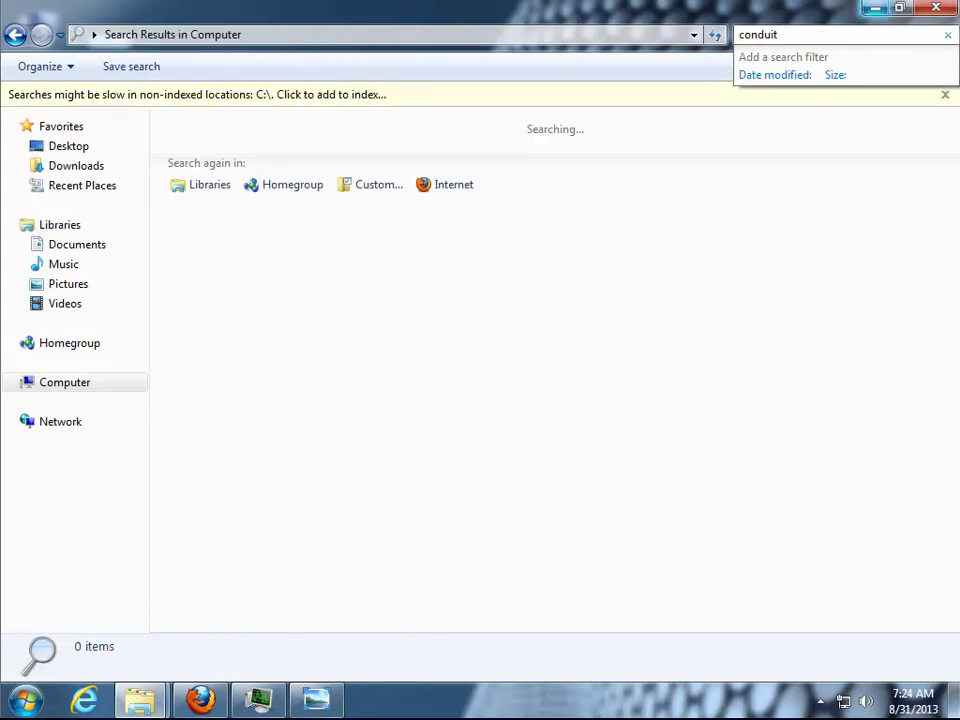
{"action": "left_click", "coordinate": [874, 8]}
View the vuZe1 screenshot and search the computer for vuze in a second Computer window, minimizing that window.
{"action": "double_click", "coordinate": [118, 48]}
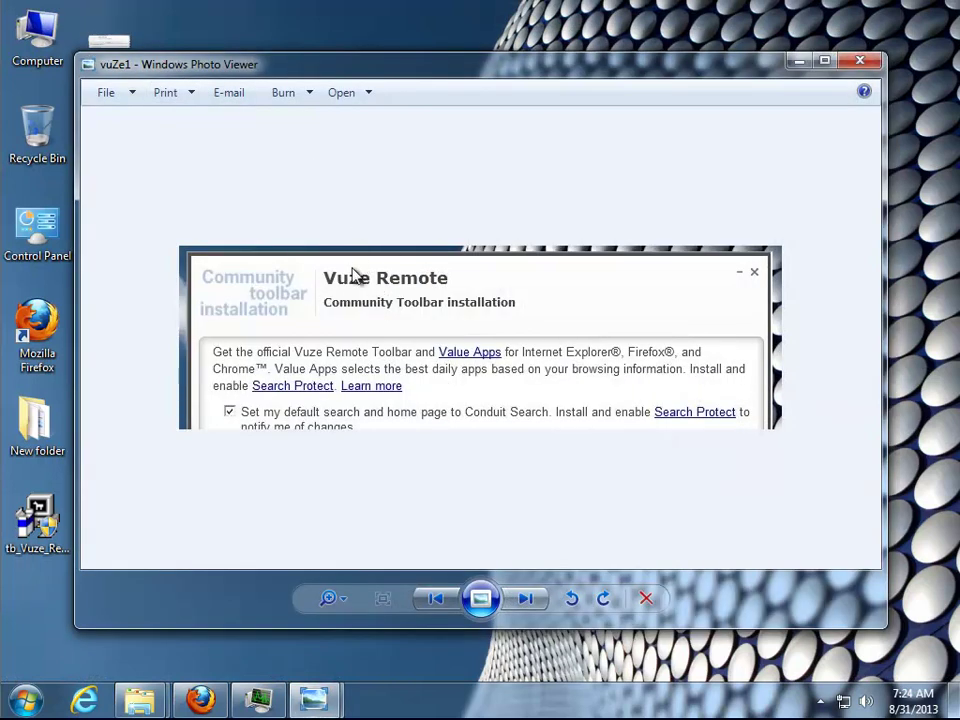
{"action": "double_click", "coordinate": [22, 44]}
{"action": "left_click", "coordinate": [724, 158]}
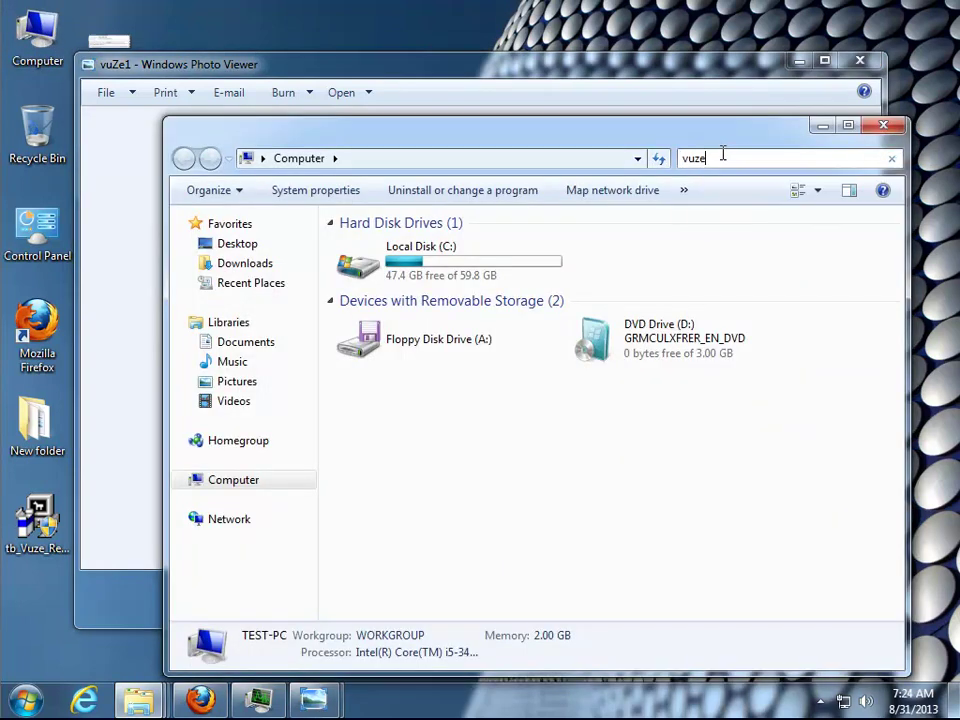
{"action": "left_click_drag", "start_coordinate": [729, 132], "coordinate": [688, 326]}
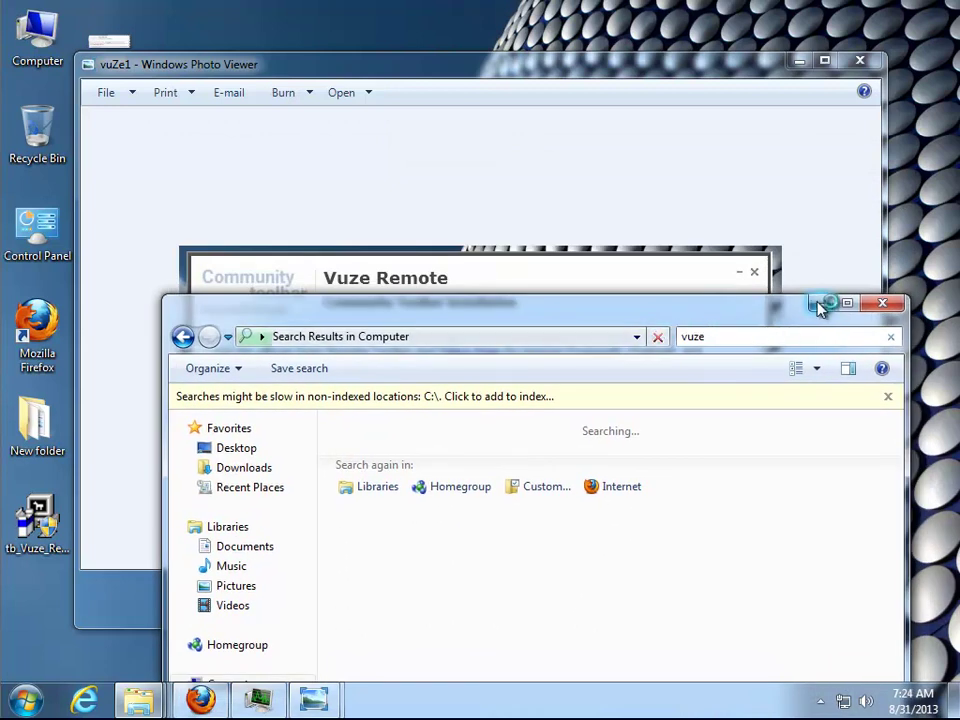
{"action": "left_click", "coordinate": [821, 304]}
Move on to the vuZe3 screenshot, and copy the name WeCareReminder from the We-Care uninstall page in Firefox.
{"action": "left_click", "coordinate": [530, 605]}
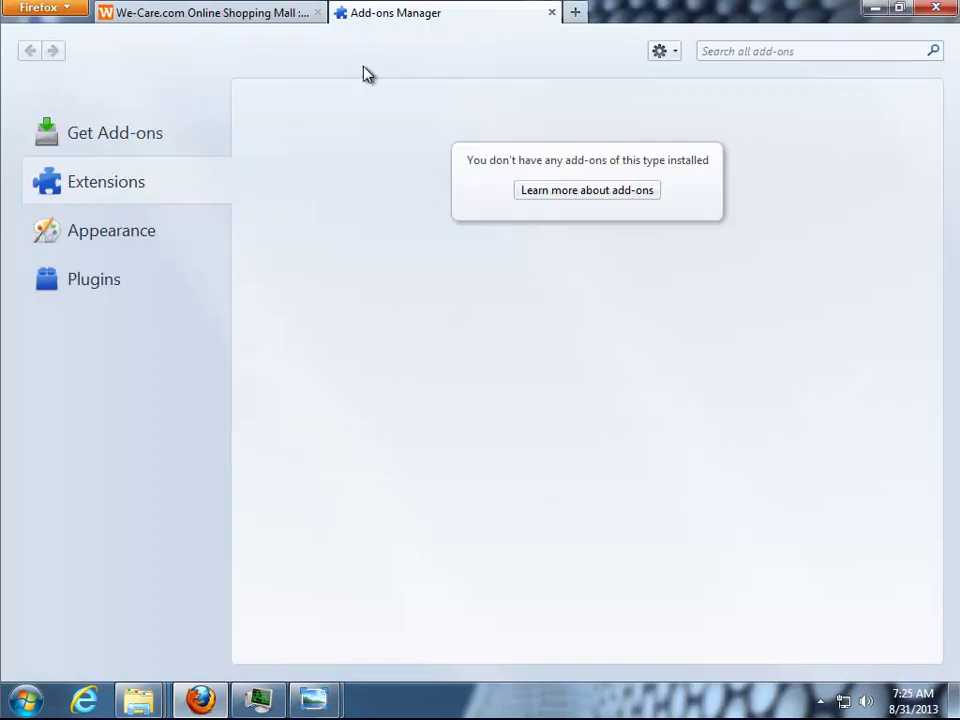
{"action": "left_click", "coordinate": [240, 13]}
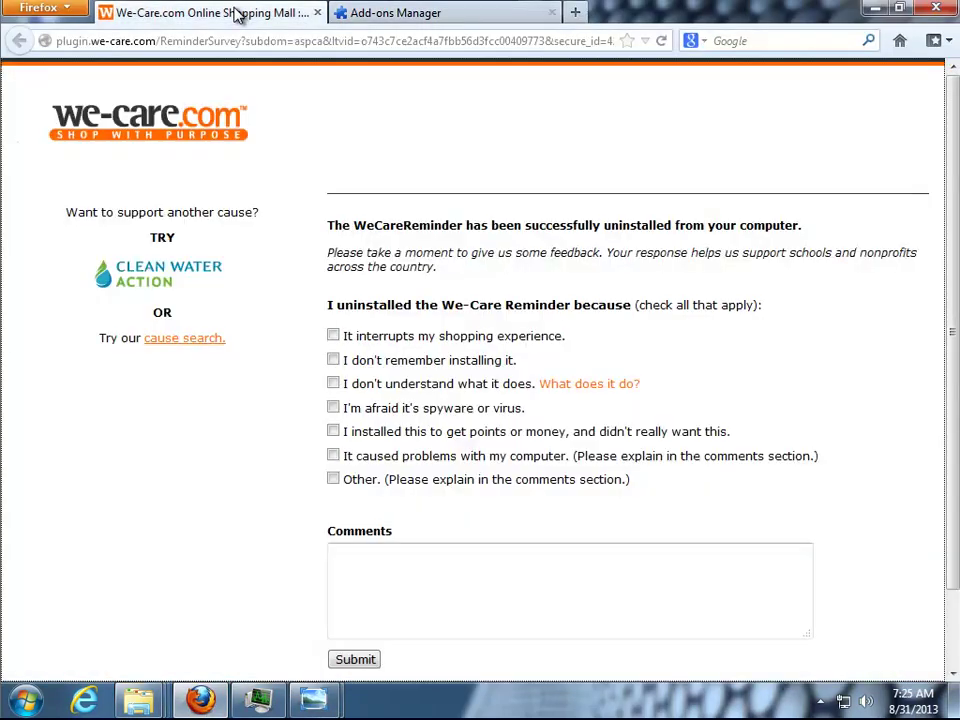
{"action": "double_click", "coordinate": [420, 224]}
{"action": "right_click", "coordinate": [420, 224]}
{"action": "left_click", "coordinate": [465, 238]}
{"action": "left_click", "coordinate": [875, 8]}
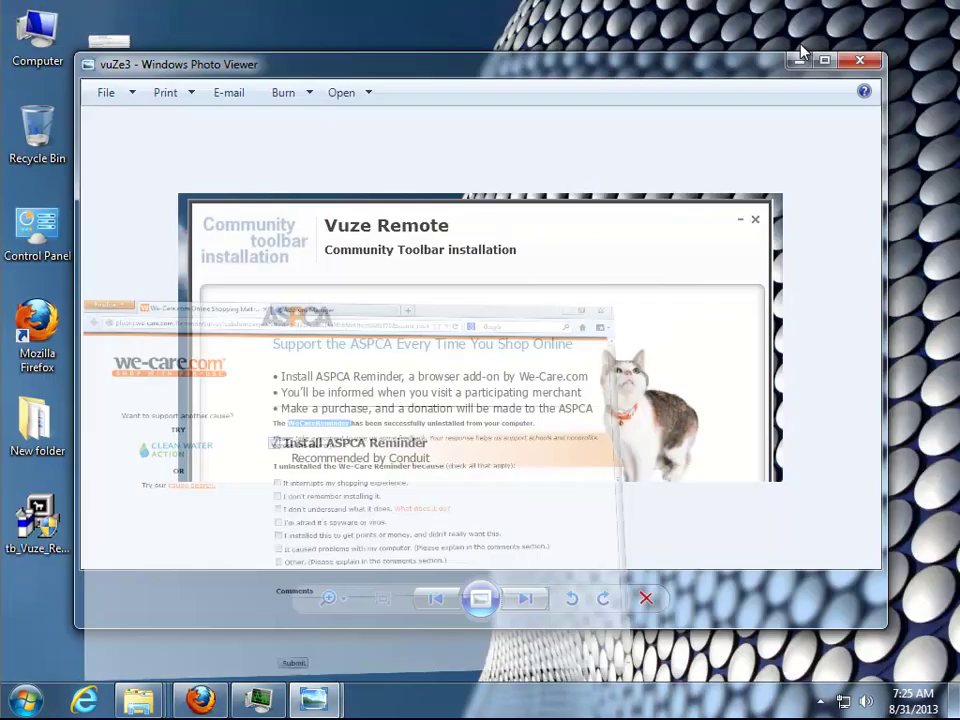
Open a new full-screen Computer window and search it for the copied name WeCareReminder.
{"action": "double_click", "coordinate": [37, 35]}
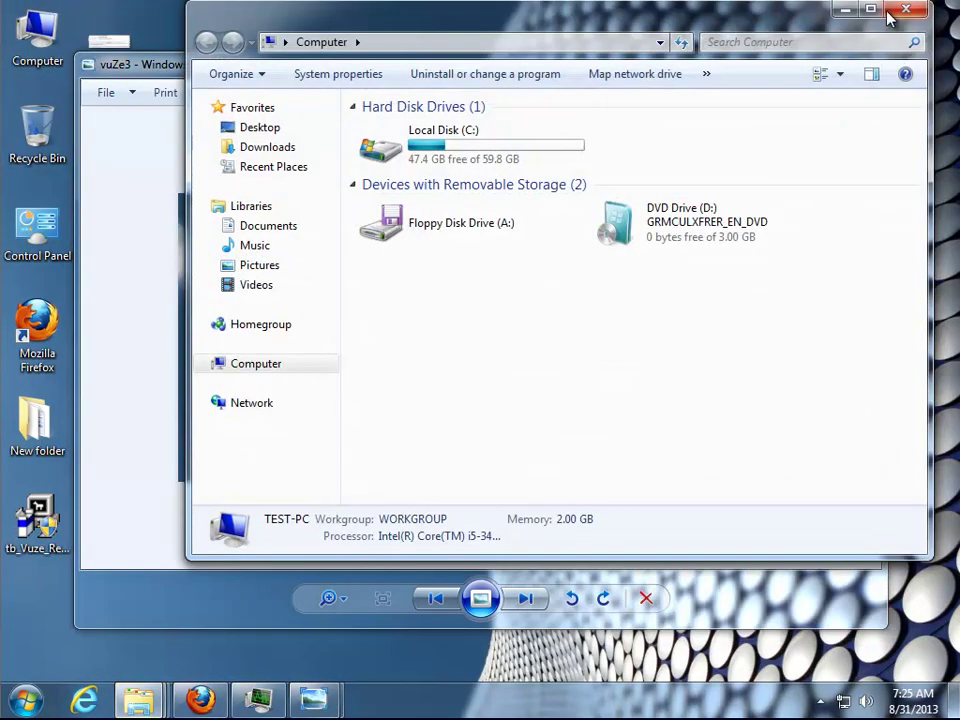
{"action": "left_click", "coordinate": [866, 13]}
{"action": "right_click", "coordinate": [834, 37]}
{"action": "left_click", "coordinate": [880, 89]}
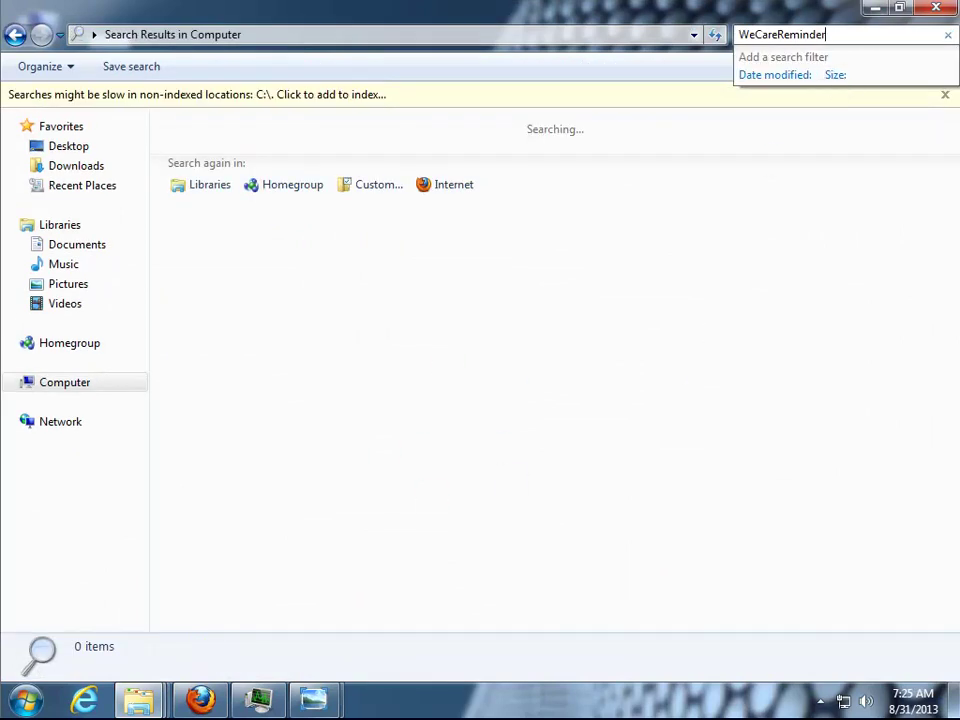
Start Registry Editor by running REGEDIT and allow it to make changes to the computer.
{"action": "key", "text": "super+r"}
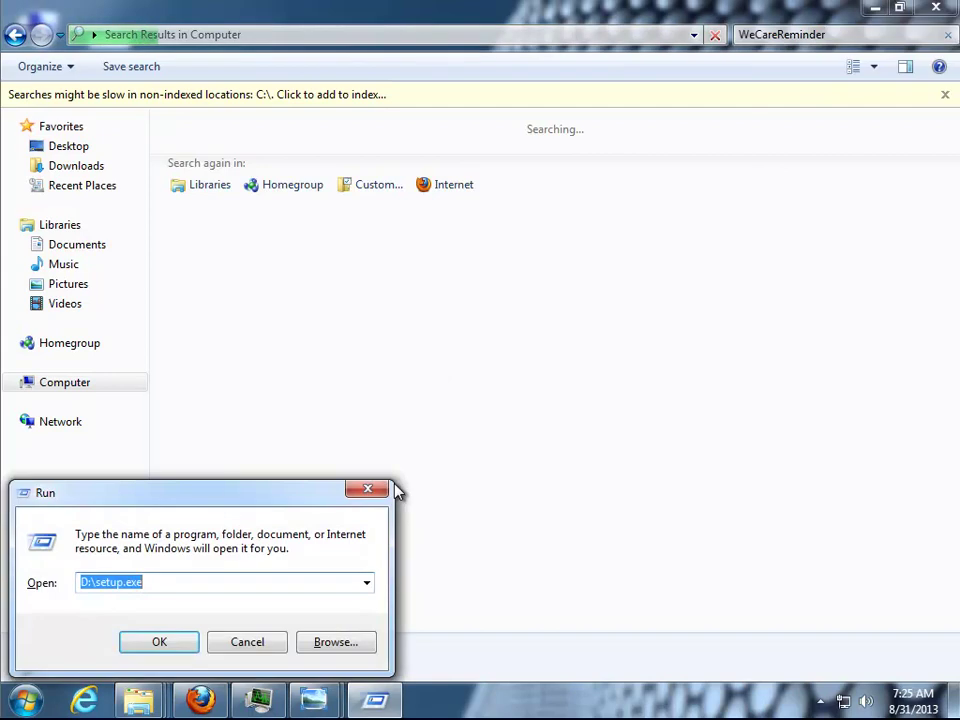
{"action": "type", "text": "REGEDIT"}
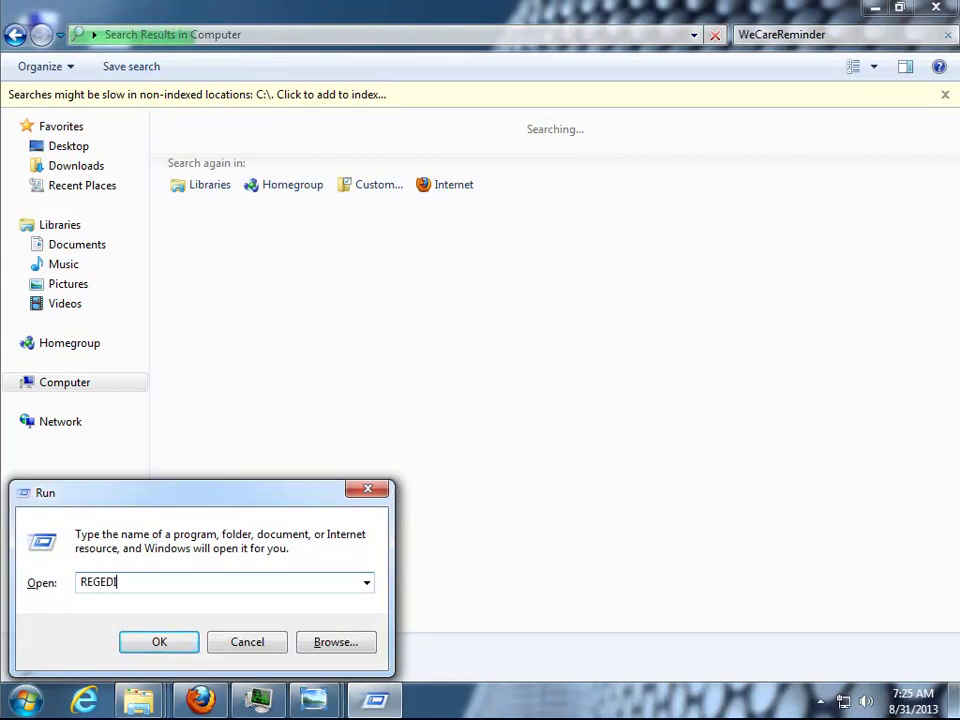
{"action": "key", "text": "Return"}
{"action": "key", "text": "alt+y"}
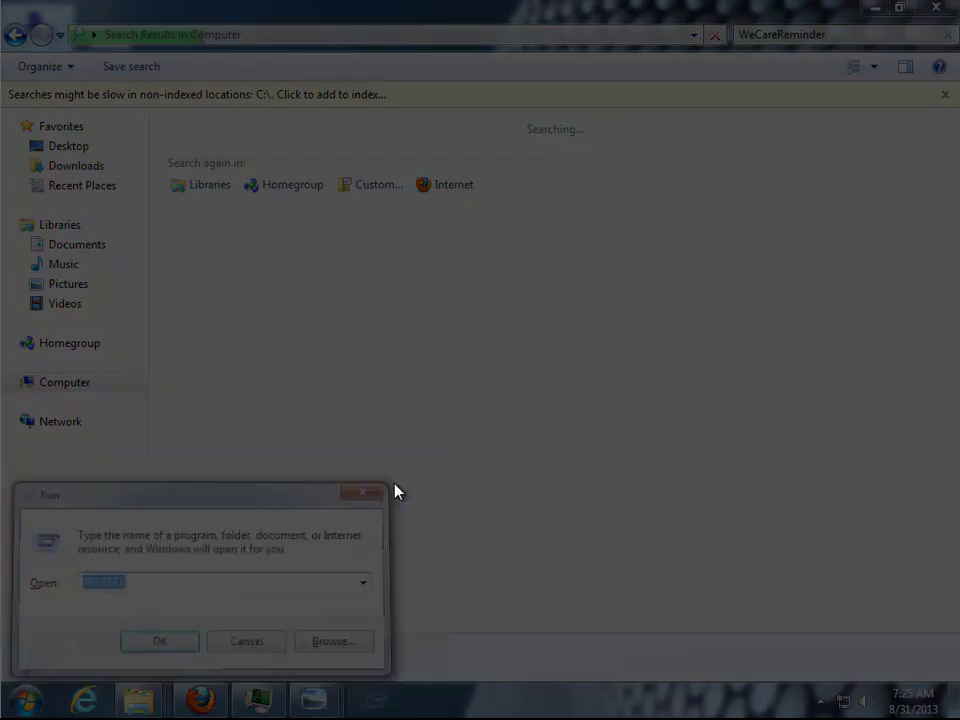
Find WeCareReminder in the registry and permanently delete the wecarereminder key under HKEY_CURRENT_USER\Software.
{"action": "key", "text": "ctrl+f"}
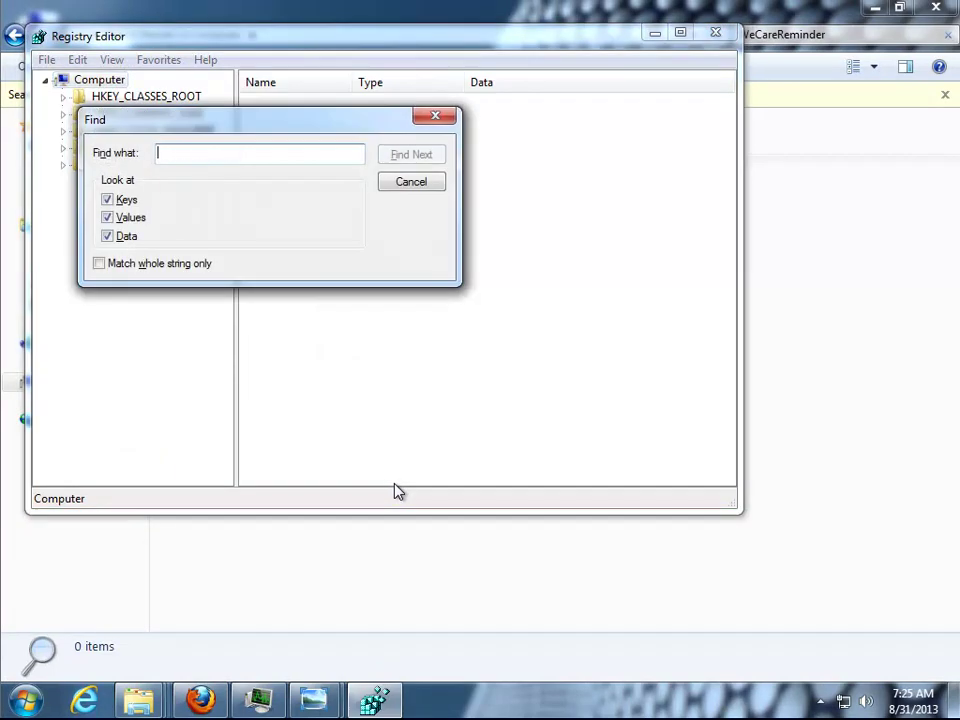
{"action": "key", "text": "ctrl+v"}
{"action": "key", "text": "Return"}
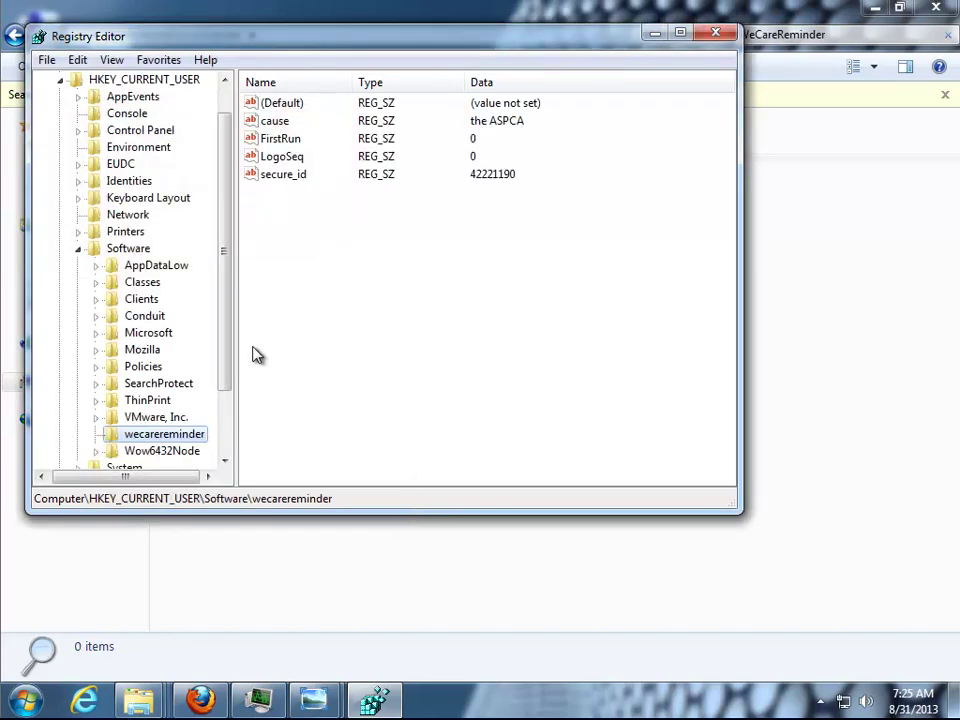
{"action": "key", "text": "Delete"}
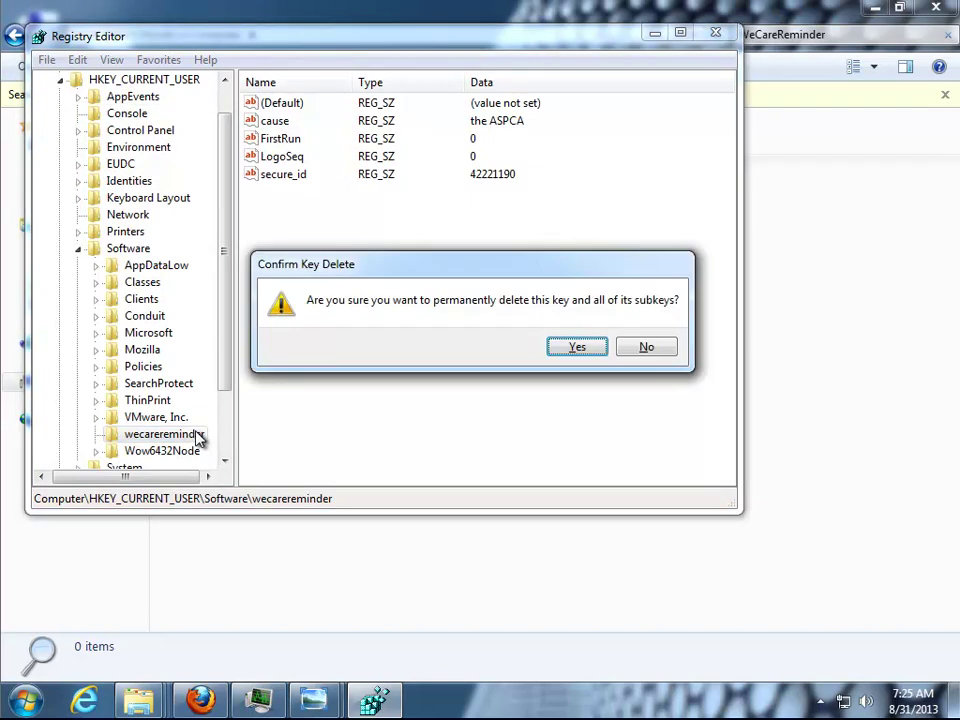
{"action": "key", "text": "Return"}
Find the next WeCareReminder match, delete the value pointing to aspca.bmp, and search the rest of the registry.
{"action": "key", "text": "F3"}
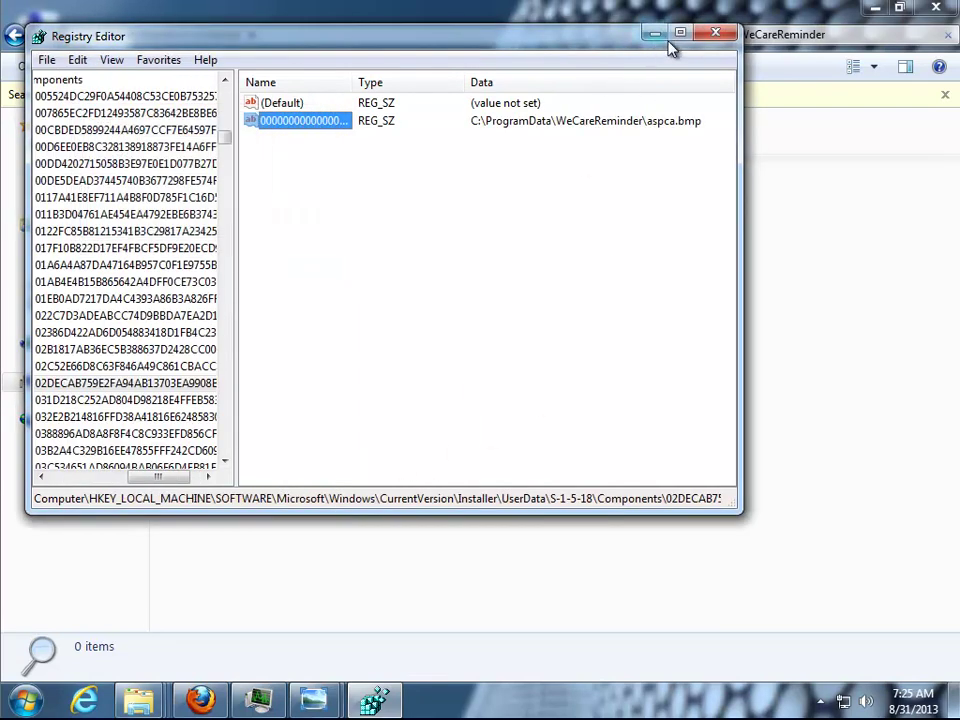
{"action": "double_click", "coordinate": [658, 44]}
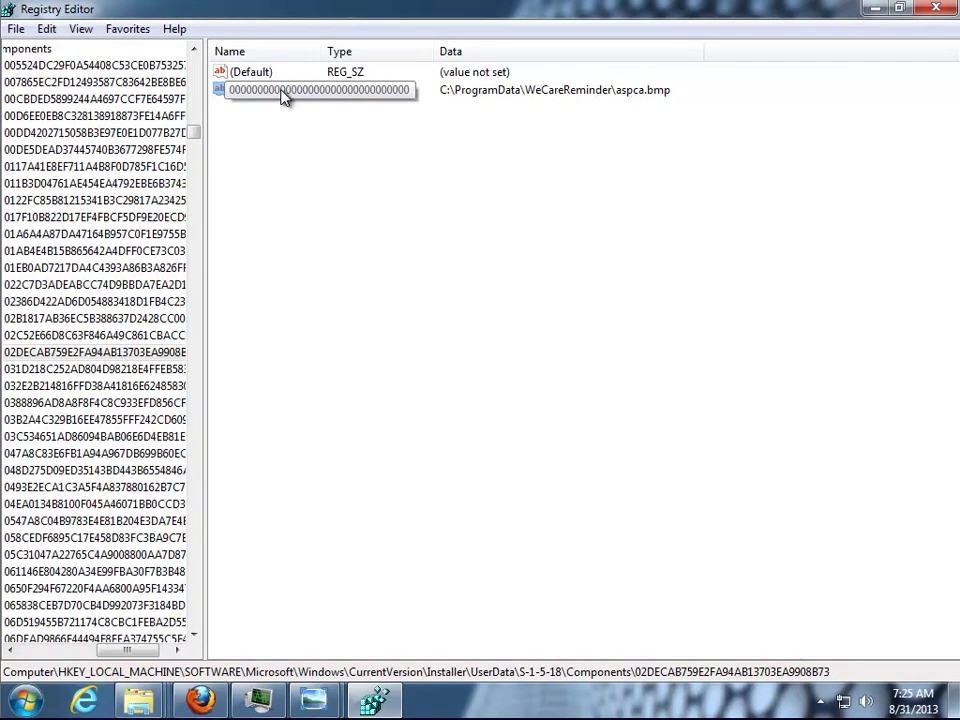
{"action": "key", "text": "Delete"}
{"action": "key", "text": "Return"}
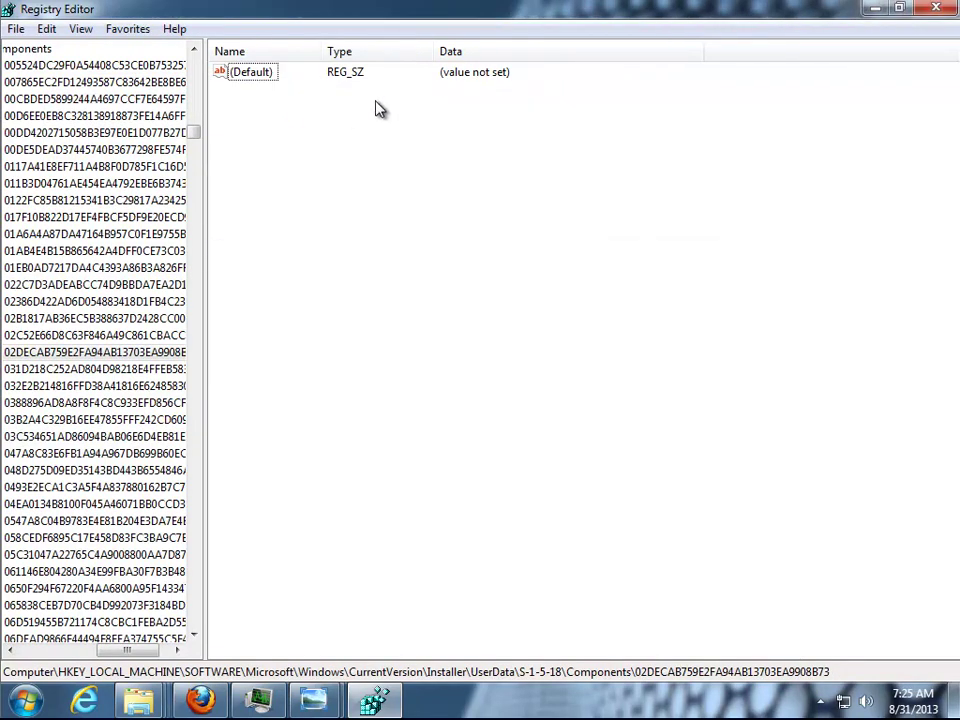
{"action": "key", "text": "F3"}
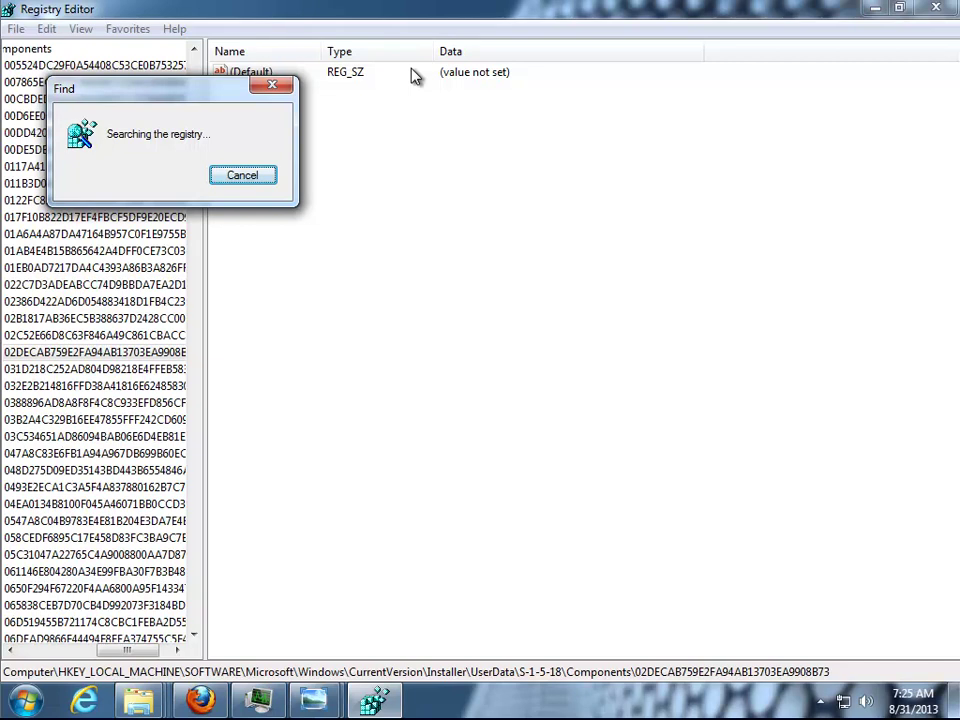
{"action": "key", "text": "Return"}
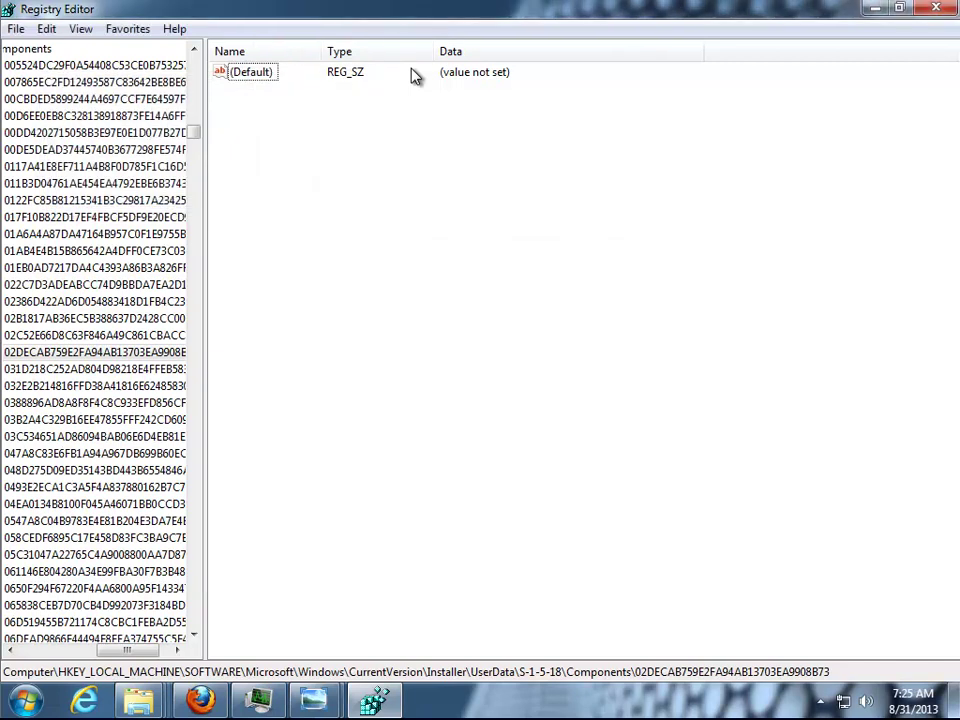
Search the whole registry for VUZE and delete the tb_Vuze_Remote.exe value from the Shell\MuiCache key under HKEY_CLASSES_ROOT.
{"action": "left_click_drag", "start_coordinate": [195, 136], "coordinate": [193, 56]}
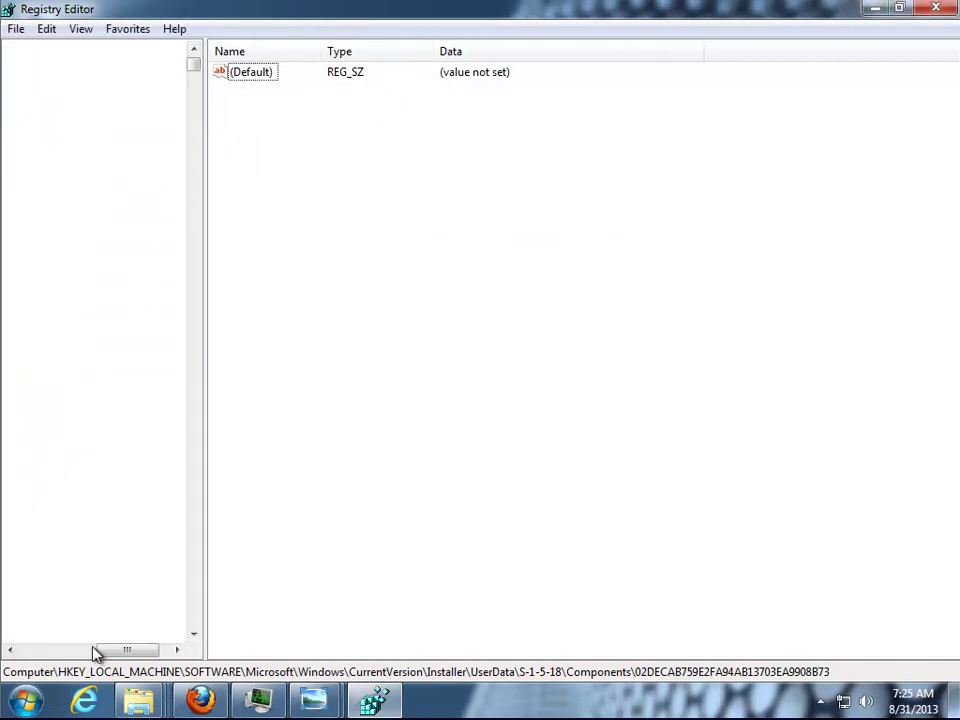
{"action": "left_click_drag", "start_coordinate": [113, 656], "coordinate": [21, 649]}
{"action": "left_click", "coordinate": [68, 49]}
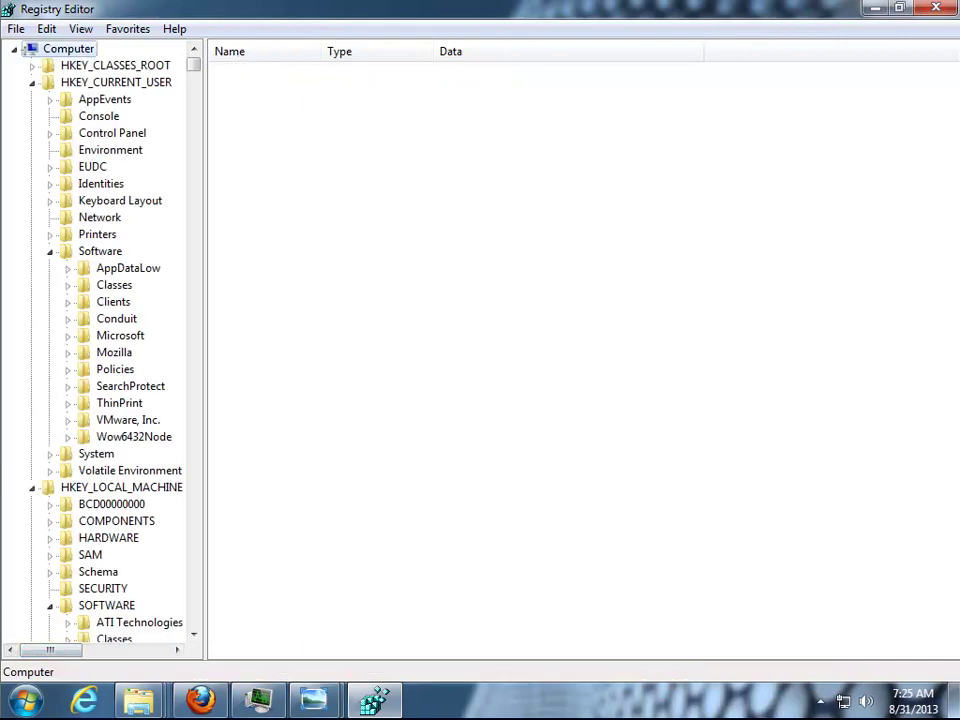
{"action": "key", "text": "ctrl+f"}
{"action": "type", "text": "VUZE"}
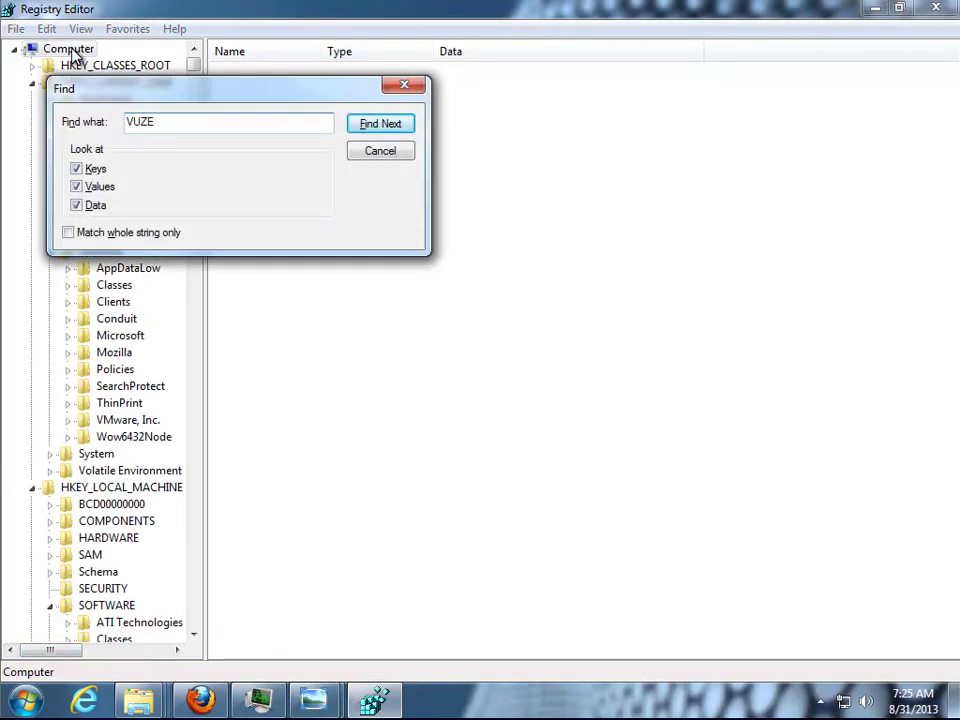
{"action": "key", "text": "Return"}
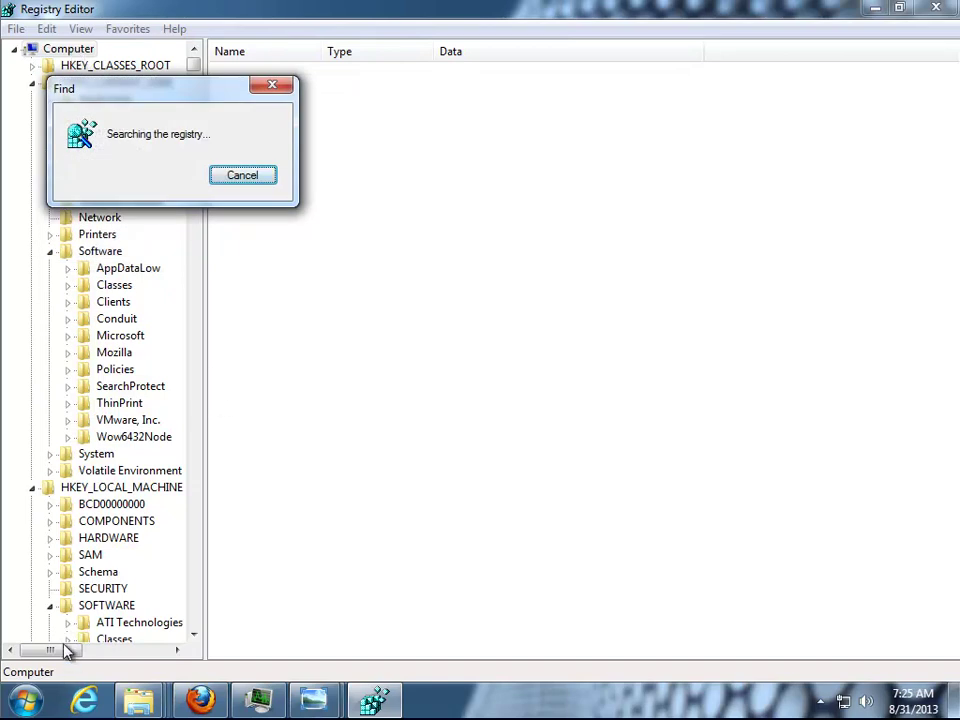
{"action": "double_click", "coordinate": [285, 253]}
{"action": "left_click_drag", "start_coordinate": [285, 138], "coordinate": [193, 140]}
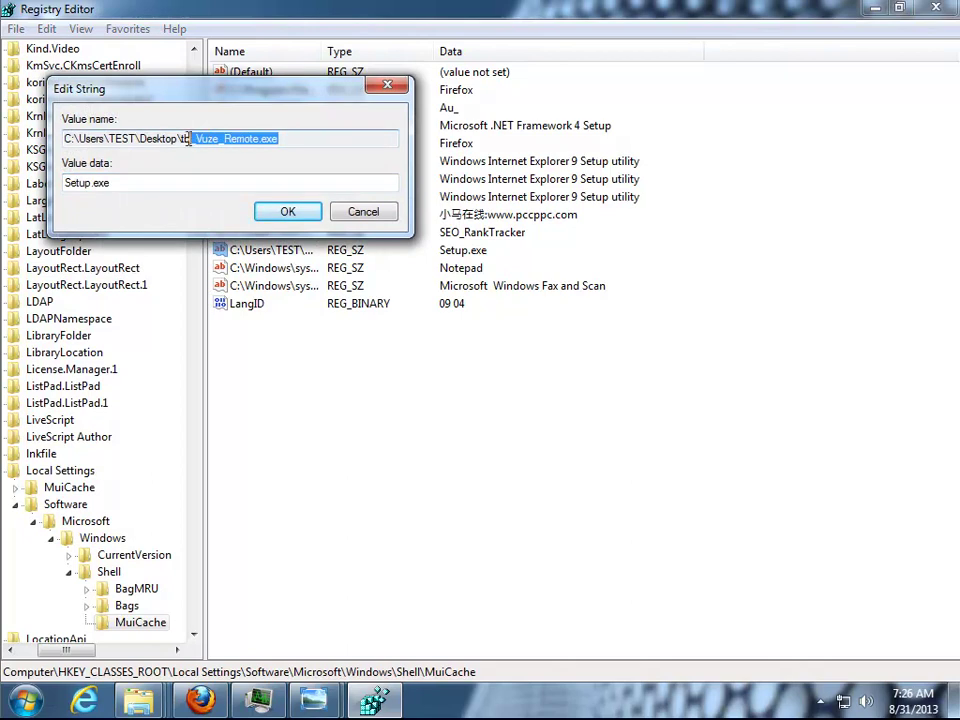
{"action": "left_click", "coordinate": [363, 211]}
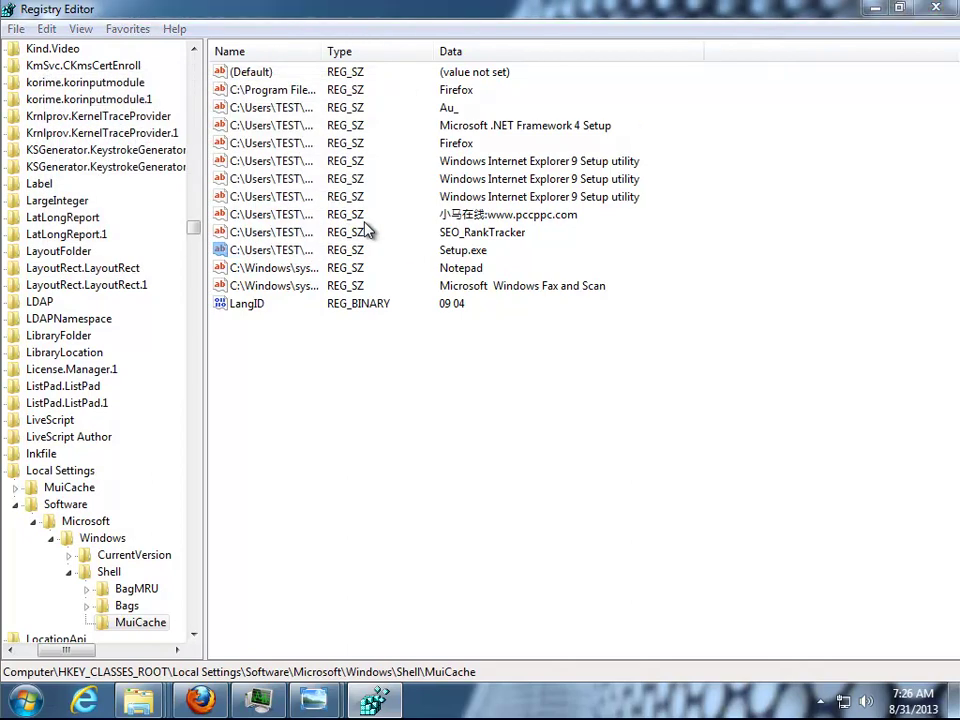
{"action": "key", "text": "Delete"}
{"action": "key", "text": "Return"}
Find the next VUZE match, delete the tb_Vuze_Remote.exe value from Compatibility Assistant\Persisted, and continue through the further matches.
{"action": "key", "text": "F3"}
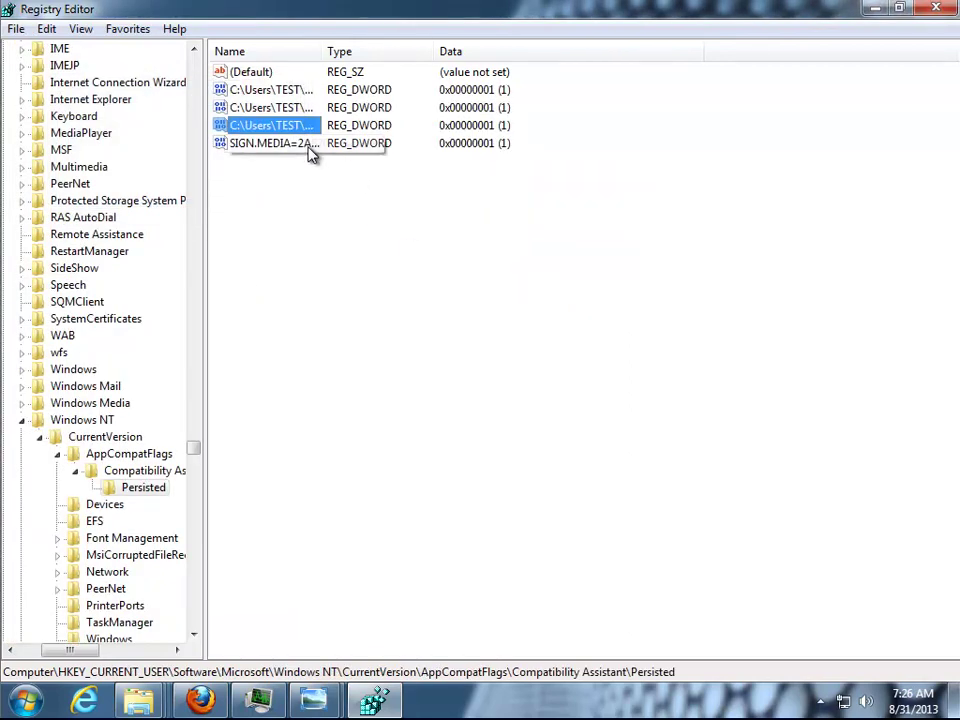
{"action": "key", "text": "Return"}
{"action": "left_click_drag", "start_coordinate": [275, 133], "coordinate": [184, 138]}
{"action": "left_click", "coordinate": [346, 245]}
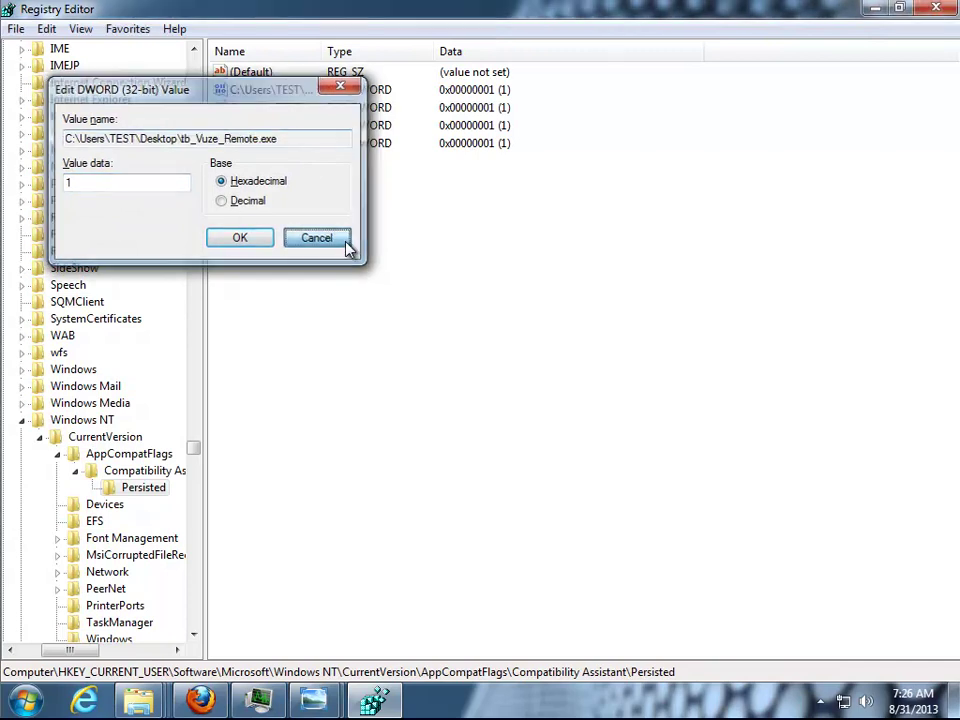
{"action": "key", "text": "Delete"}
{"action": "key", "text": "Return"}
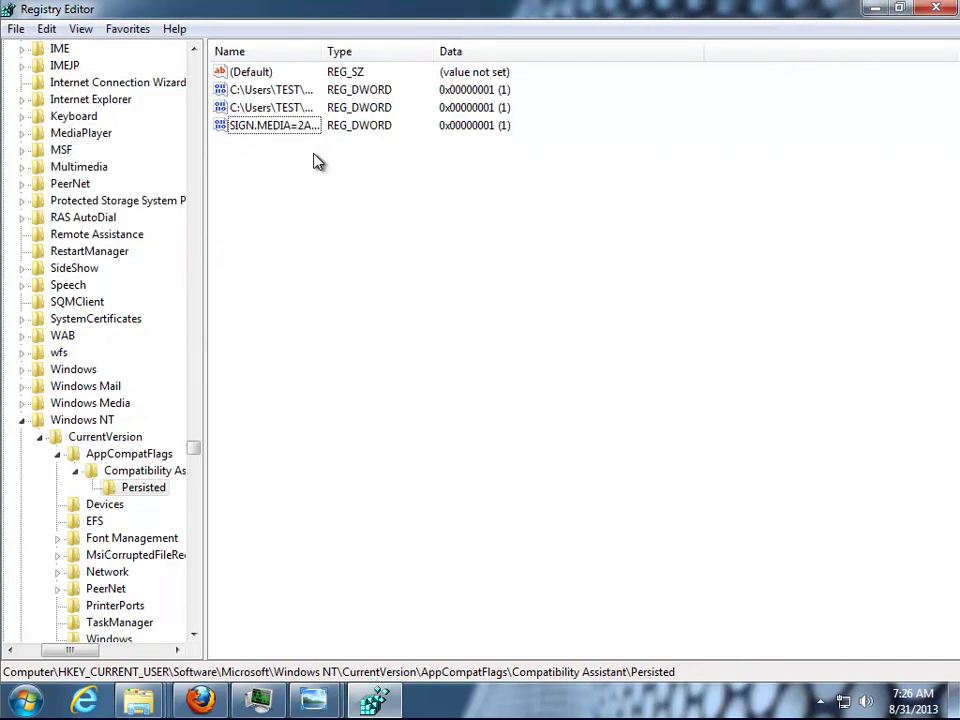
{"action": "key", "text": "F3"}
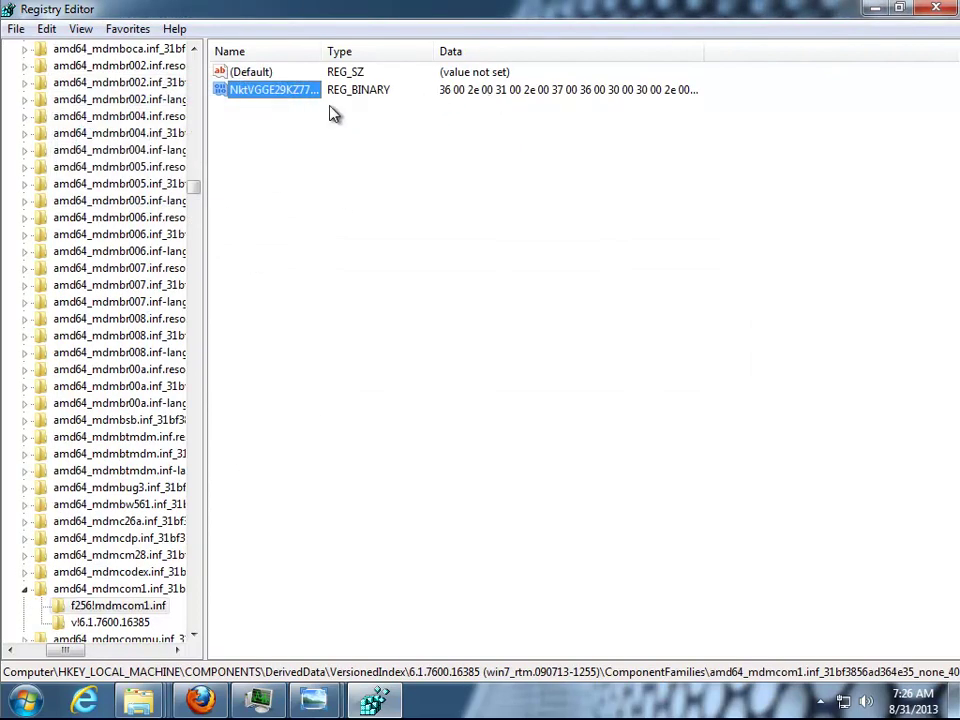
{"action": "key", "text": "F3"}
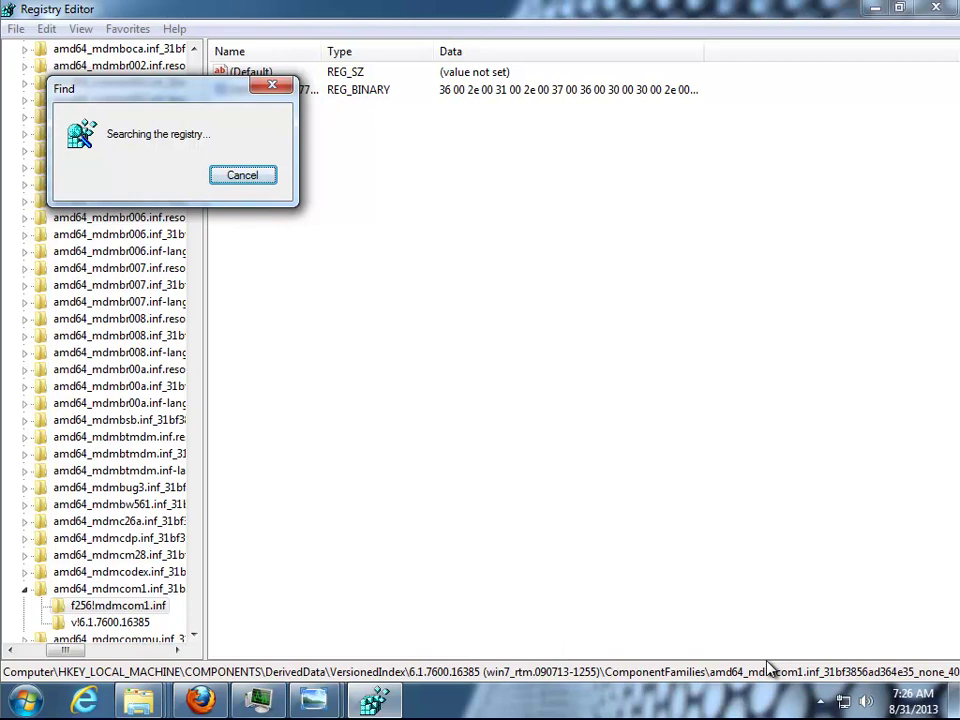
{"action": "key", "text": "F3"}
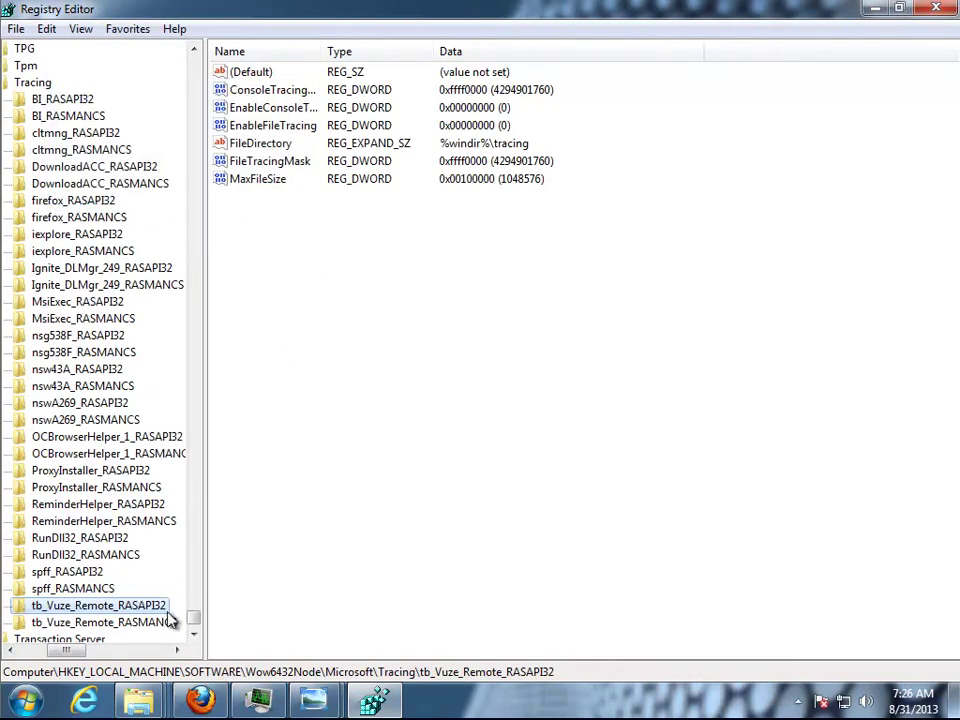
Check the bundled program's name in the vuZe2 image, and search the whole registry from Computer for MYPC.
{"action": "left_click_drag", "start_coordinate": [195, 619], "coordinate": [197, 42]}
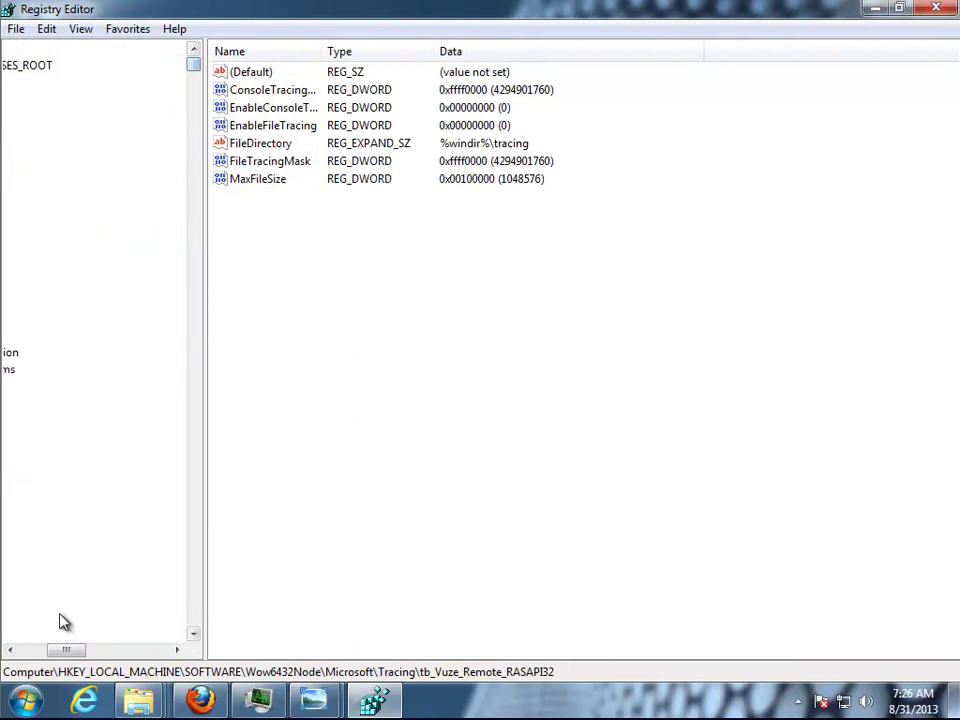
{"action": "left_click", "coordinate": [25, 650]}
{"action": "mouse_move", "coordinate": [327, 705]}
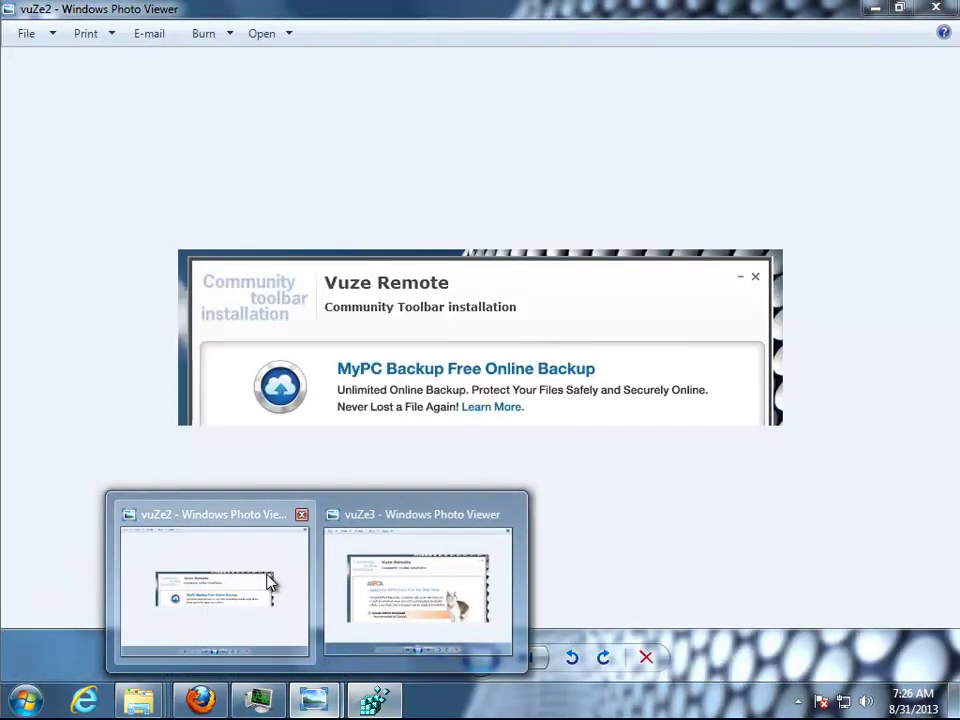
{"action": "left_click", "coordinate": [268, 583]}
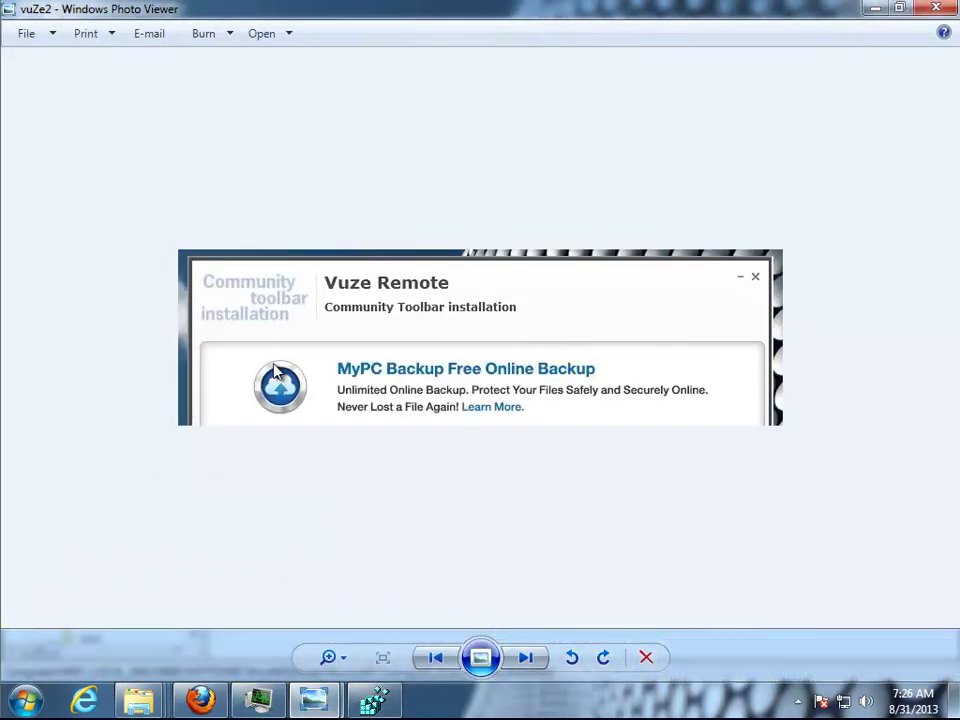
{"action": "left_click", "coordinate": [372, 705]}
{"action": "left_click", "coordinate": [68, 49]}
{"action": "key", "text": "ctrl+f"}
{"action": "type", "text": "MYPC"}
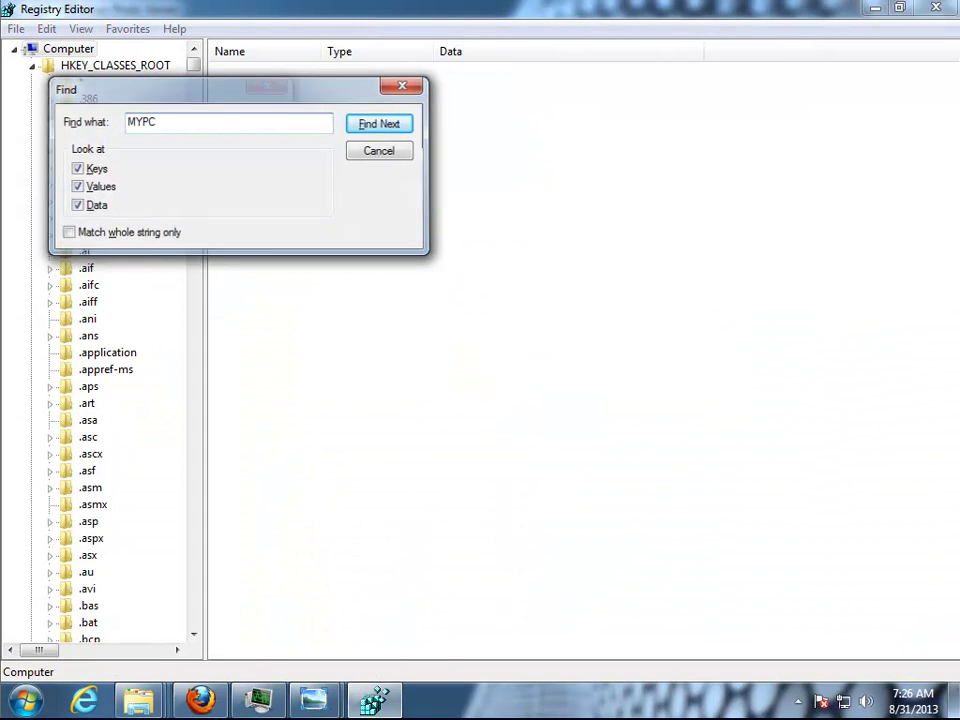
{"action": "key", "text": "Return"}
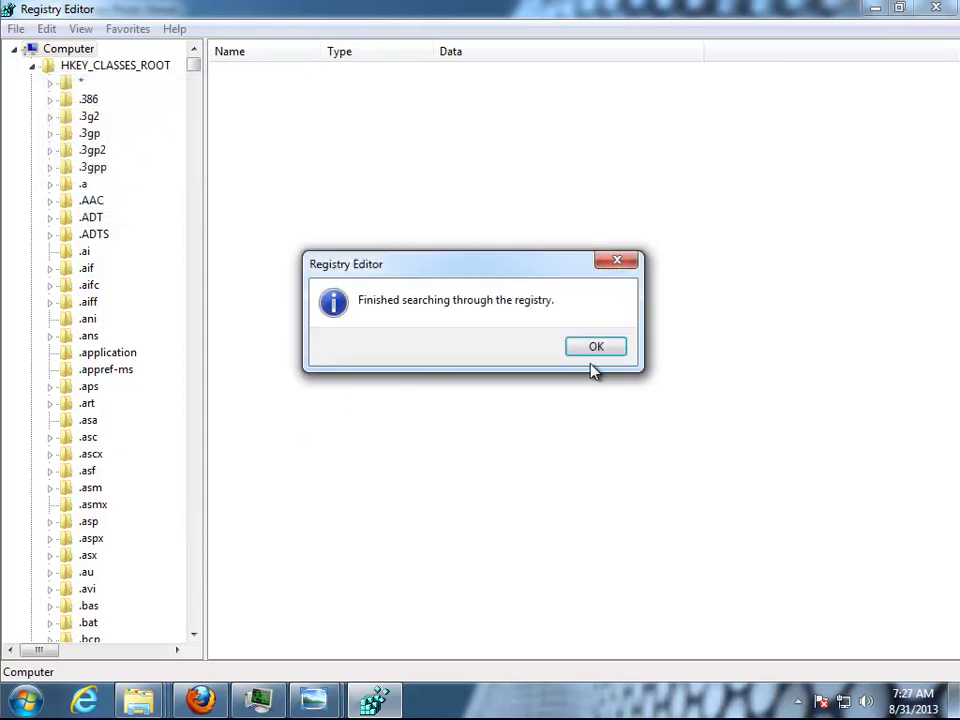
{"action": "left_click", "coordinate": [584, 347]}
From the desktop, open C:\Program Files (x86) and move the MyPC Backup folder to the Recycle Bin.
{"action": "left_click", "coordinate": [874, 9]}
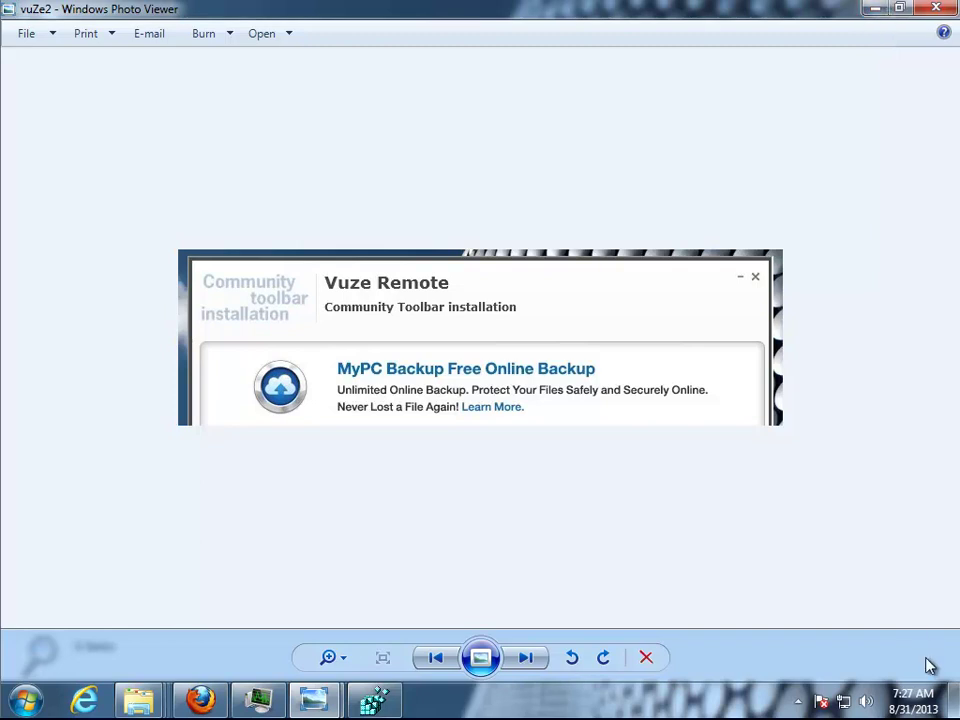
{"action": "left_click", "coordinate": [954, 700]}
{"action": "double_click", "coordinate": [22, 38]}
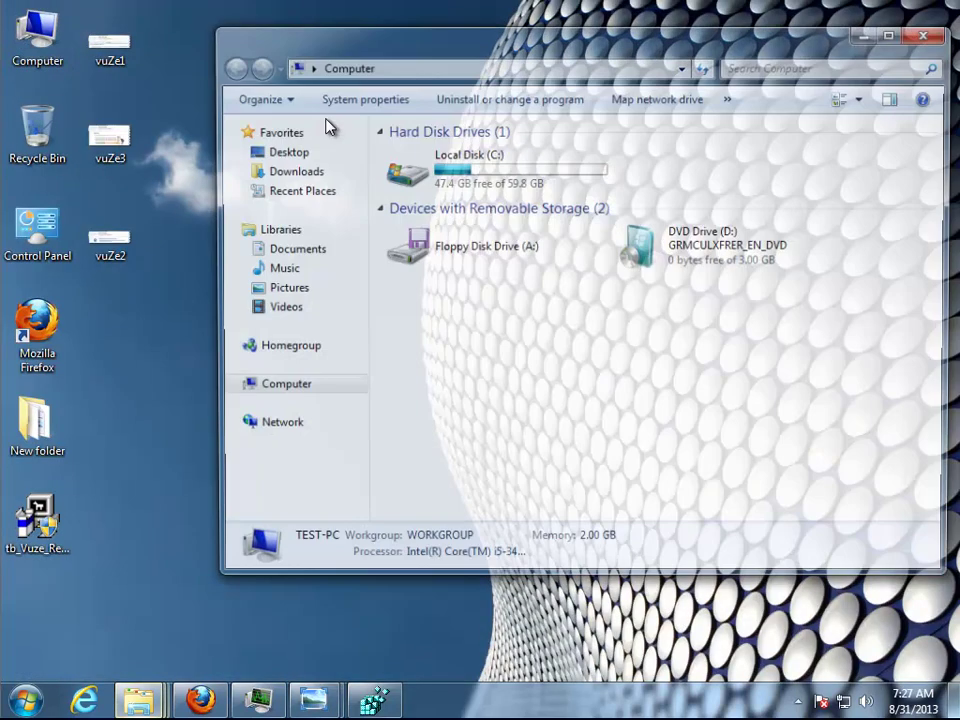
{"action": "double_click", "coordinate": [467, 170]}
{"action": "double_click", "coordinate": [459, 192]}
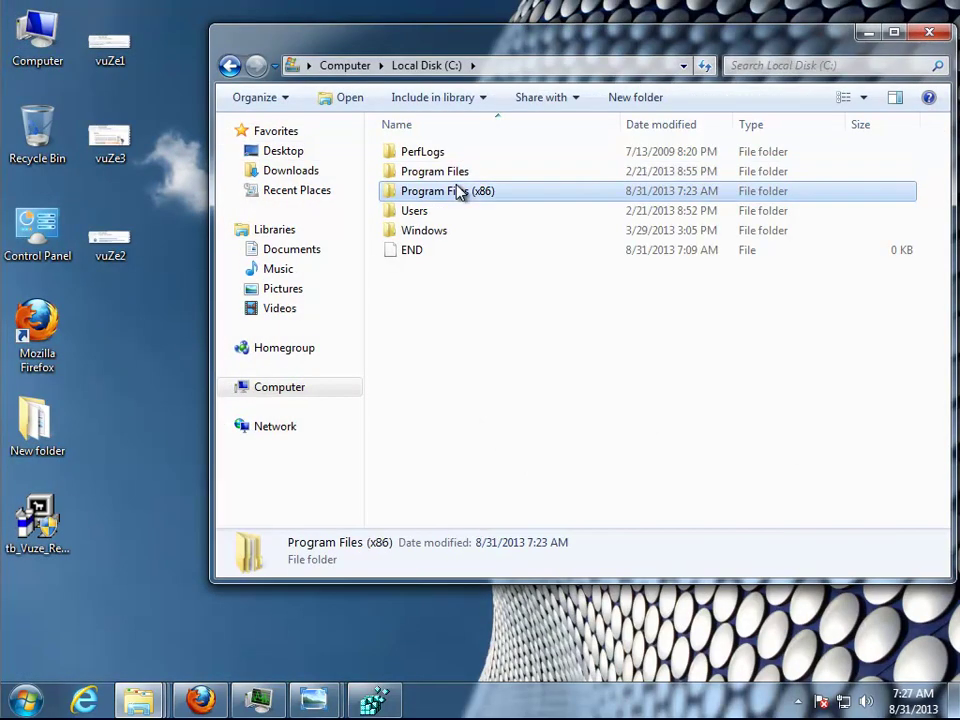
{"action": "left_click", "coordinate": [445, 155]}
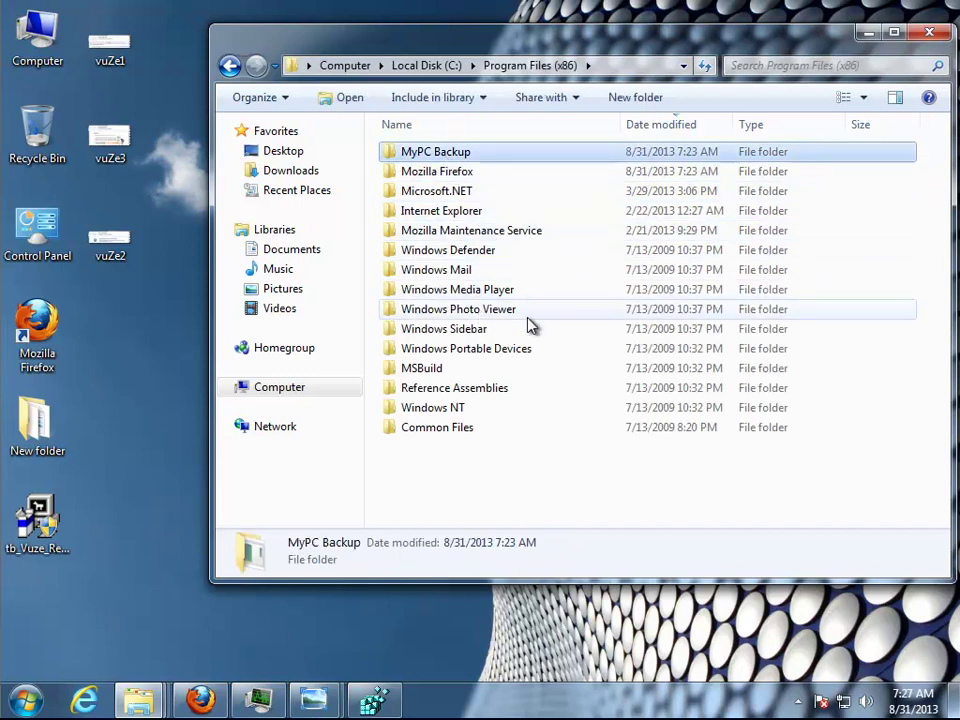
{"action": "key", "text": "Delete"}
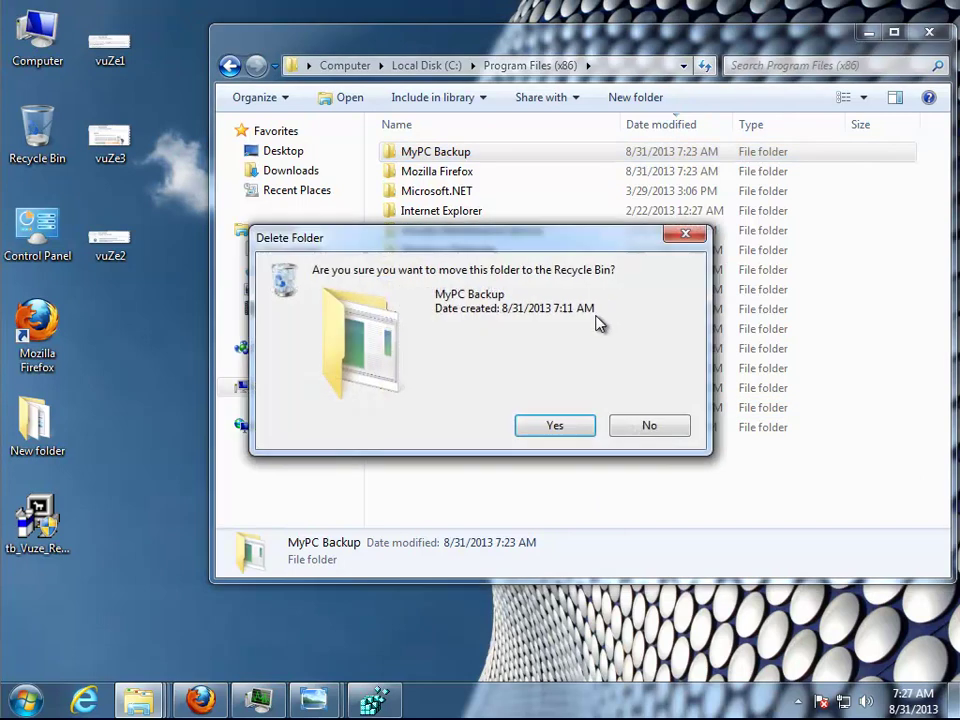
{"action": "key", "text": "Return"}
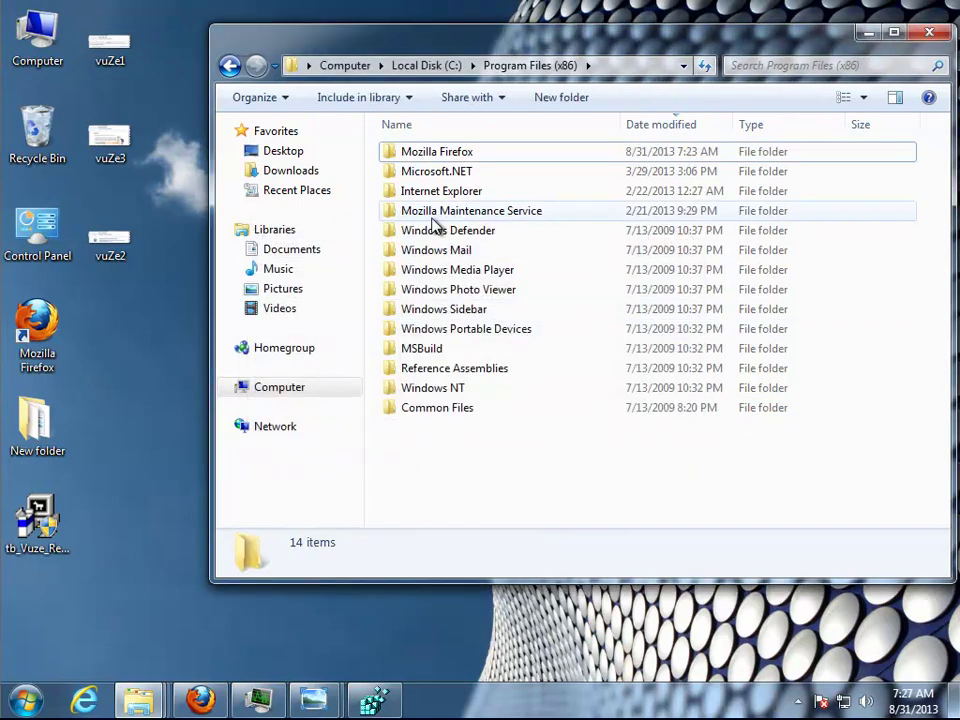
Check C:\Program Files for leftover program folders, close the window, and empty the Recycle Bin.
{"action": "left_click", "coordinate": [443, 70]}
{"action": "double_click", "coordinate": [478, 172]}
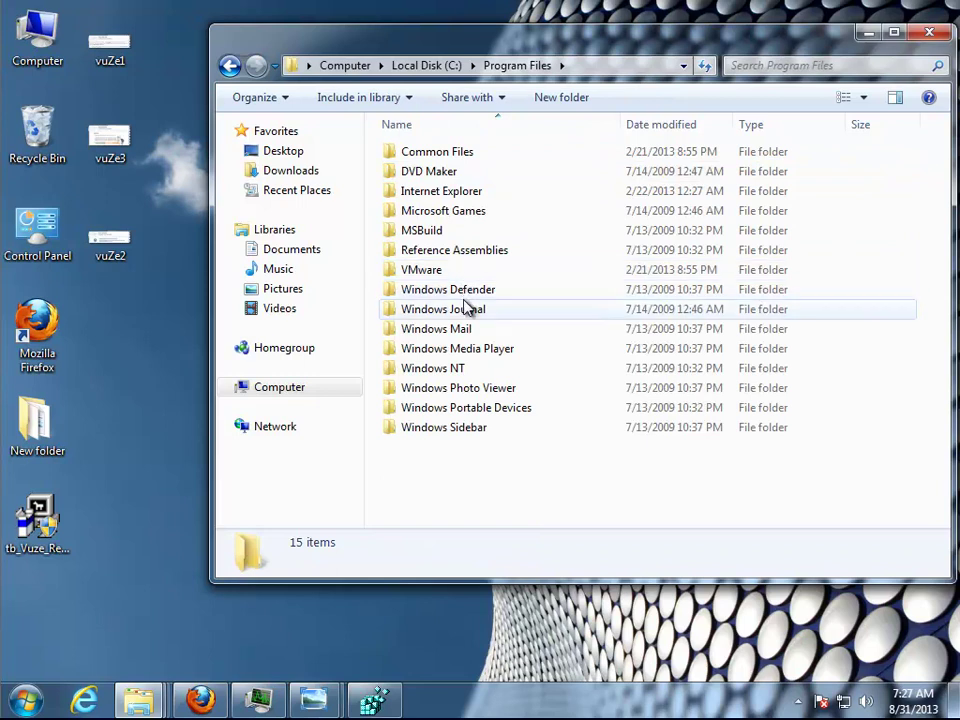
{"action": "left_click", "coordinate": [929, 32]}
{"action": "right_click", "coordinate": [40, 134]}
{"action": "left_click", "coordinate": [116, 166]}
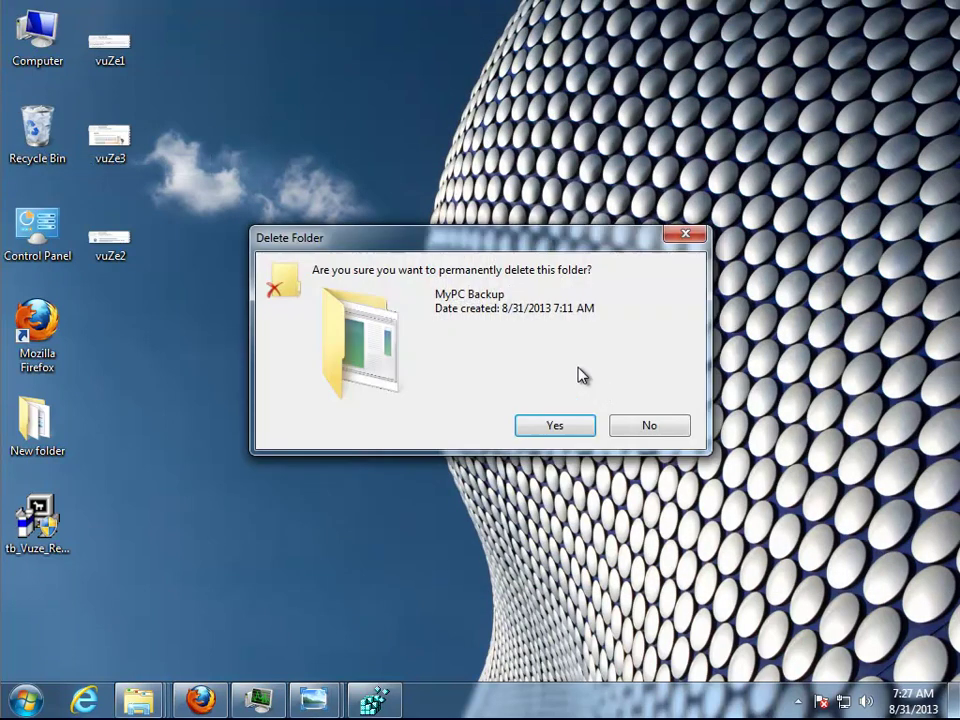
{"action": "left_click", "coordinate": [579, 424]}
Delete the Au_ application from the open ~nsu.tmp temp folder and close that folder window.
{"action": "mouse_move", "coordinate": [145, 708]}
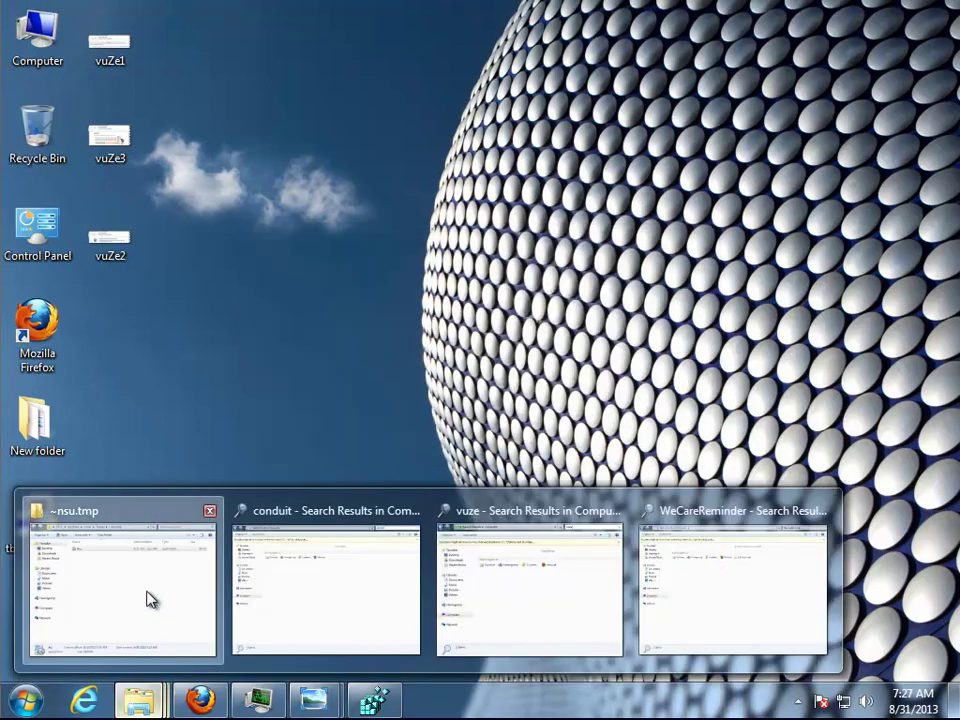
{"action": "left_click", "coordinate": [150, 600]}
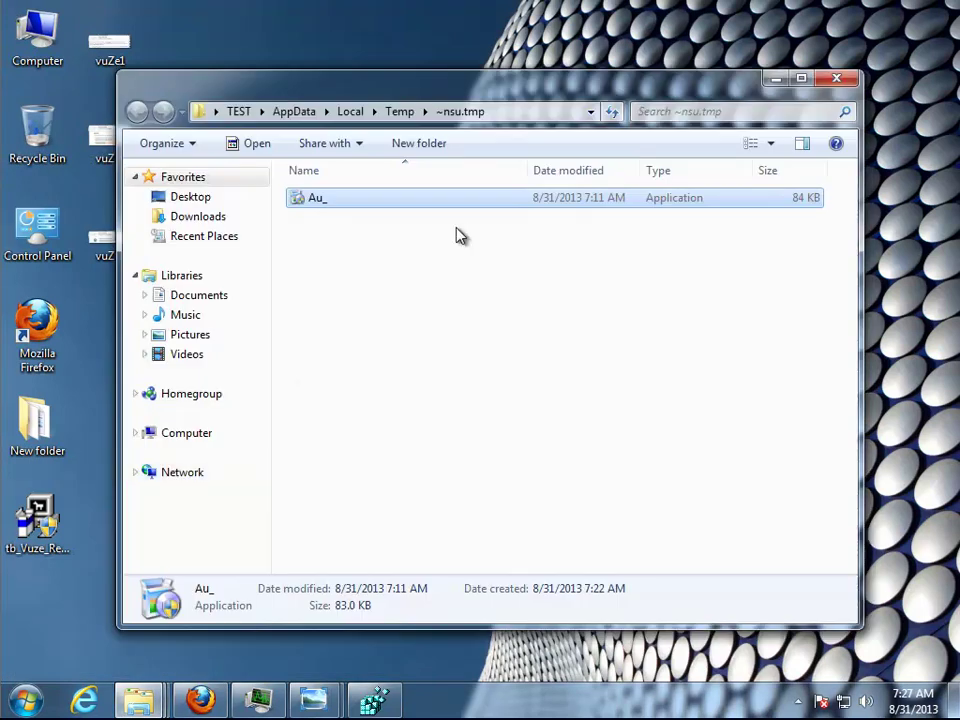
{"action": "right_click", "coordinate": [320, 205]}
{"action": "left_click", "coordinate": [403, 472]}
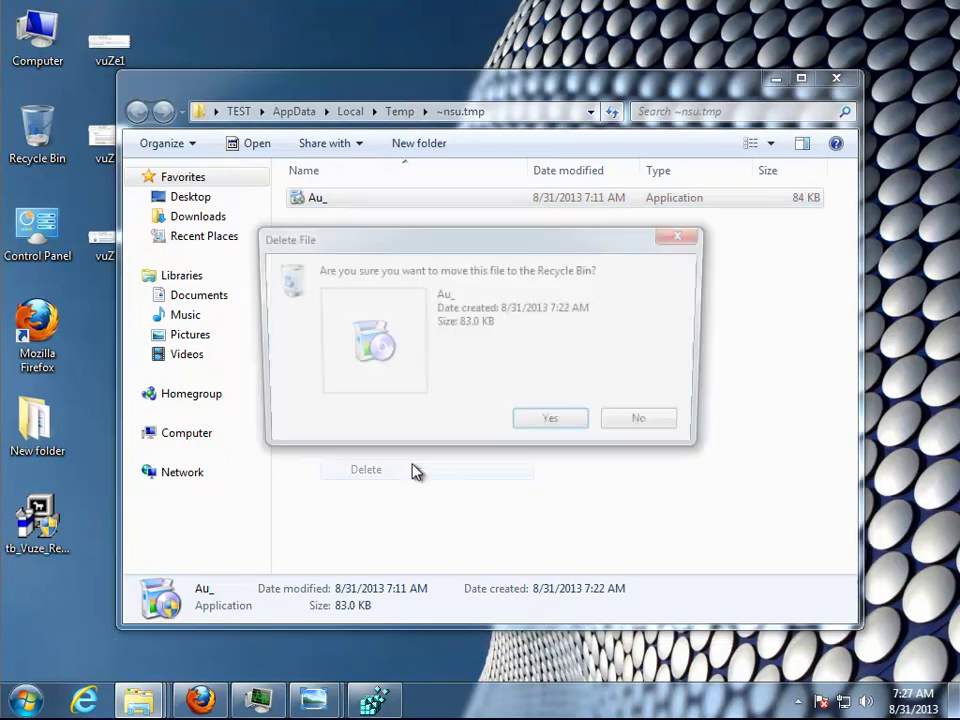
{"action": "key", "text": "Return"}
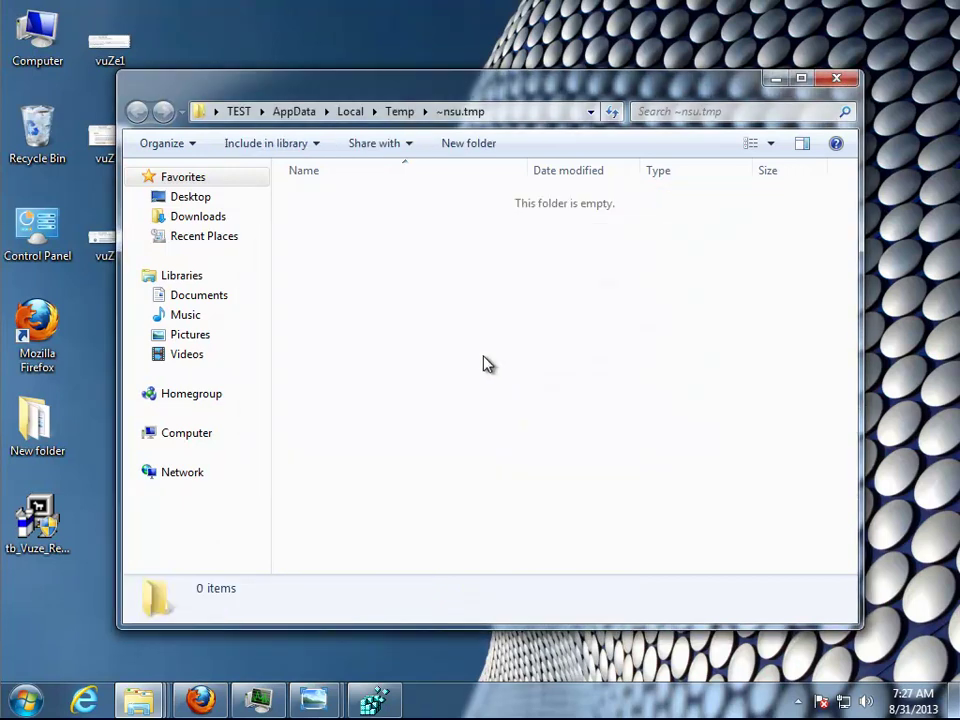
{"action": "left_click", "coordinate": [838, 78]}
Return to the conduit search results and examine the remaining conduit-data cookie entry.
{"action": "mouse_move", "coordinate": [139, 700]}
{"action": "left_click", "coordinate": [145, 622]}
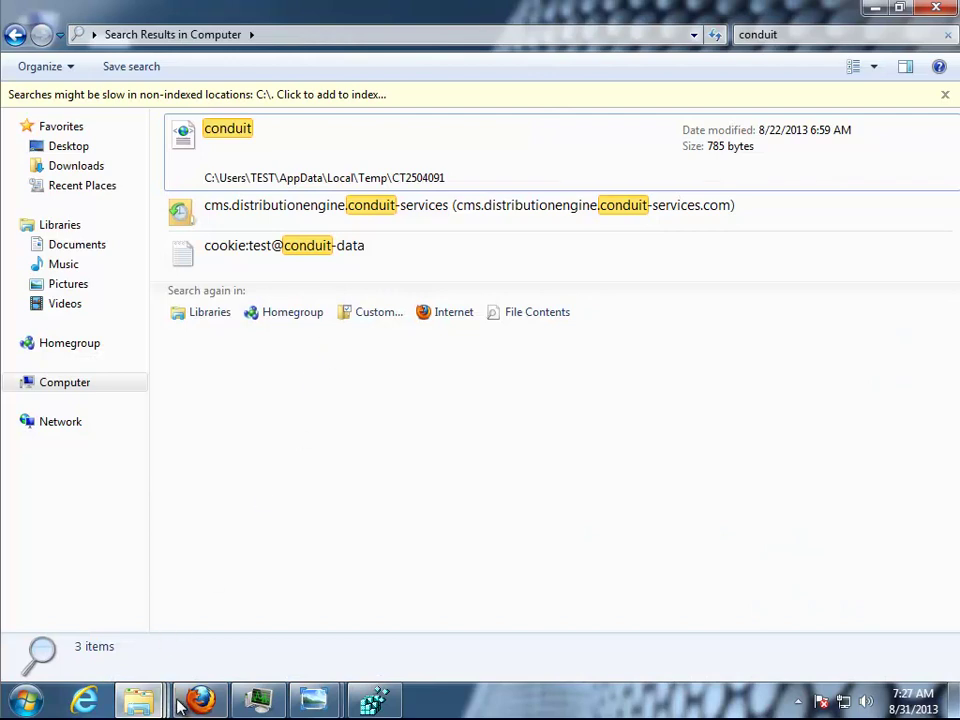
{"action": "left_click", "coordinate": [211, 257]}
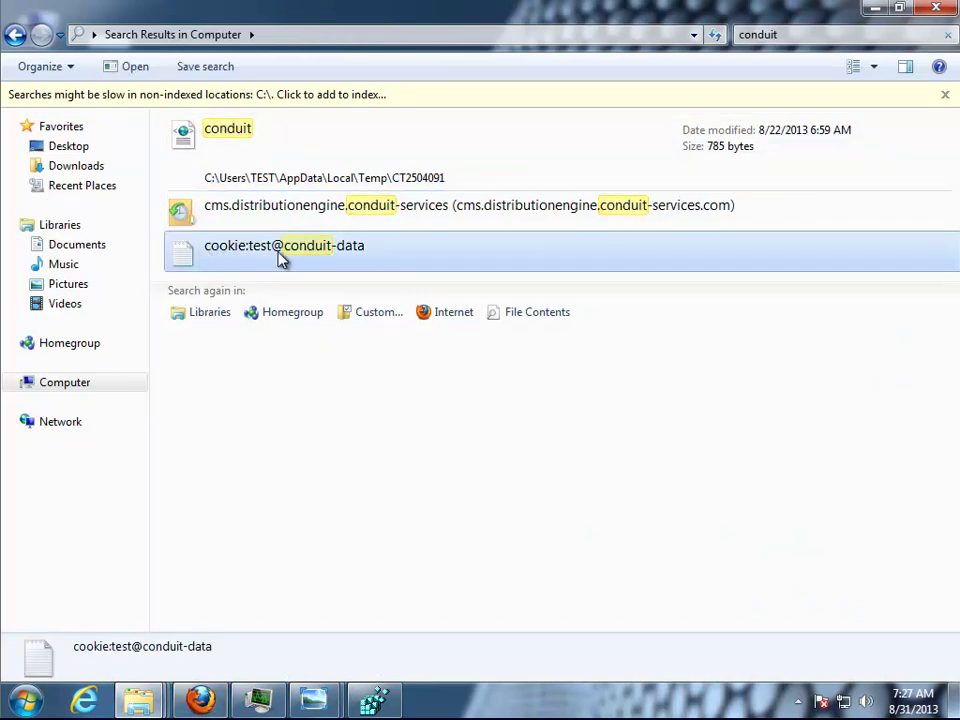
Switch to Firefox, close the Add-ons Manager, and open the Privacy settings in the browser options.
{"action": "left_click", "coordinate": [200, 700]}
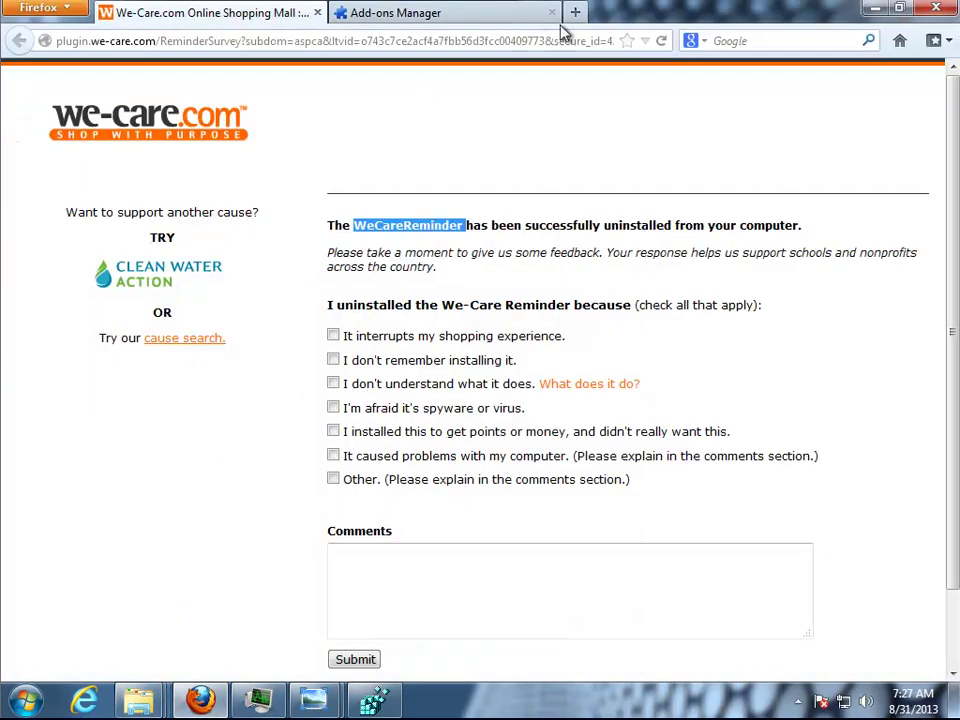
{"action": "left_click", "coordinate": [381, 13]}
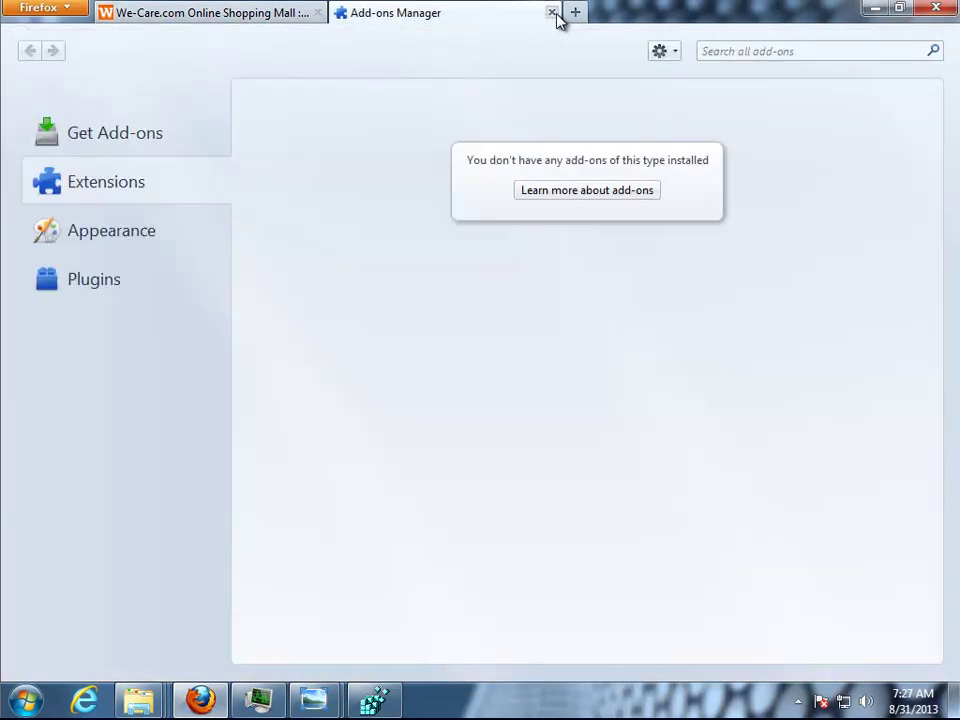
{"action": "left_click", "coordinate": [551, 12]}
{"action": "left_click", "coordinate": [50, 10]}
{"action": "left_click", "coordinate": [232, 124]}
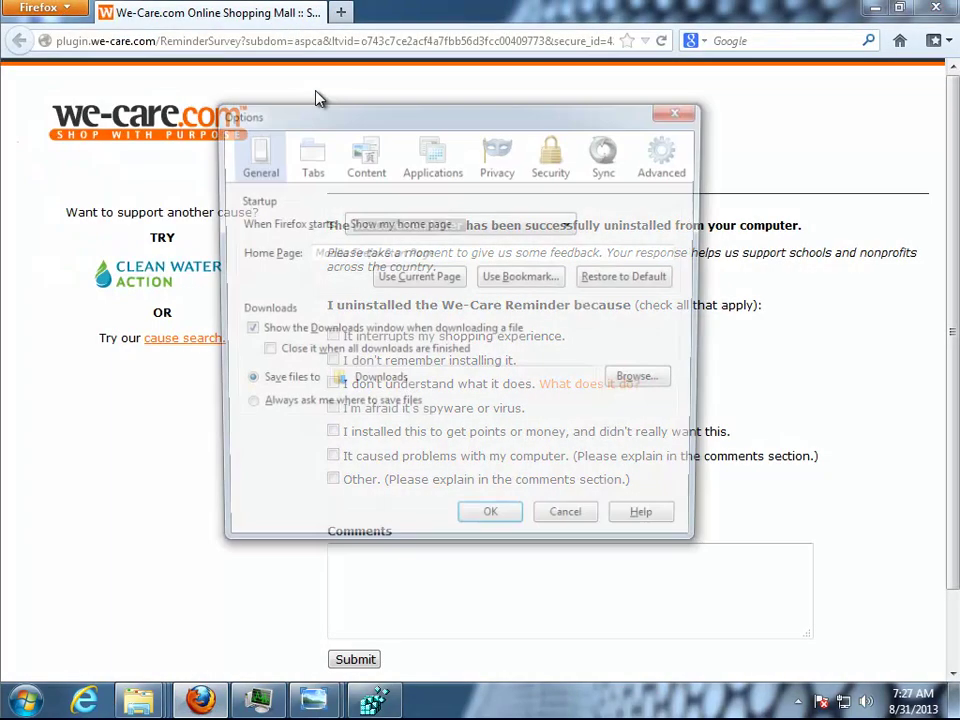
{"action": "left_click", "coordinate": [498, 152]}
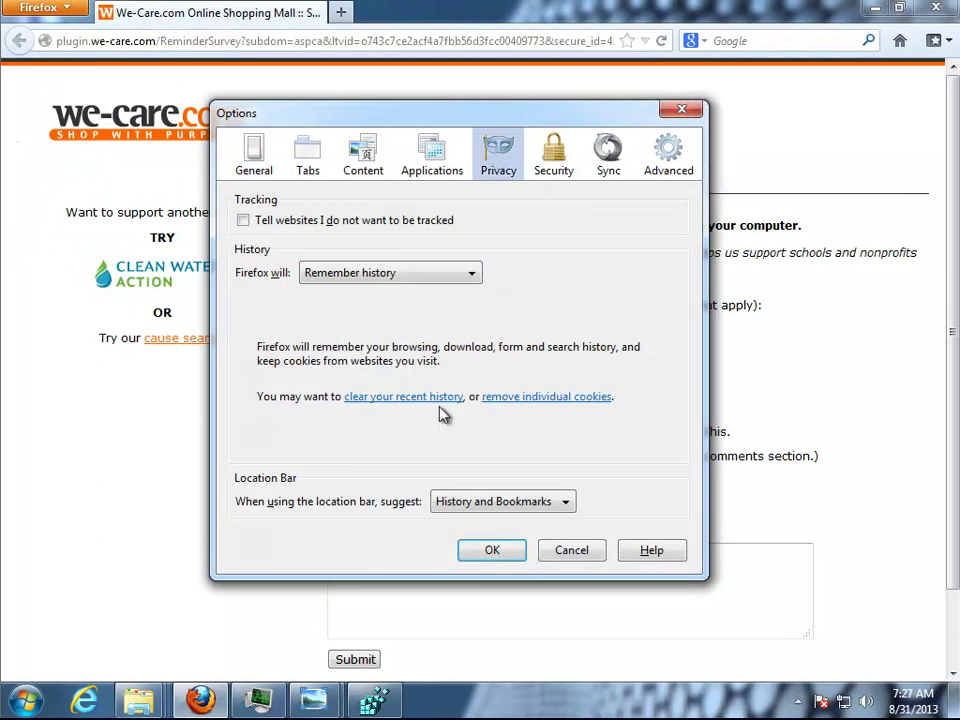
Clear all Firefox history for the Everything time range, including cookies and cache, and close the options and the browser.
{"action": "left_click", "coordinate": [438, 398]}
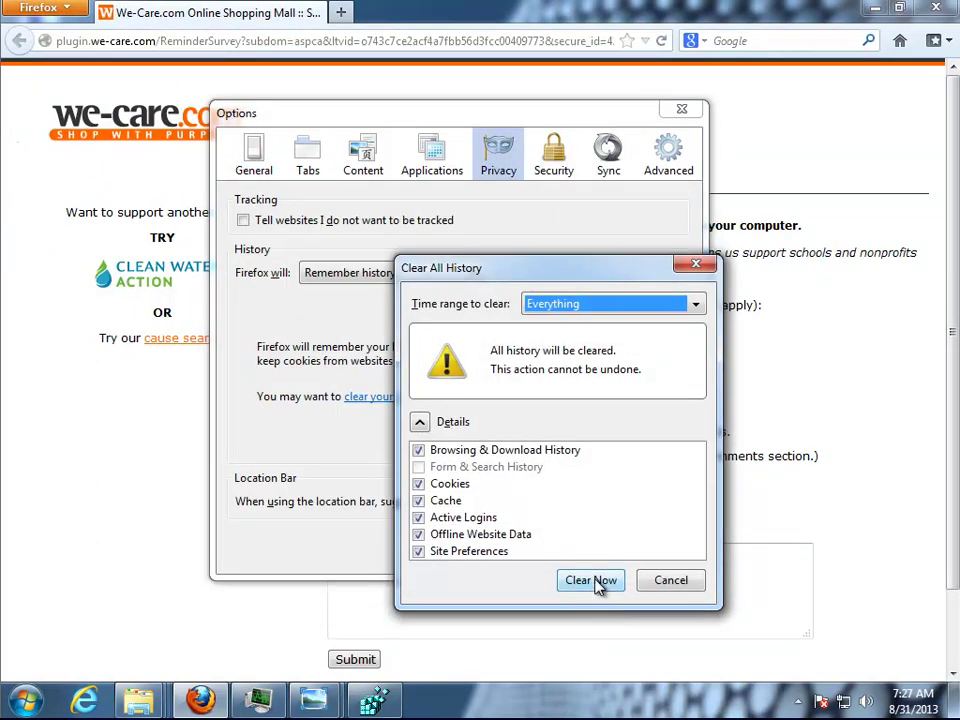
{"action": "left_click", "coordinate": [596, 588]}
{"action": "left_click", "coordinate": [681, 108]}
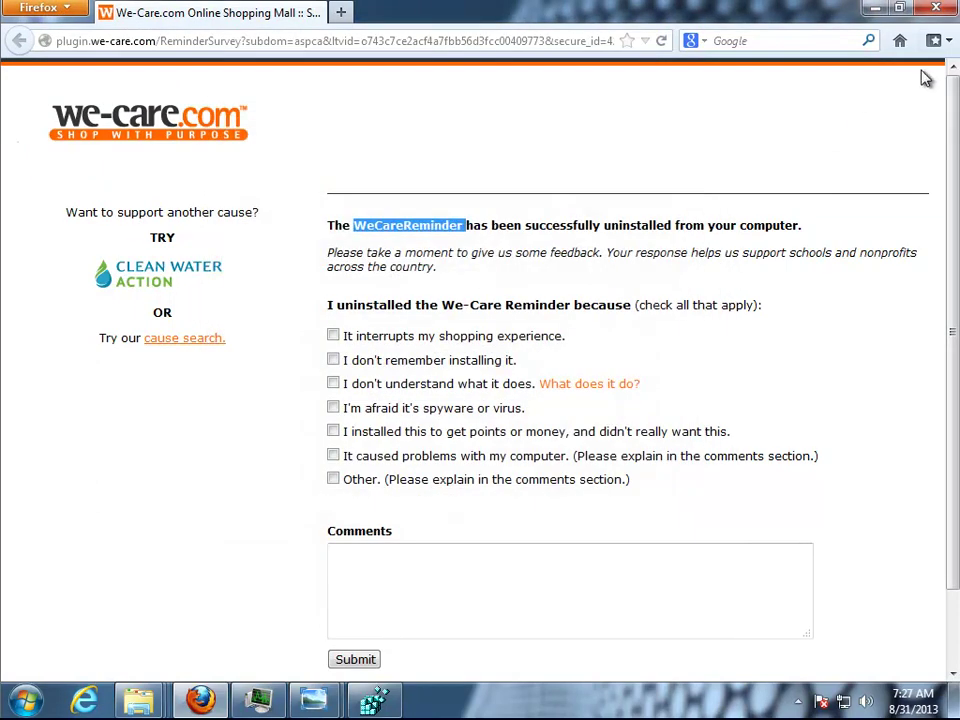
{"action": "left_click", "coordinate": [936, 8]}
Switch to Internet Explorer, delete its browsing history including temporary files, cookies, form data and passwords, and close the browser.
{"action": "left_click", "coordinate": [85, 700]}
{"action": "left_click", "coordinate": [945, 35]}
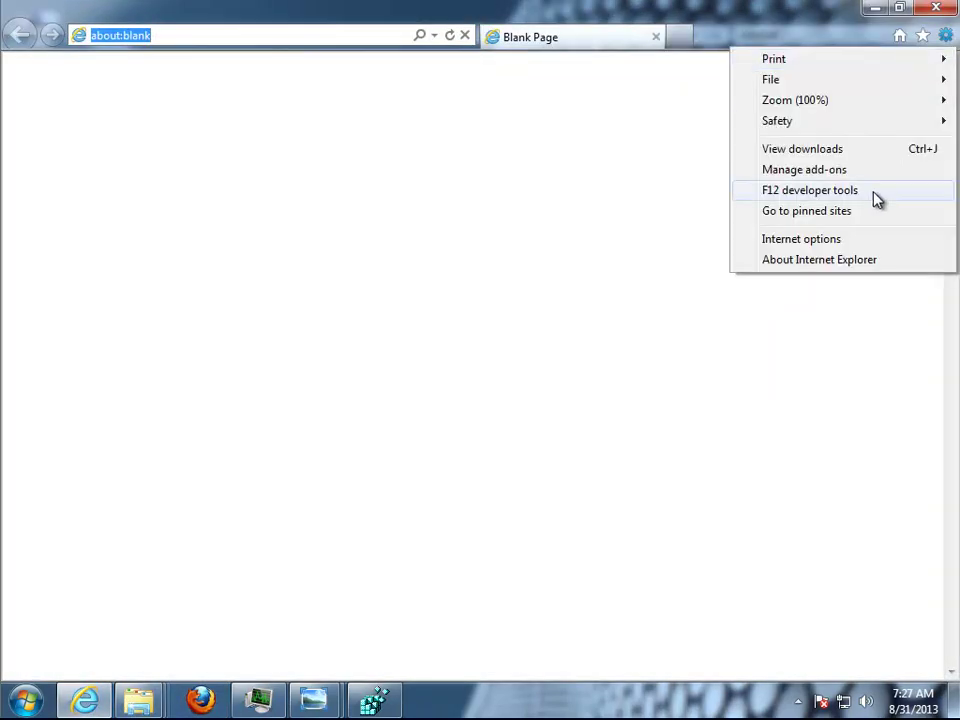
{"action": "left_click", "coordinate": [867, 243]}
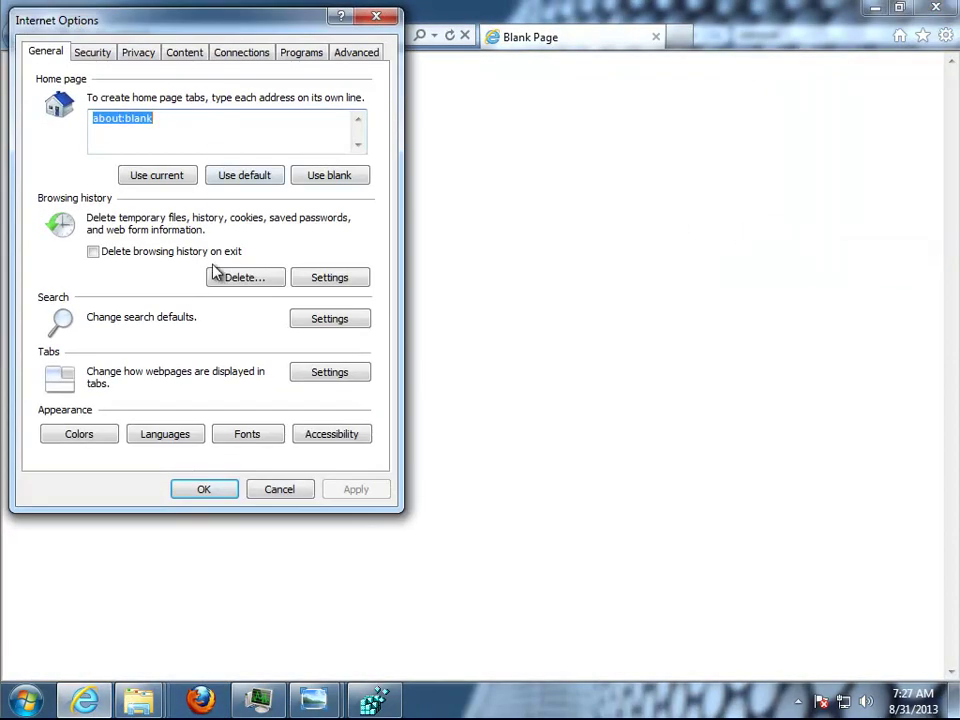
{"action": "left_click", "coordinate": [245, 278]}
{"action": "left_click_drag", "start_coordinate": [230, 22], "coordinate": [617, 35]}
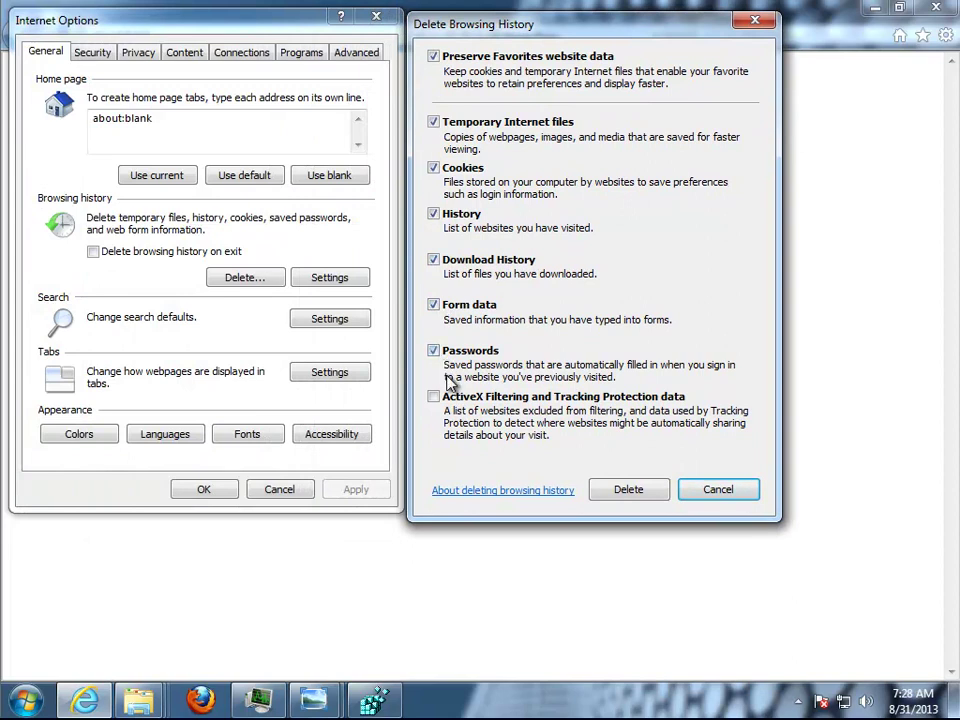
{"action": "left_click", "coordinate": [630, 490]}
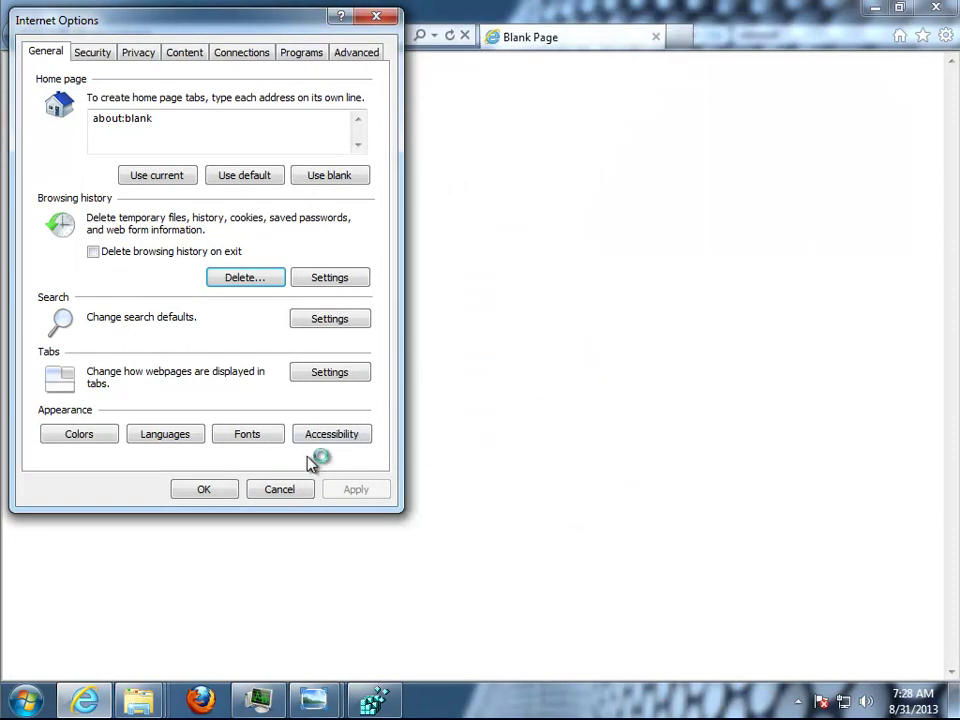
{"action": "left_click", "coordinate": [204, 490]}
{"action": "left_click", "coordinate": [940, 8]}
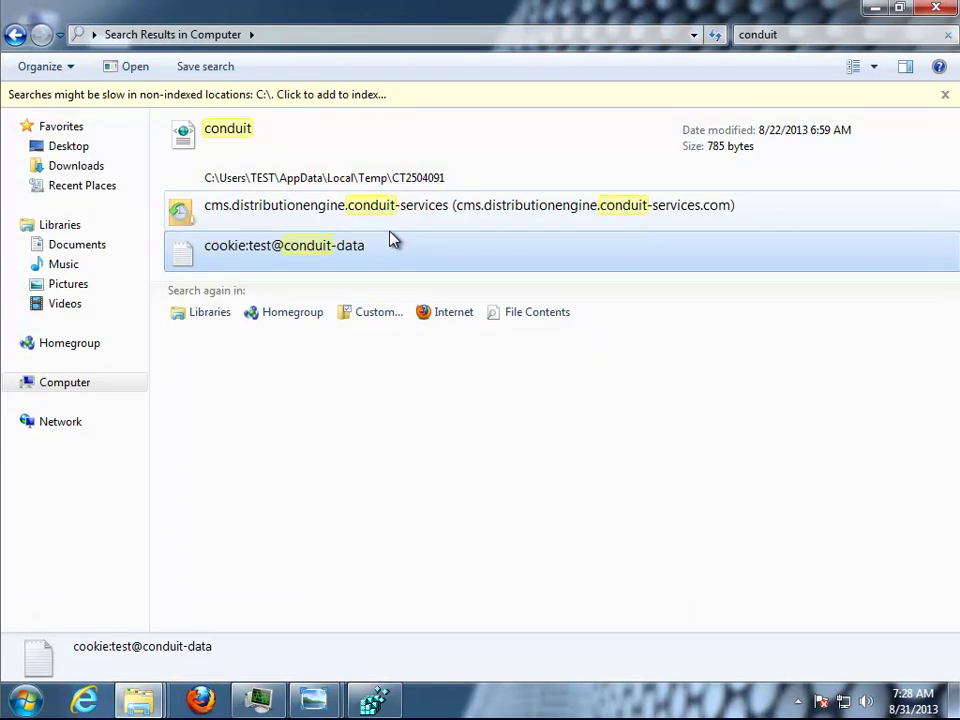
Try to delete the remaining conduit entries from the search results and close that results window.
{"action": "key", "text": "ctrl+a"}
{"action": "right_click", "coordinate": [417, 158]}
{"action": "left_click", "coordinate": [347, 176]}
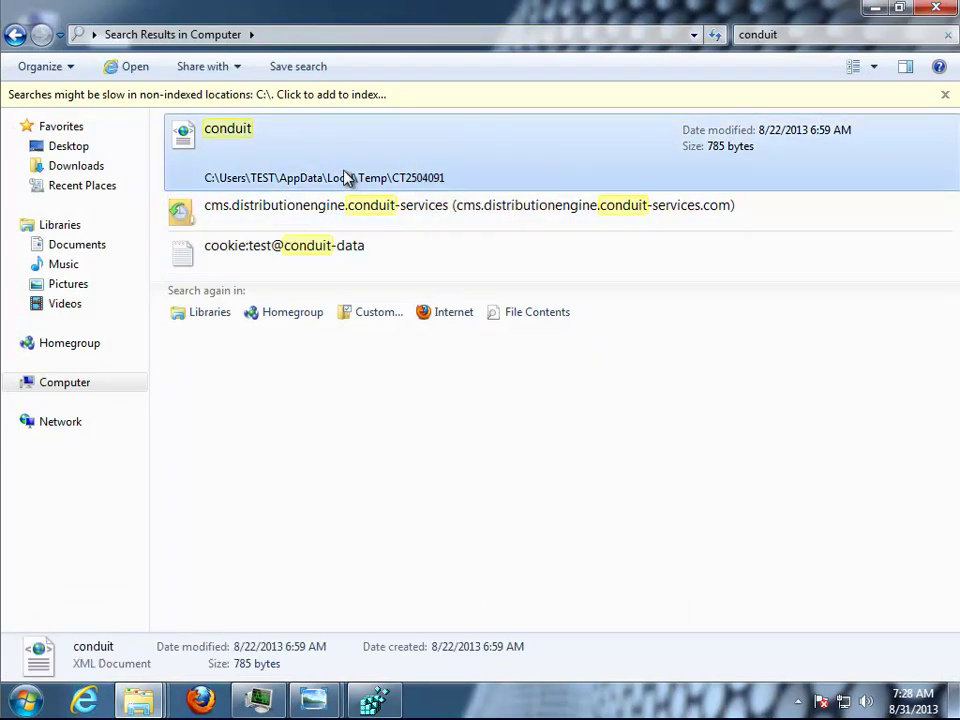
{"action": "right_click", "coordinate": [365, 155]}
{"action": "left_click", "coordinate": [281, 184]}
{"action": "left_click", "coordinate": [281, 184]}
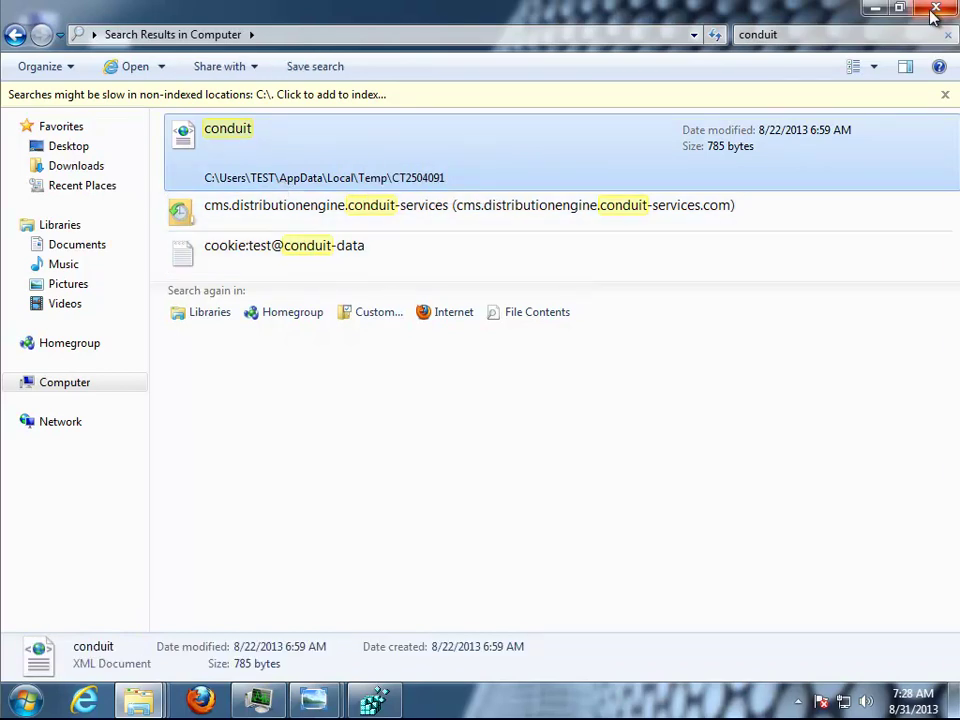
{"action": "left_click", "coordinate": [936, 9]}
Switch to the vuze search results window and maximize it.
{"action": "mouse_move", "coordinate": [135, 695]}
{"action": "left_click", "coordinate": [156, 635]}
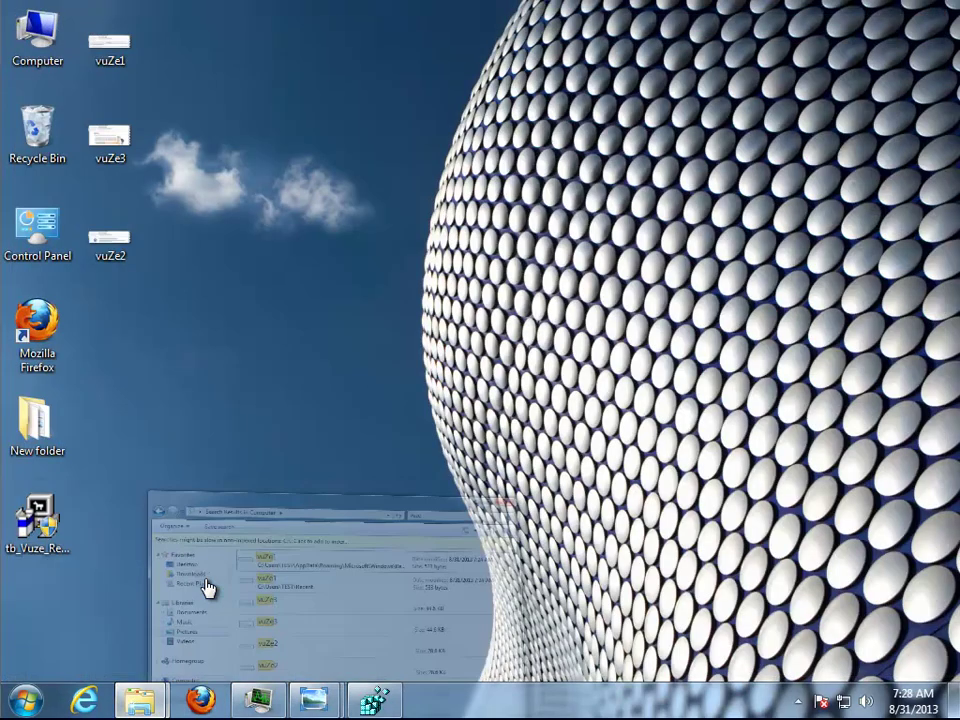
{"action": "double_click", "coordinate": [525, 313]}
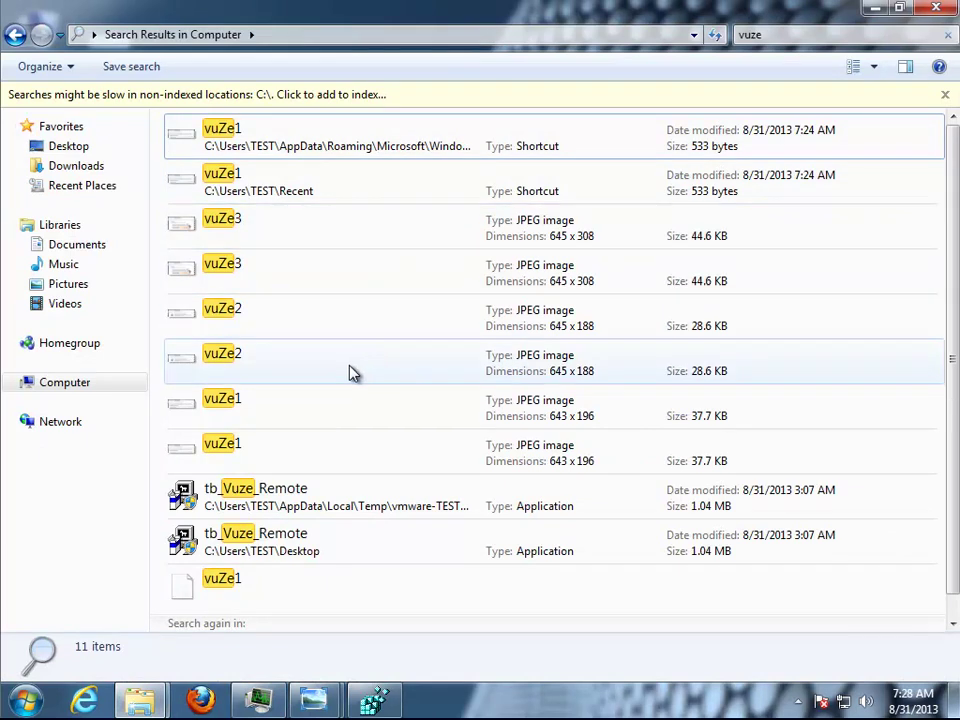
Try to delete all the listed vuze search results at once.
{"action": "key", "text": "ctrl+a"}
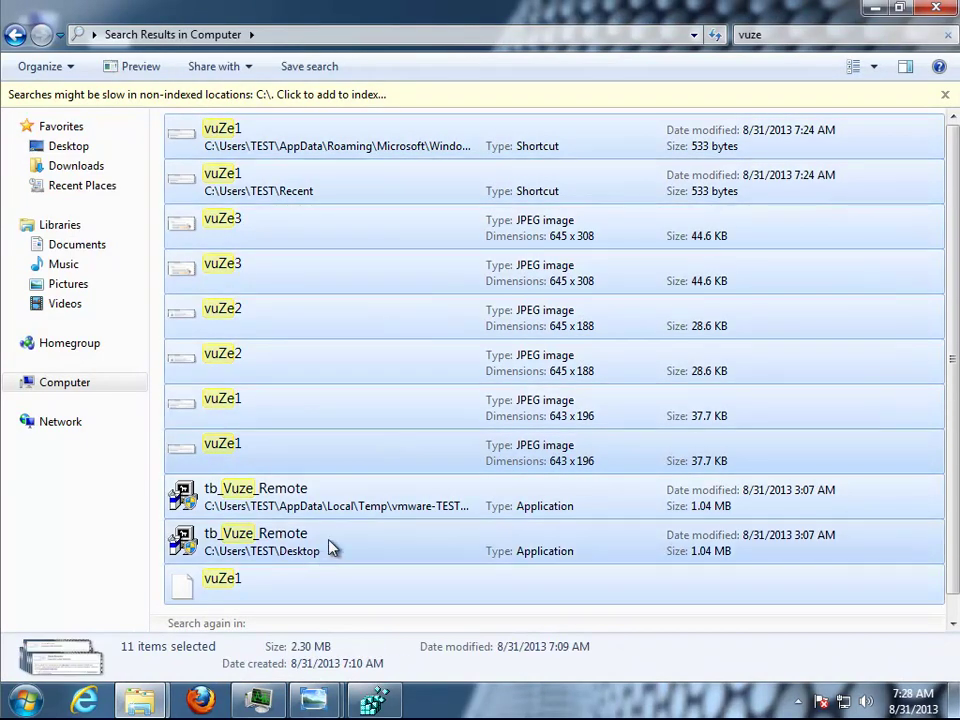
{"action": "right_click", "coordinate": [372, 295]}
{"action": "left_click", "coordinate": [317, 291]}
{"action": "left_click", "coordinate": [325, 280]}
{"action": "key", "text": "ctrl+a"}
{"action": "right_click", "coordinate": [381, 220]}
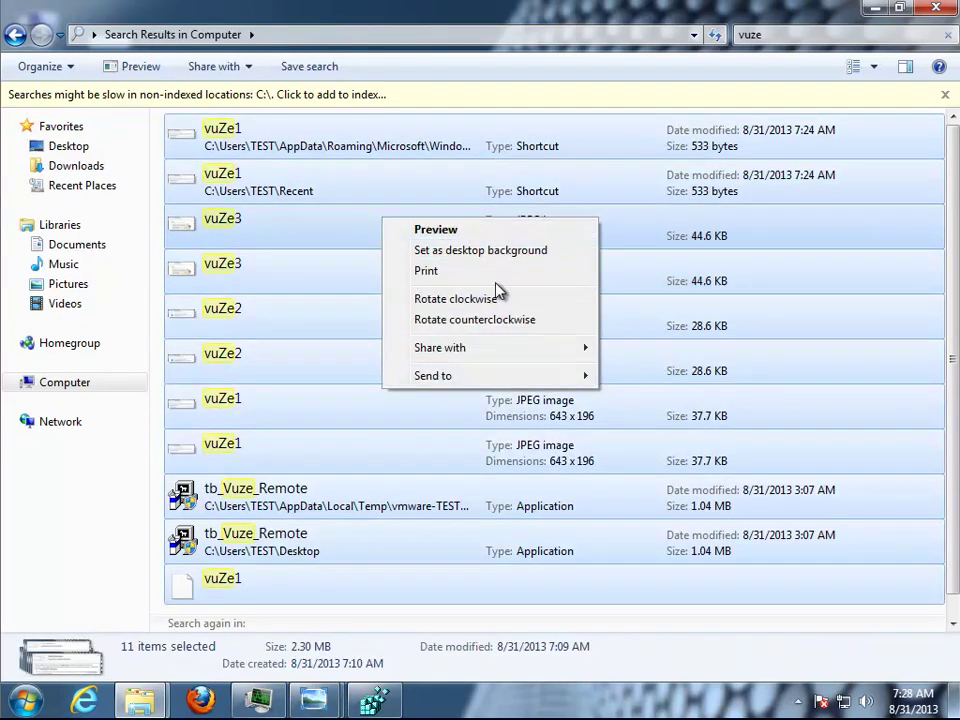
{"action": "left_click", "coordinate": [563, 397]}
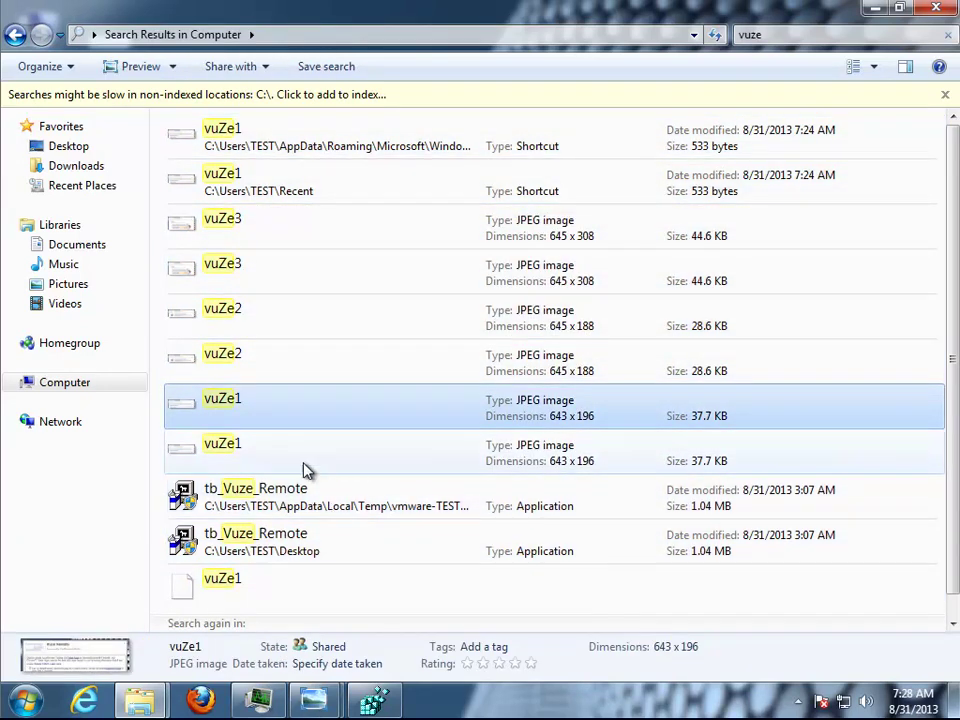
Delete one of the duplicate vuZe1 JPEG images and the tb_Vuze_Remote application stored in the Local\Temp folder.
{"action": "left_click", "coordinate": [304, 460]}
{"action": "right_click", "coordinate": [302, 463]}
{"action": "left_click", "coordinate": [347, 367]}
{"action": "key", "text": "Return"}
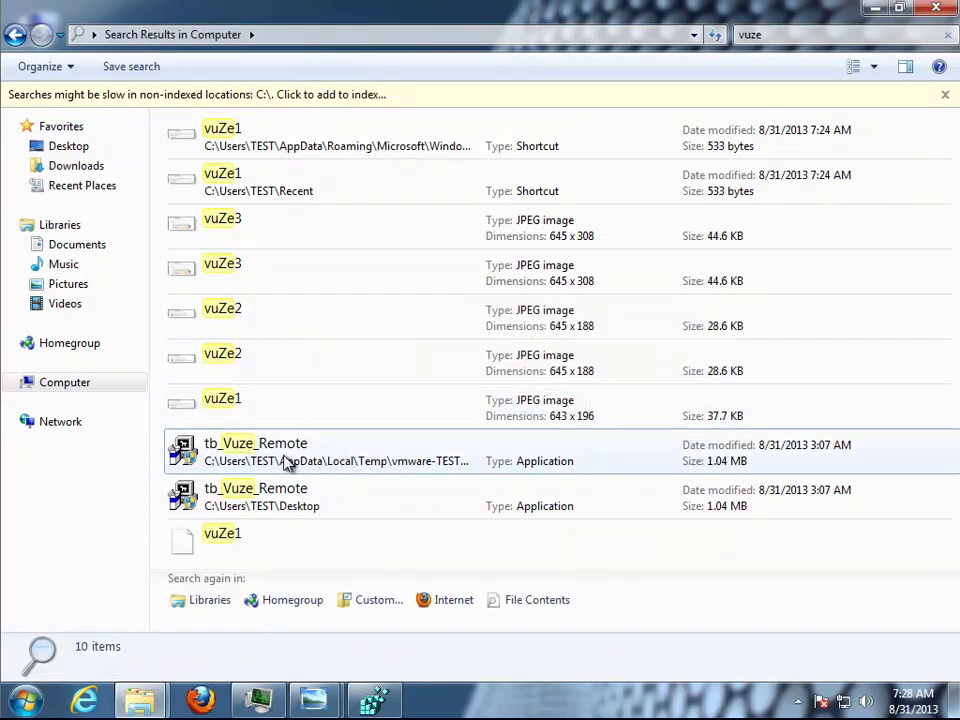
{"action": "left_click", "coordinate": [285, 455]}
{"action": "key", "text": "Delete"}
{"action": "key", "text": "Return"}
Delete the remaining vuZe1 JPEG image and both vuZe2 JPEG images from the search results.
{"action": "left_click", "coordinate": [275, 414]}
{"action": "key", "text": "Delete"}
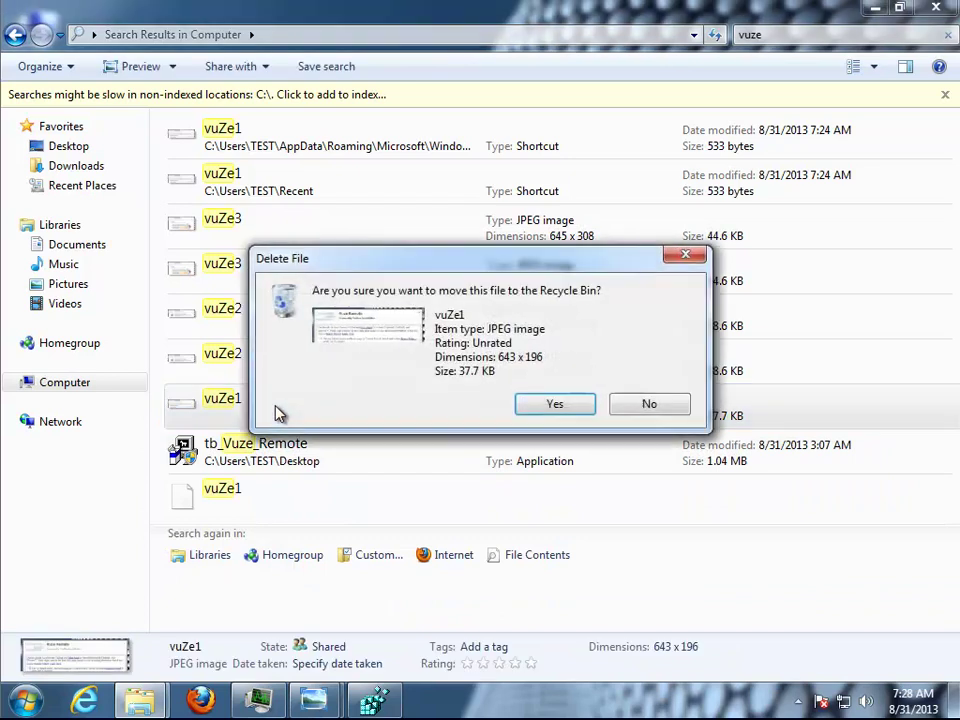
{"action": "key", "text": "Return"}
{"action": "left_click", "coordinate": [280, 352]}
{"action": "key", "text": "Delete"}
{"action": "key", "text": "Return"}
{"action": "left_click", "coordinate": [291, 324]}
{"action": "key", "text": "Delete"}
{"action": "key", "text": "Return"}
Delete both vuZe3 JPEG images and the tb_Vuze_Remote application stored on the desktop.
{"action": "left_click", "coordinate": [293, 280]}
{"action": "key", "text": "Delete"}
{"action": "key", "text": "Return"}
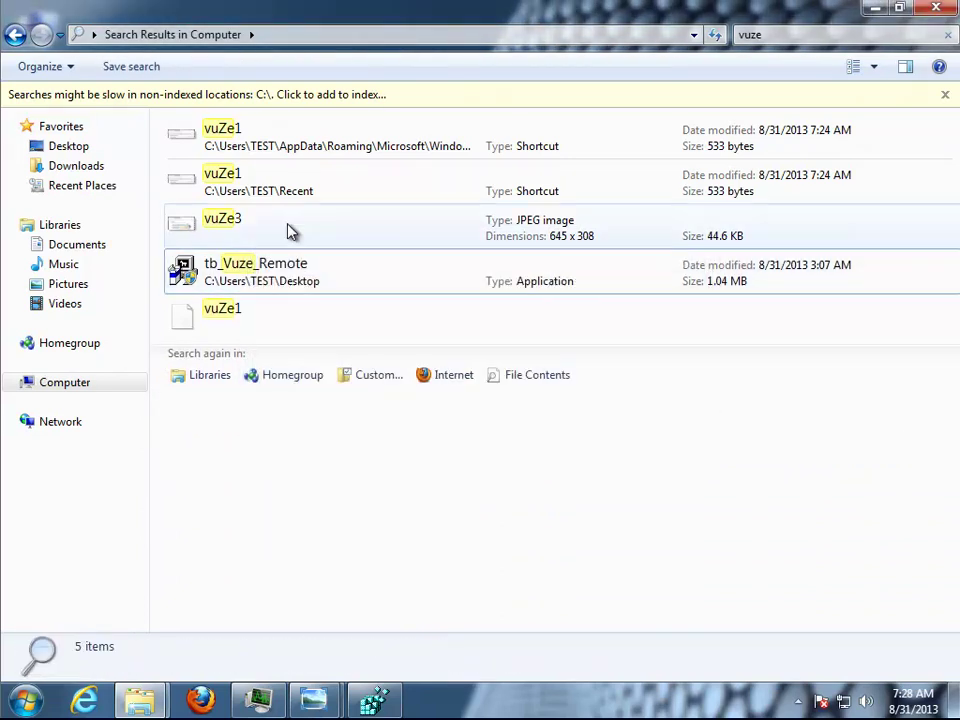
{"action": "left_click", "coordinate": [289, 231]}
{"action": "key", "text": "Delete"}
{"action": "key", "text": "Return"}
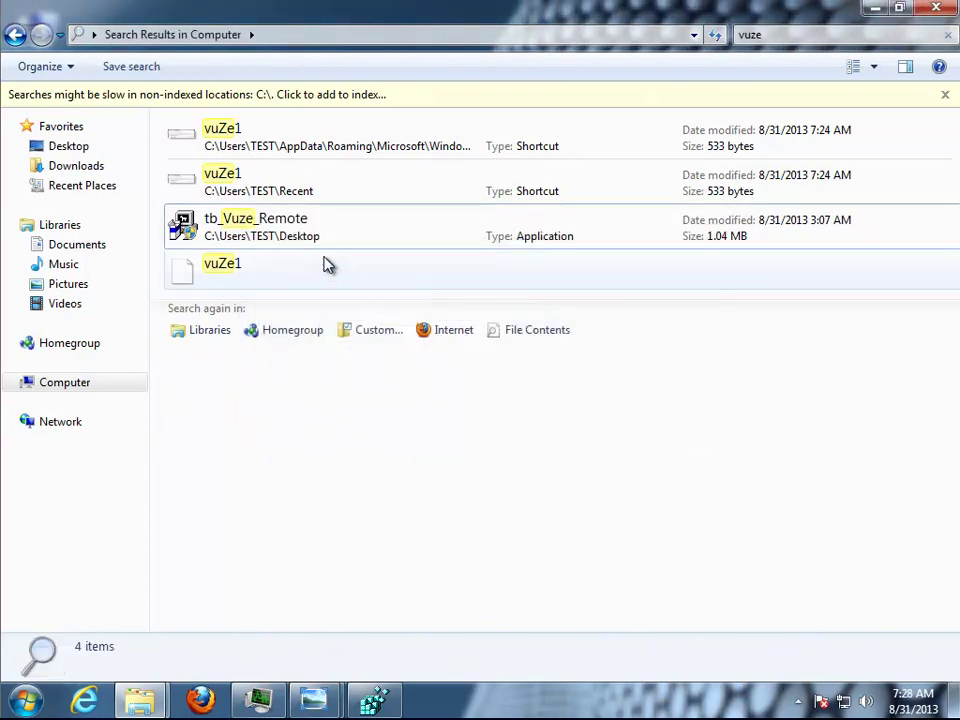
{"action": "left_click", "coordinate": [315, 240]}
{"action": "key", "text": "Delete"}
{"action": "key", "text": "Return"}
Try to delete the vuZe1 shortcut in the Recent folder and check the other leftover vuZe1 entries.
{"action": "left_click", "coordinate": [312, 196]}
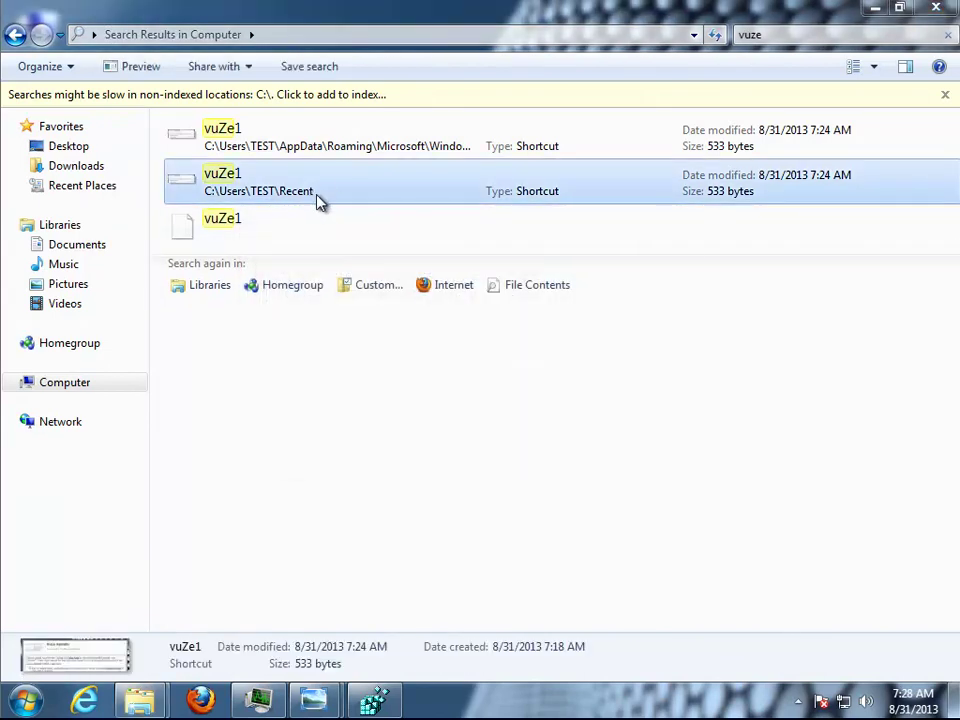
{"action": "key", "text": "Return"}
{"action": "left_click", "coordinate": [613, 433]}
{"action": "left_click", "coordinate": [233, 222]}
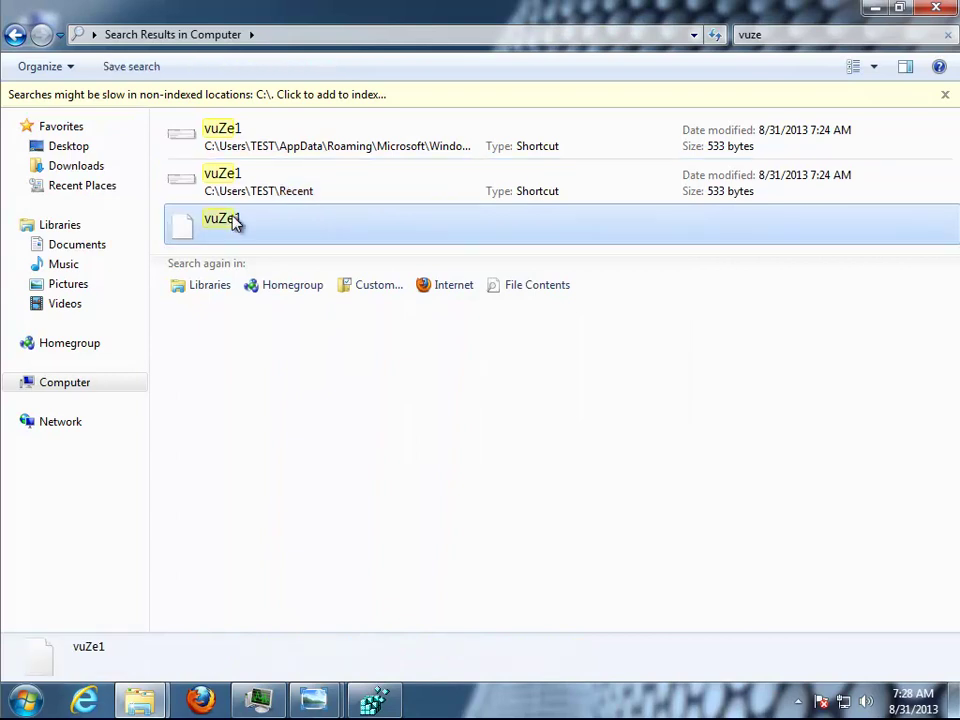
{"action": "left_click", "coordinate": [309, 140]}
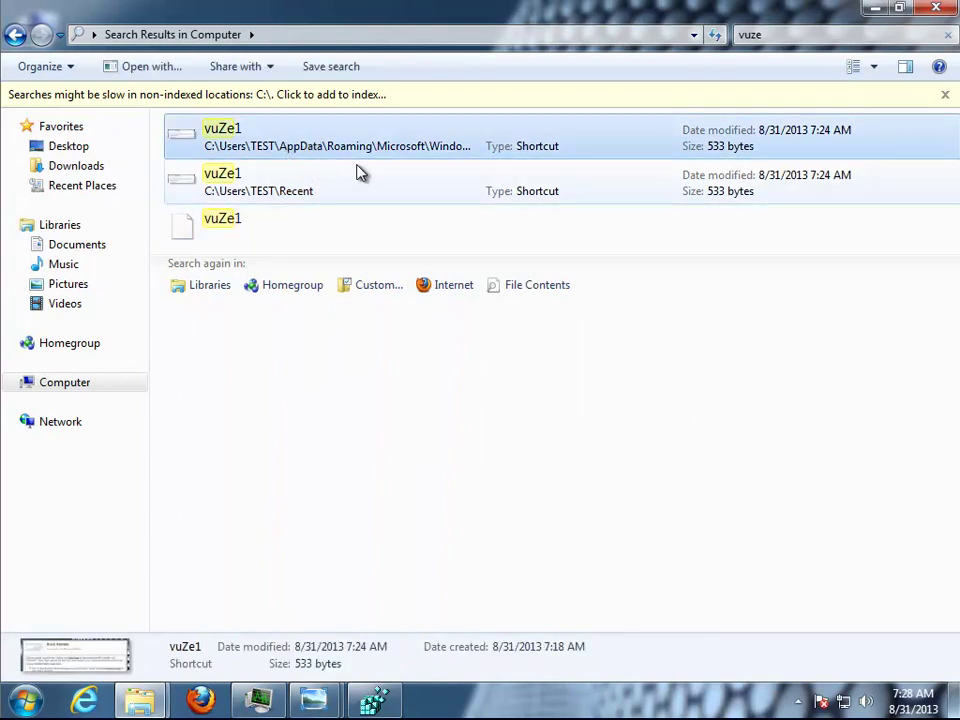
Close the vuze search results window and refresh the desktop.
{"action": "left_click", "coordinate": [918, 10]}
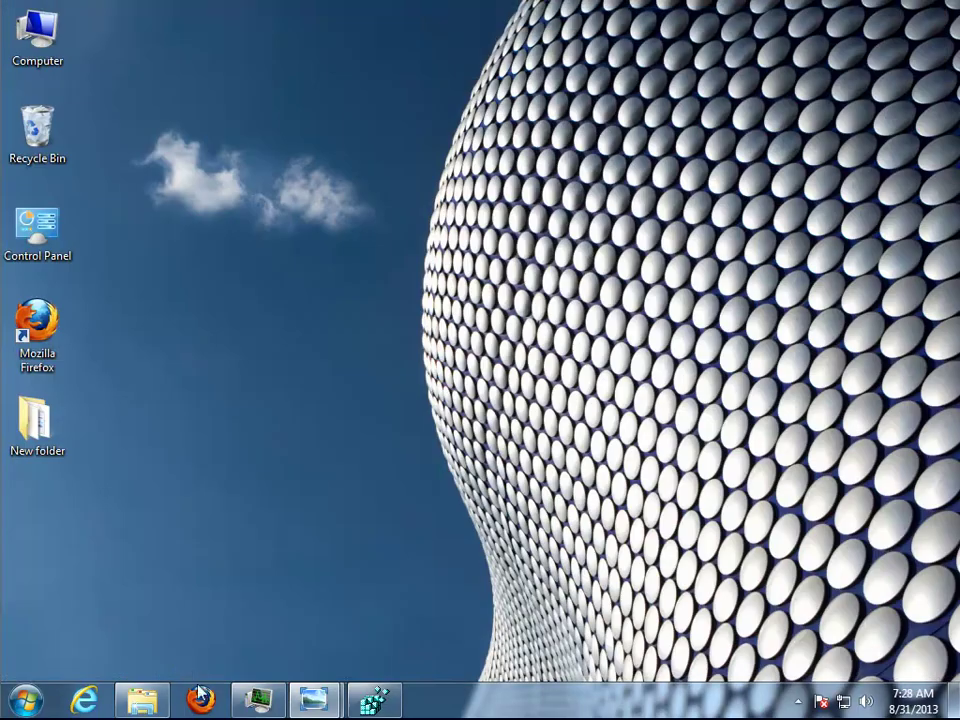
{"action": "left_click", "coordinate": [170, 700]}
{"action": "left_click", "coordinate": [938, 10]}
{"action": "right_click", "coordinate": [425, 294]}
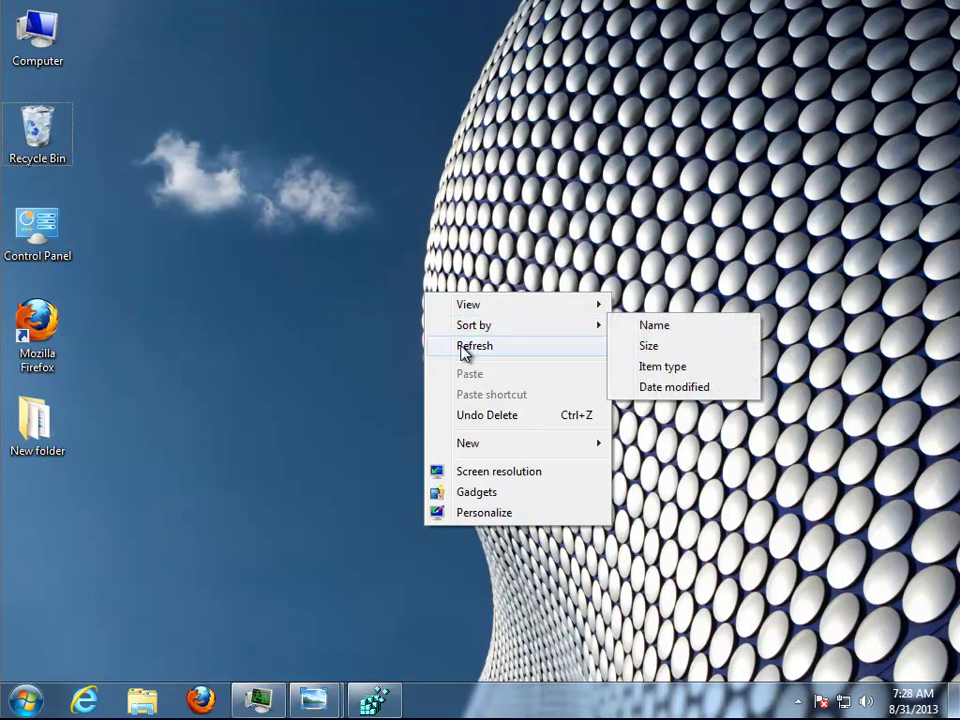
{"action": "left_click", "coordinate": [466, 346]}
Permanently empty the Recycle Bin and refresh the desktop.
{"action": "right_click", "coordinate": [38, 137]}
{"action": "left_click", "coordinate": [90, 158]}
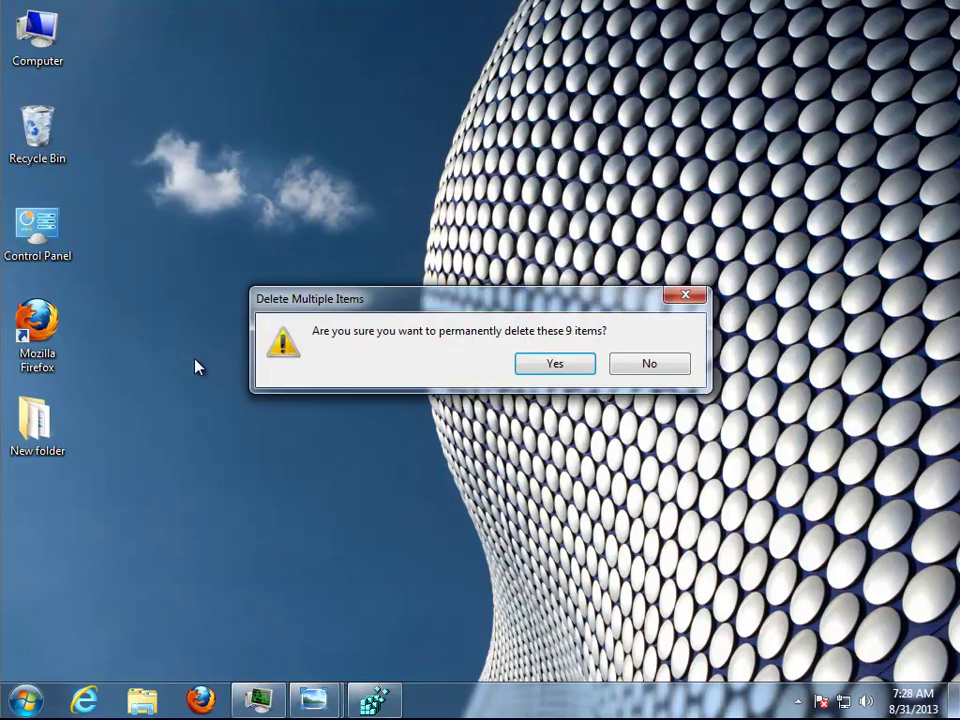
{"action": "left_click", "coordinate": [587, 370]}
{"action": "right_click", "coordinate": [385, 345]}
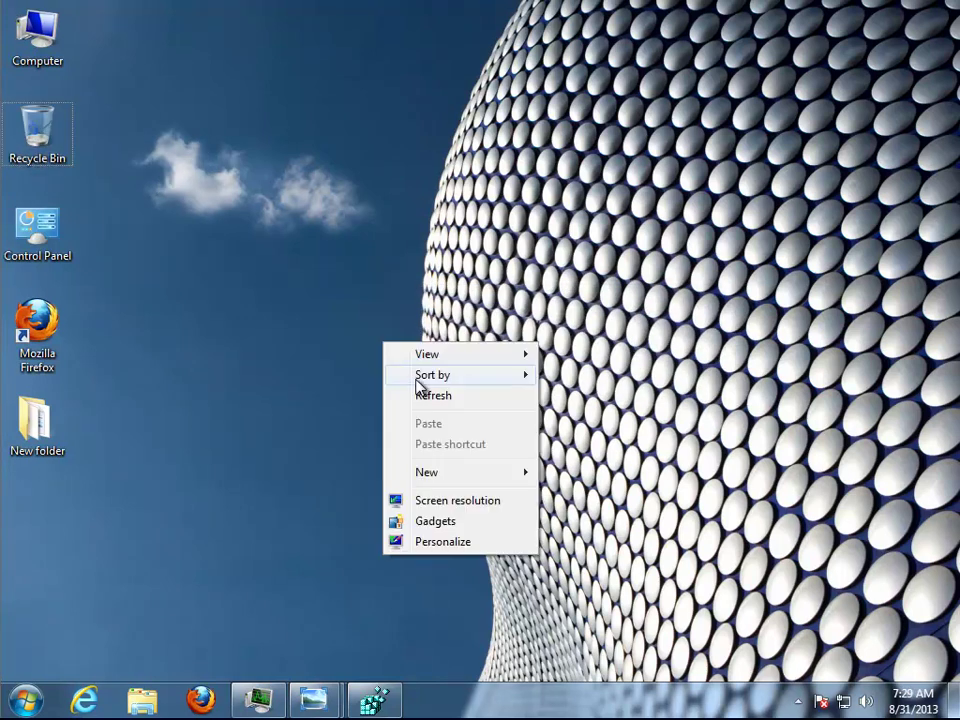
{"action": "left_click", "coordinate": [432, 396]}
Restart the computer.
{"action": "left_click", "coordinate": [30, 692]}
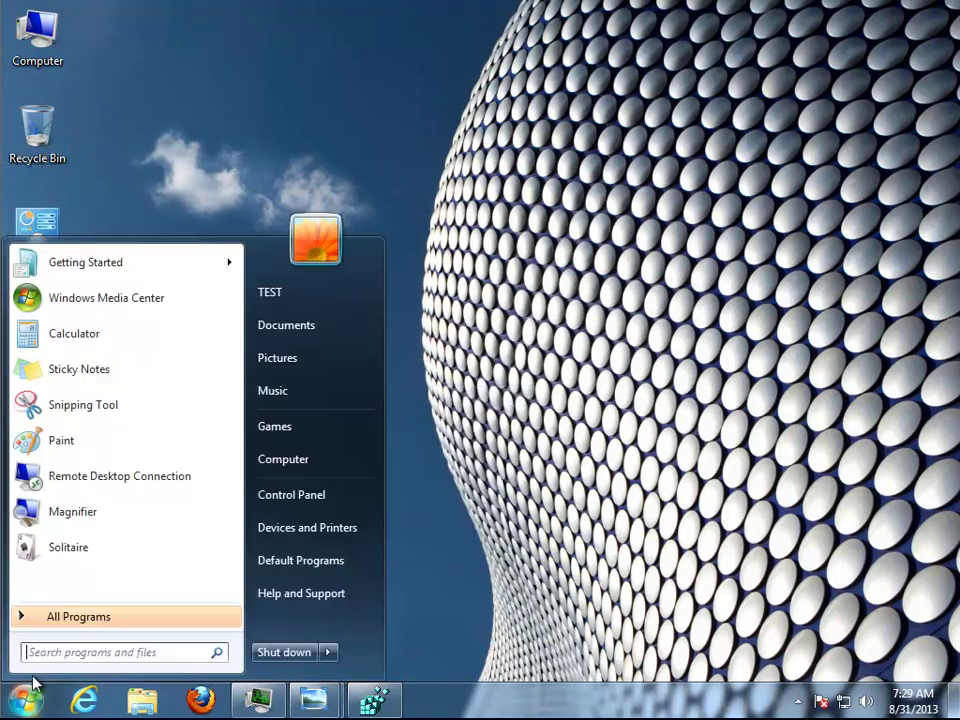
{"action": "left_click", "coordinate": [329, 652]}
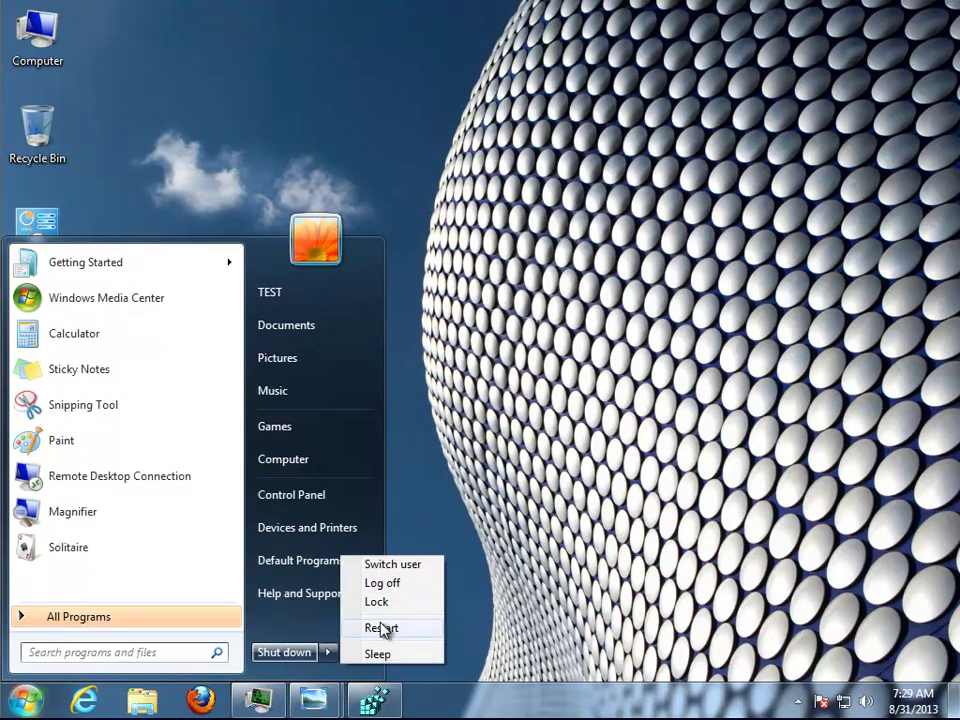